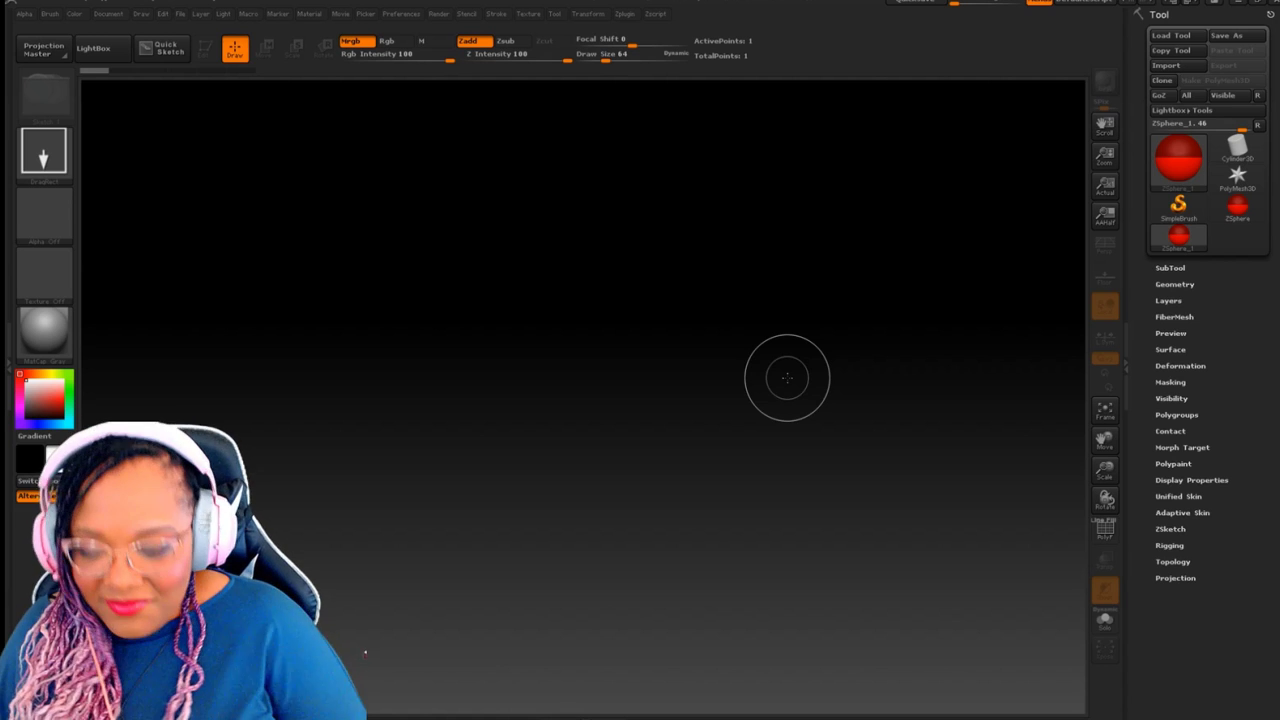
Step: Draw a starting ZSphere at the canvas centre, then switch to the reference photo viewer
mouse_move(603, 258)
left_mouse_down()
mouse_move(614, 291)
mouse_move(601, 397)
left_mouse_up()
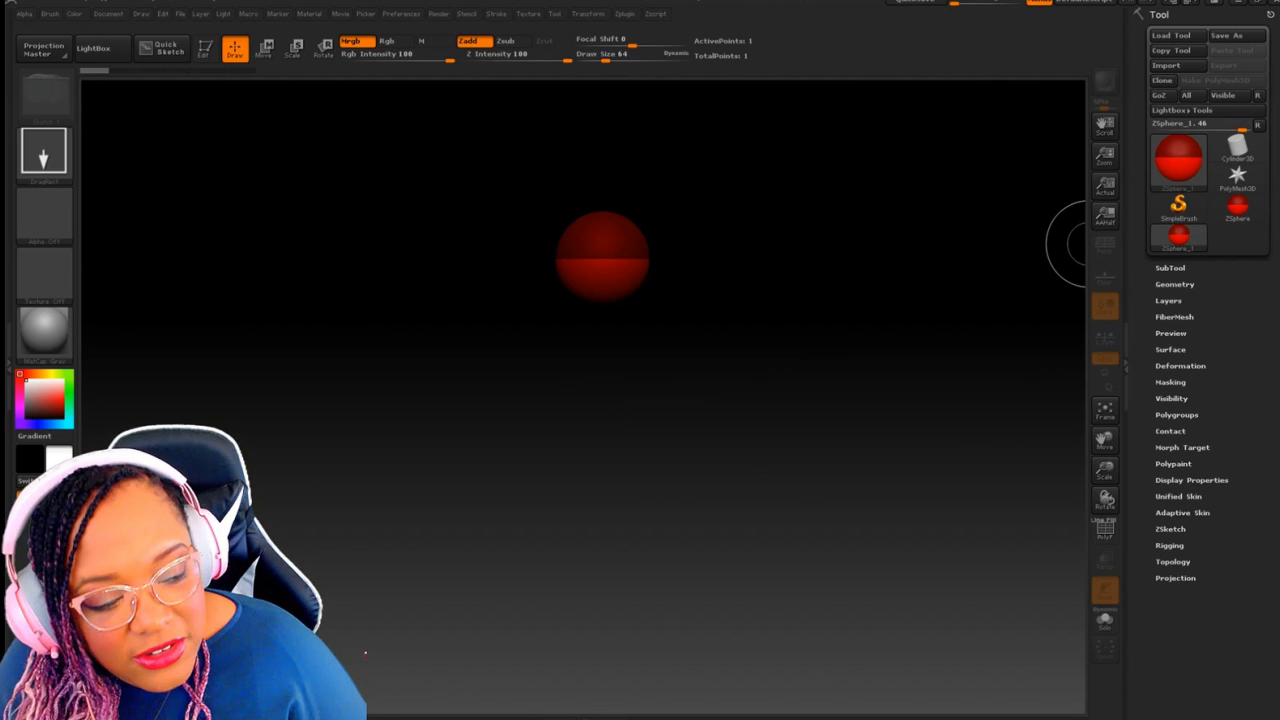
key("alt+Tab")
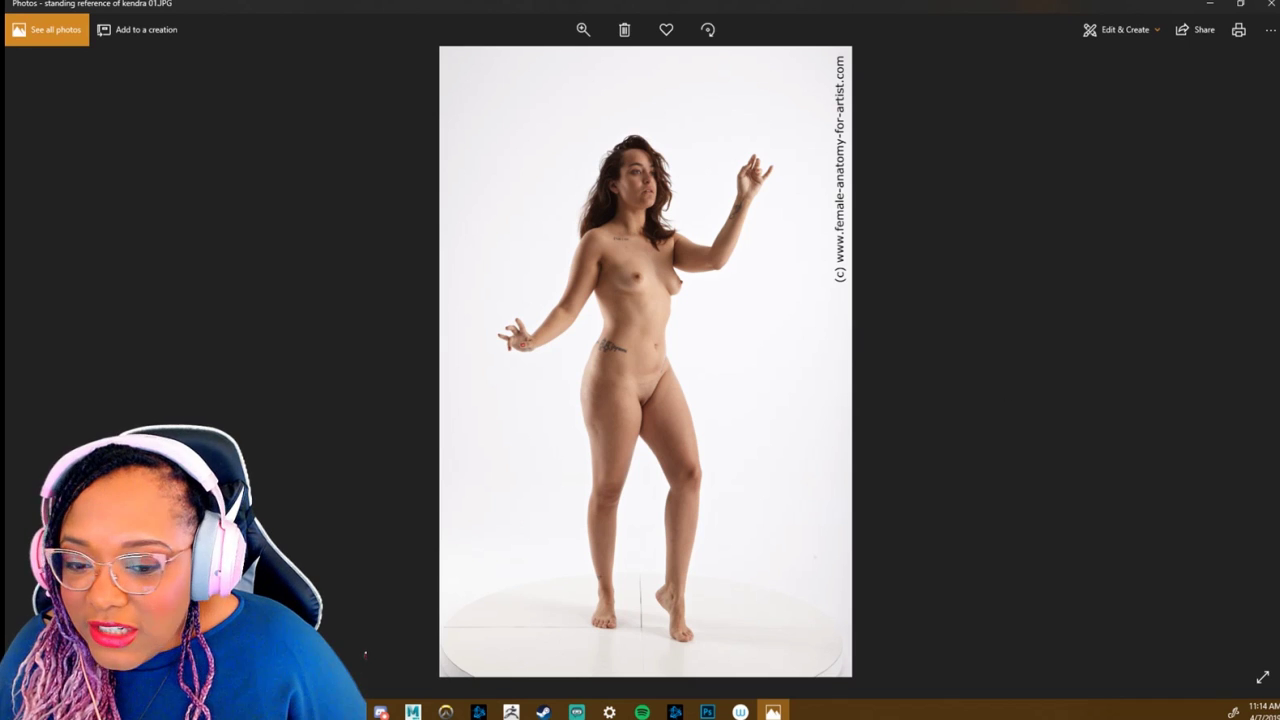
Step: Page through six reference poses to a side-view shot, then return to ZBrush
left_click(1256, 370)
left_click(1256, 370)
left_click(1256, 370)
left_click(1256, 370)
left_click(1256, 370)
left_click(1256, 370)
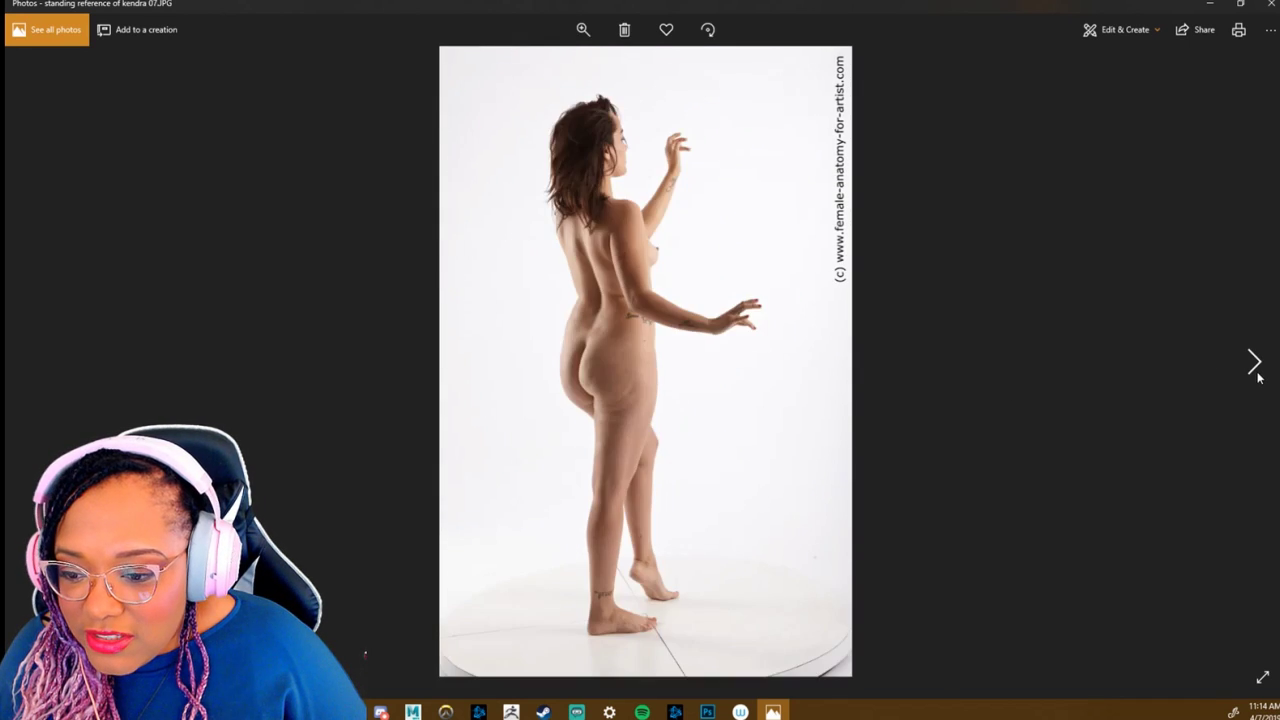
left_click(1256, 370)
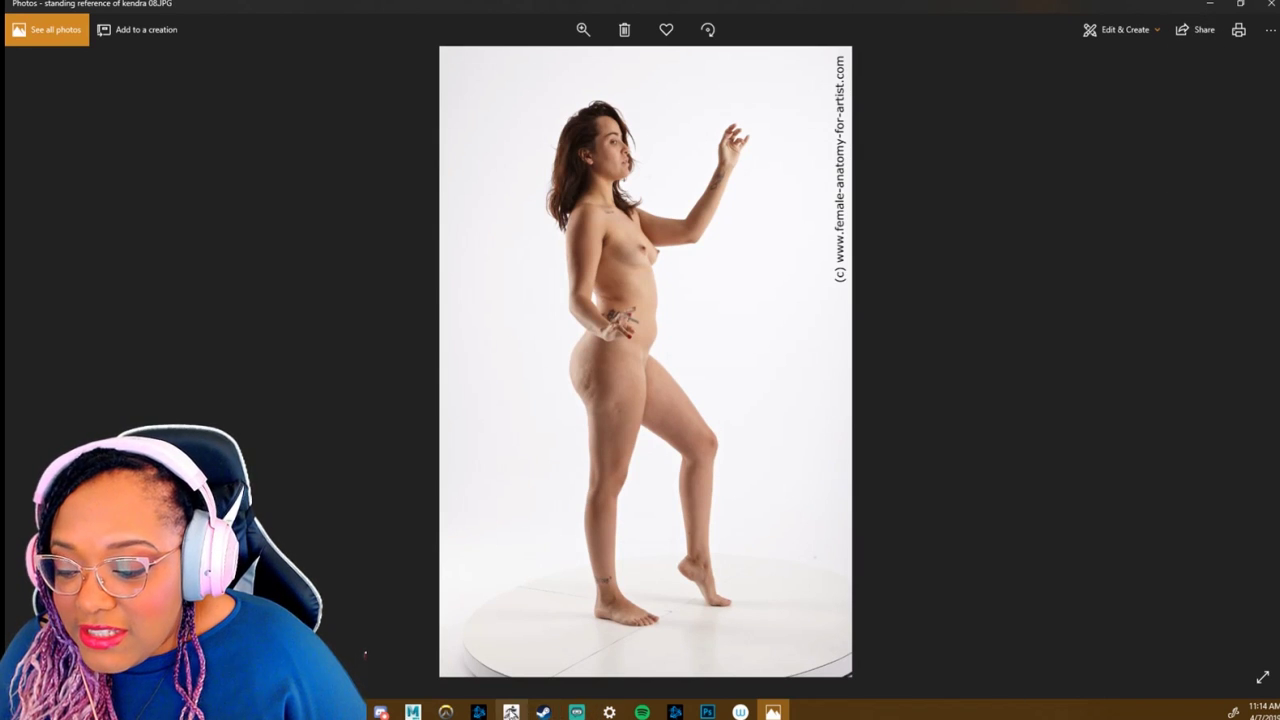
left_click(510, 711)
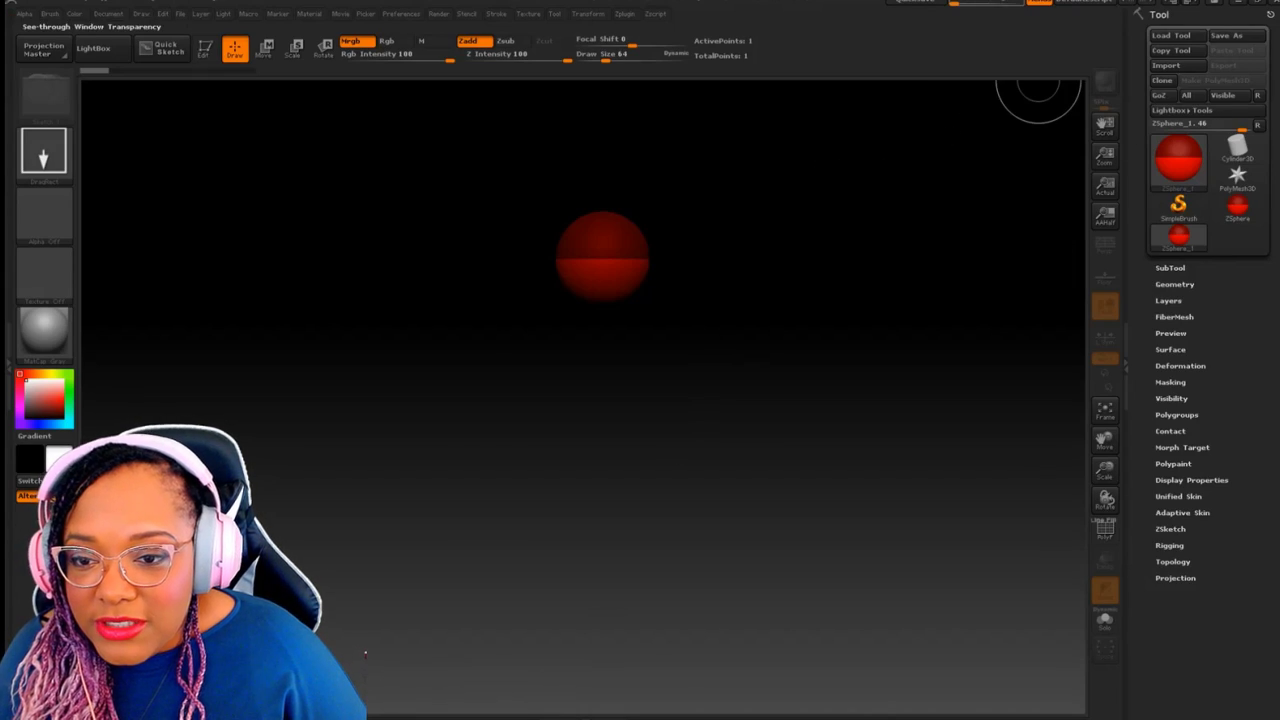
mouse_move(955, 4)
left_mouse_down()
mouse_move(978, 18)
mouse_move(956, 37)
left_mouse_up()
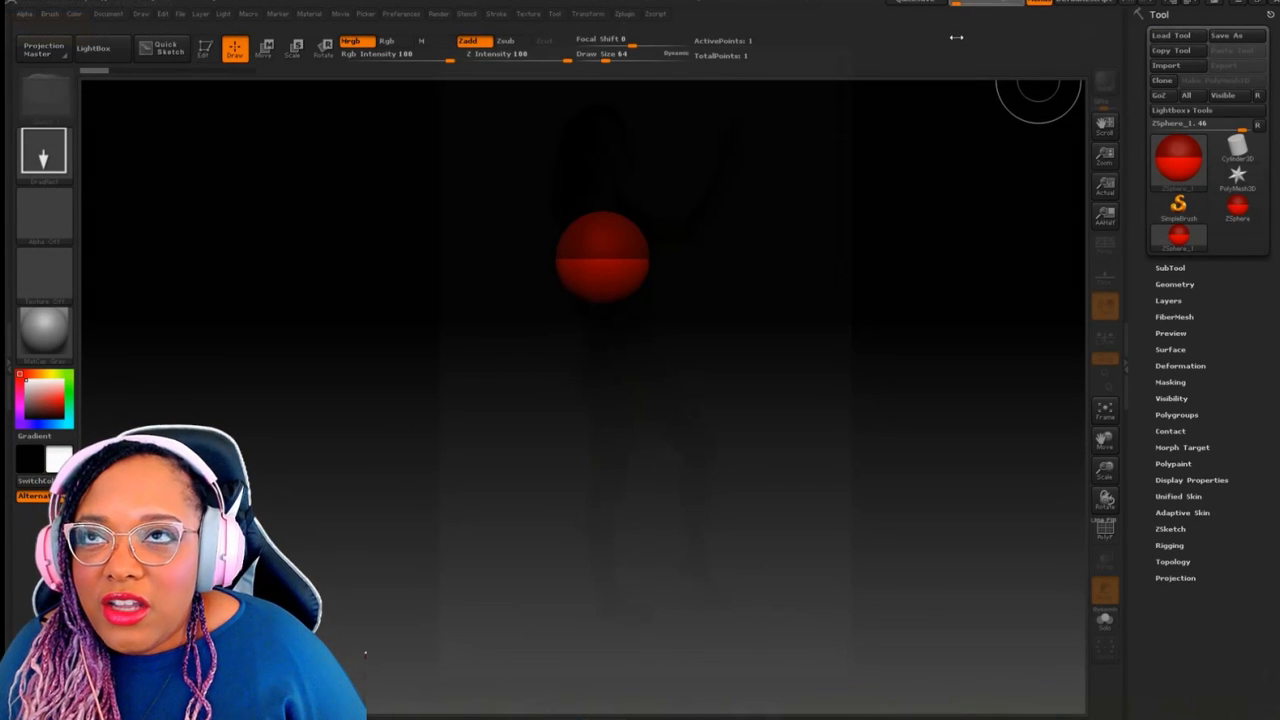
left_click_drag(957, 37, 964, 34)
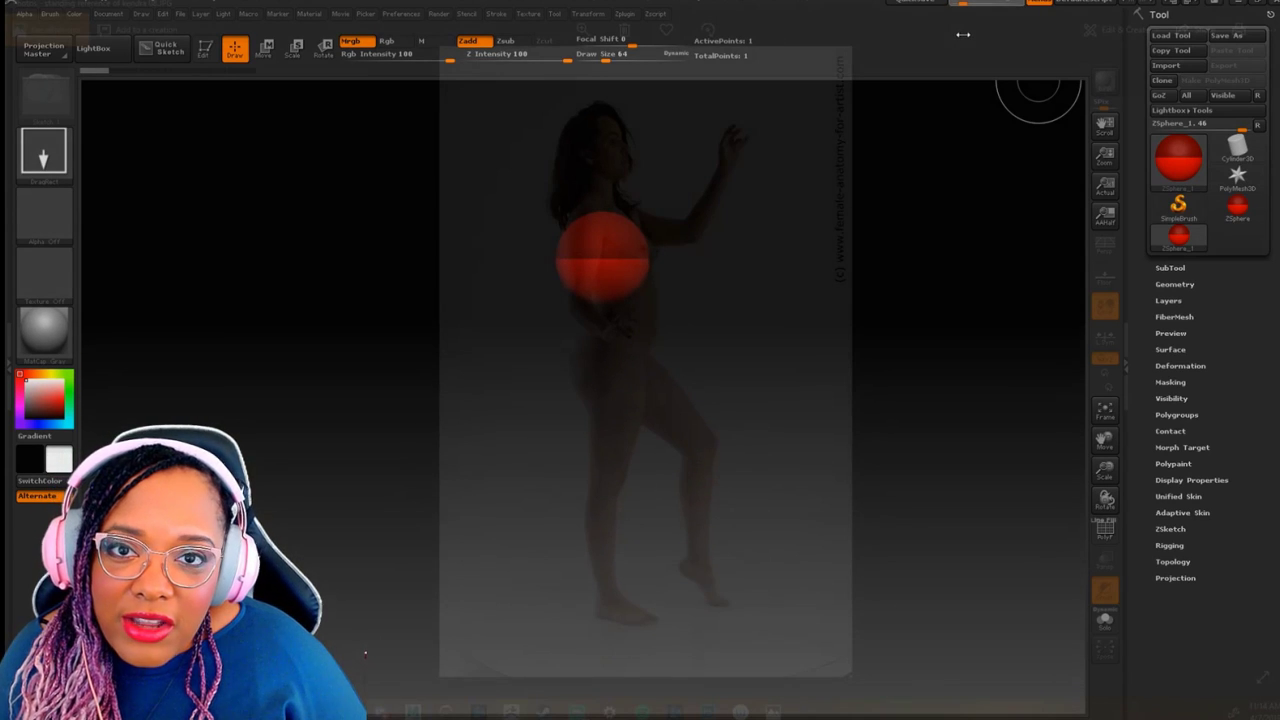
left_click_drag(963, 34, 953, 42)
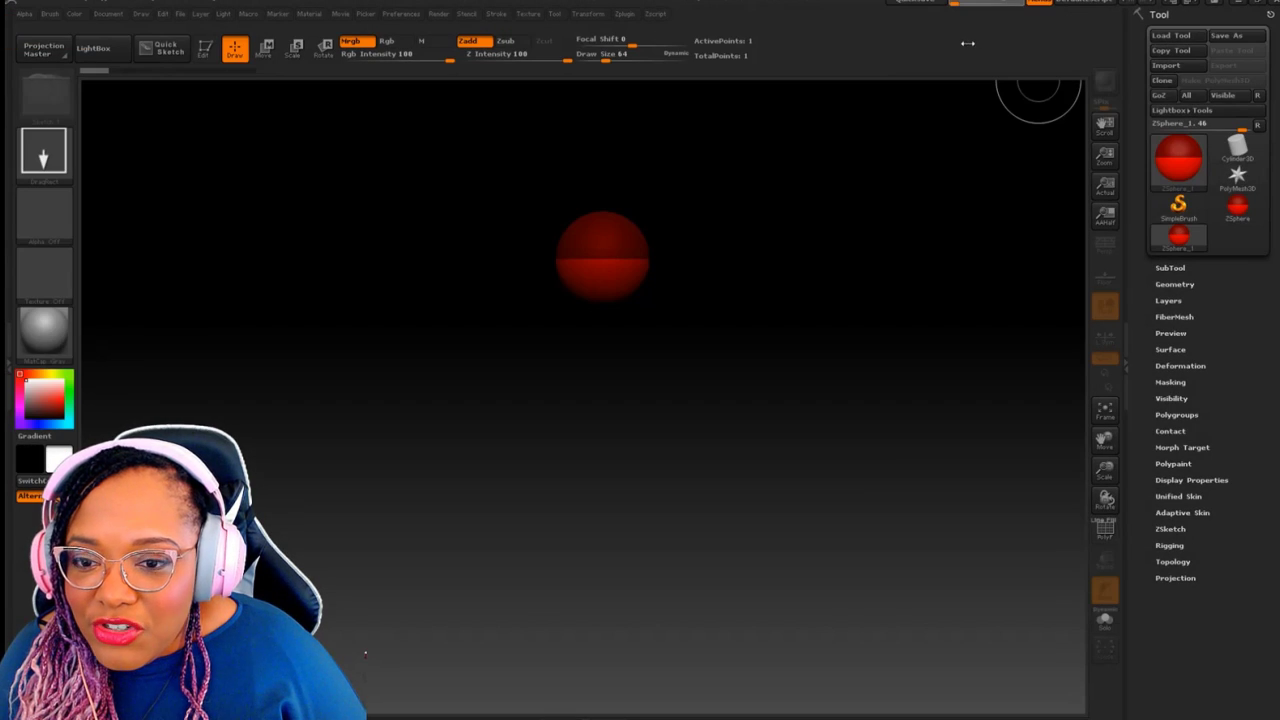
left_click_drag(954, 30, 953, 34)
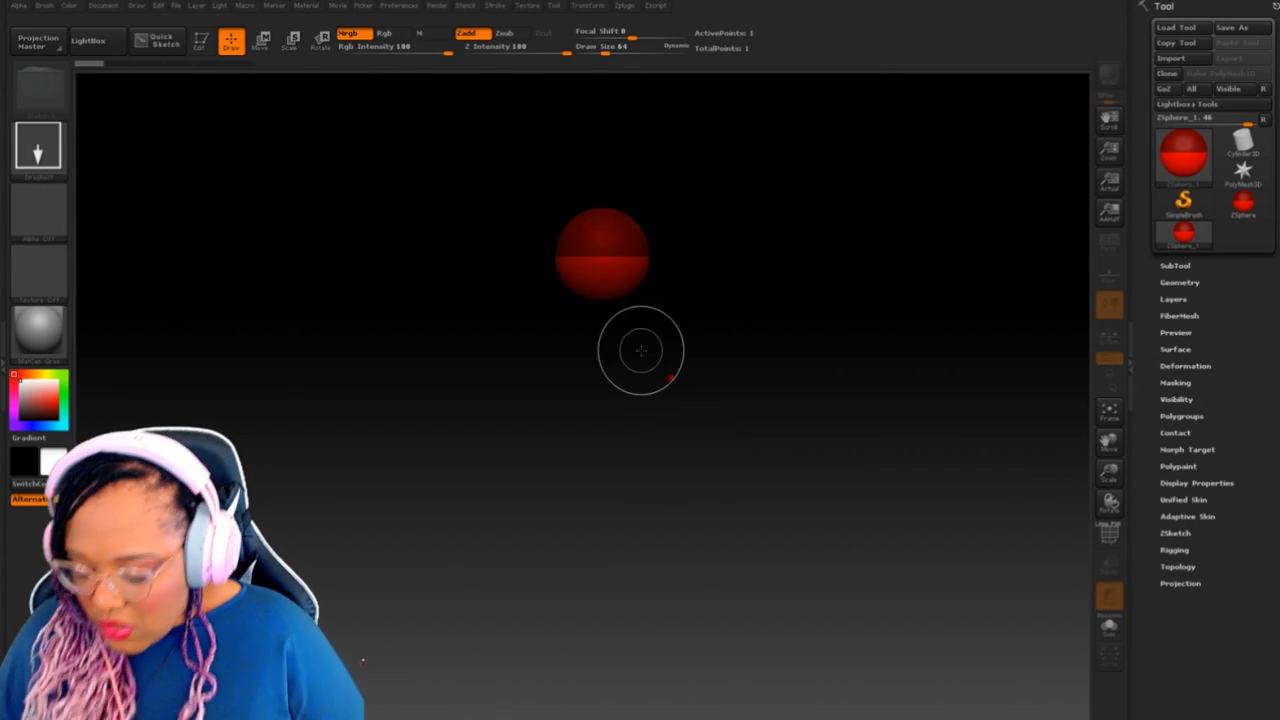
Step: Draw a ZSphere, add and move a child sphere, then delete it to start over
key("ctrl+n")
left_click_drag(597, 253, 613, 297)
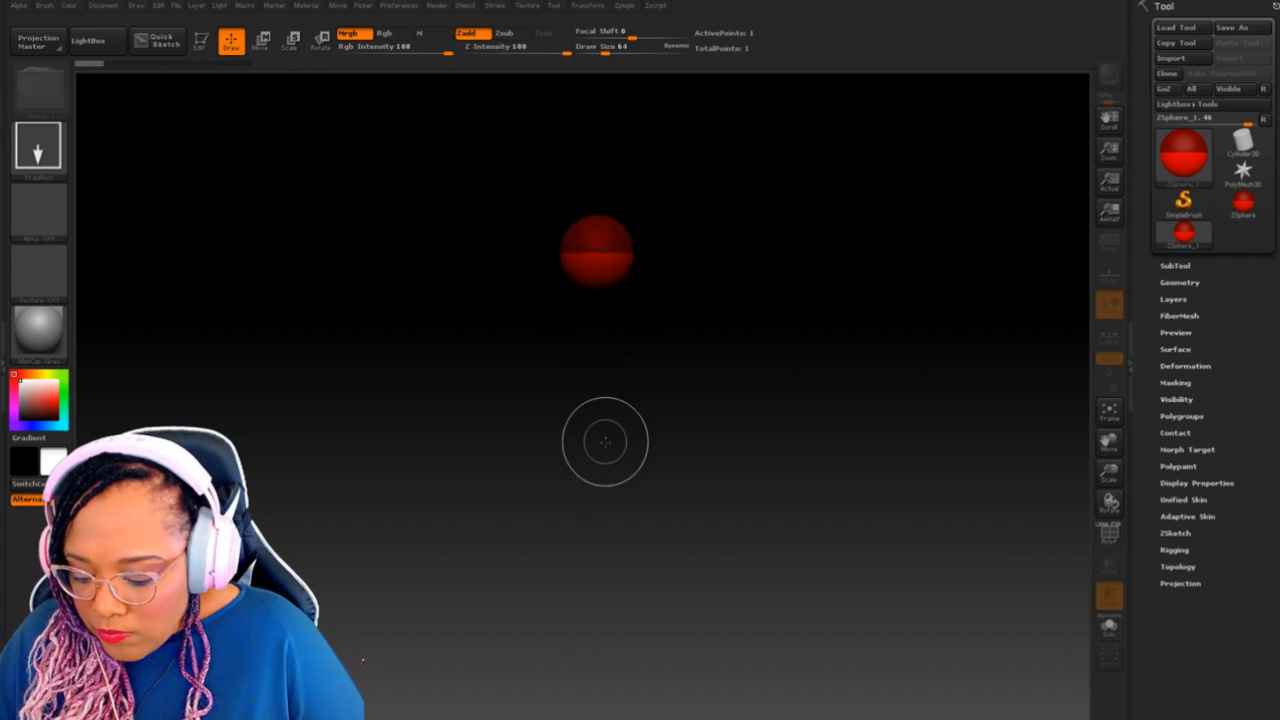
key("t")
left_click_drag(594, 282, 596, 292)
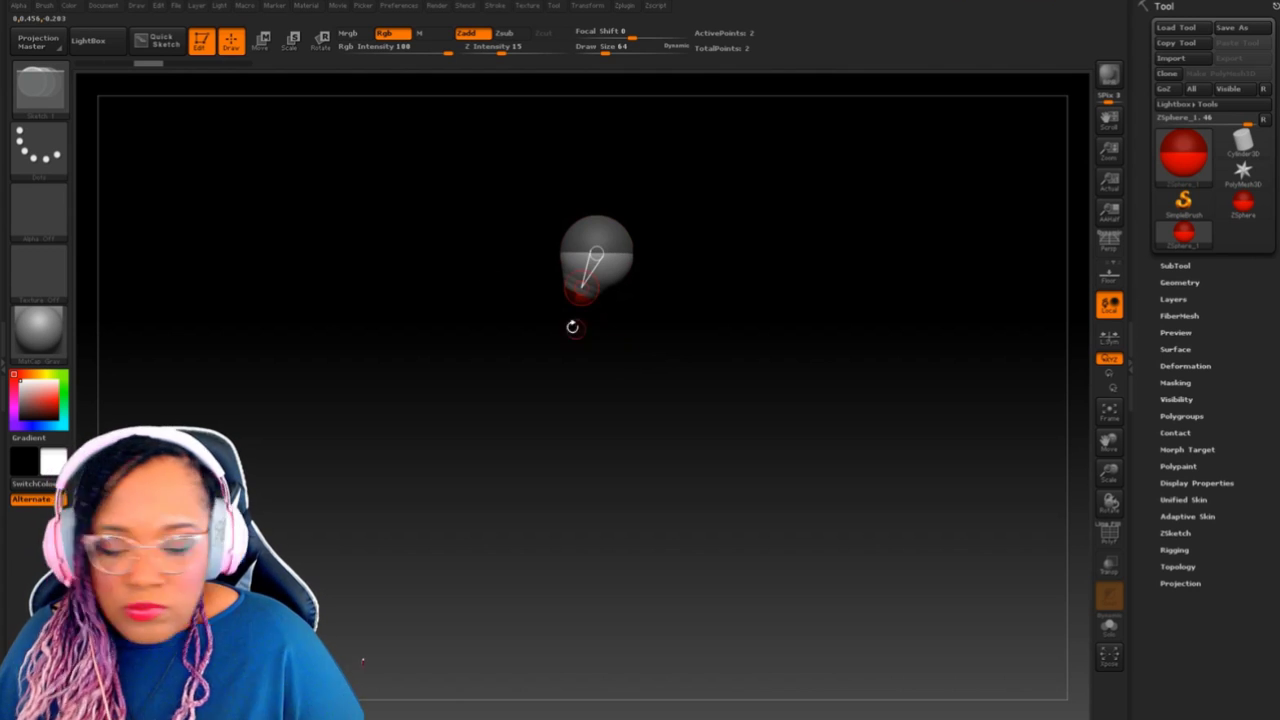
key("w")
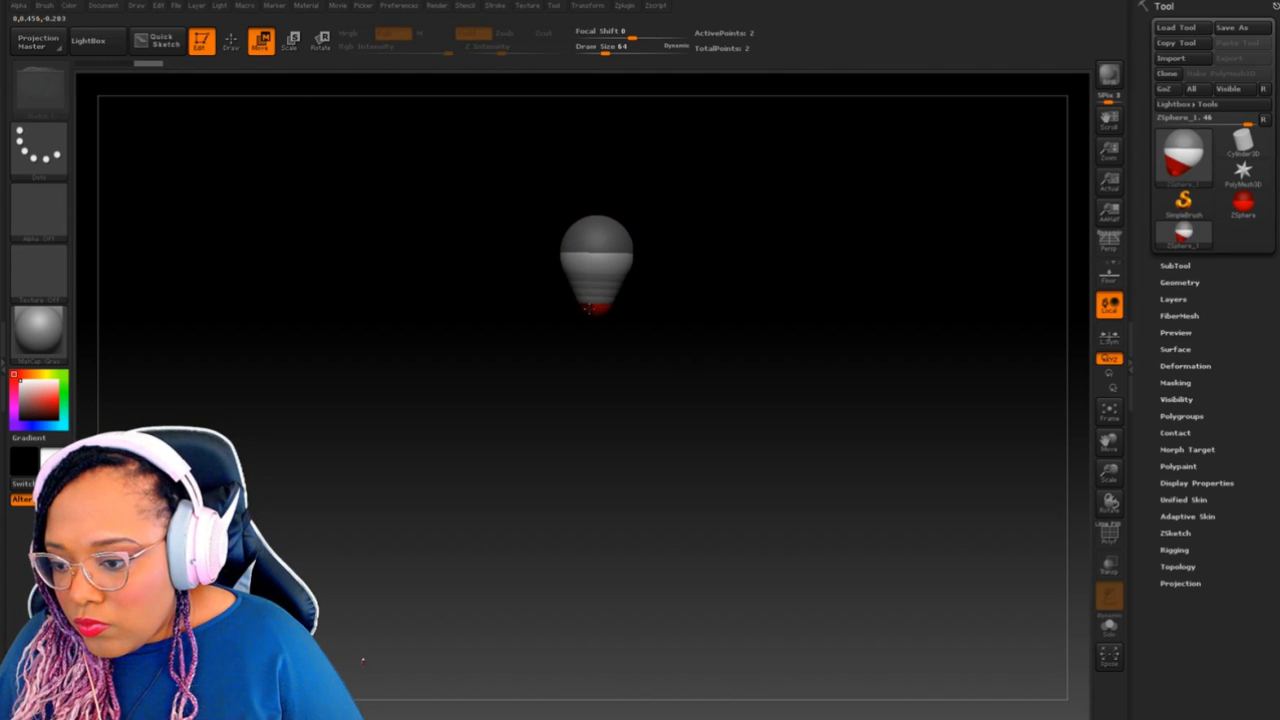
left_click_drag(594, 304, 686, 352)
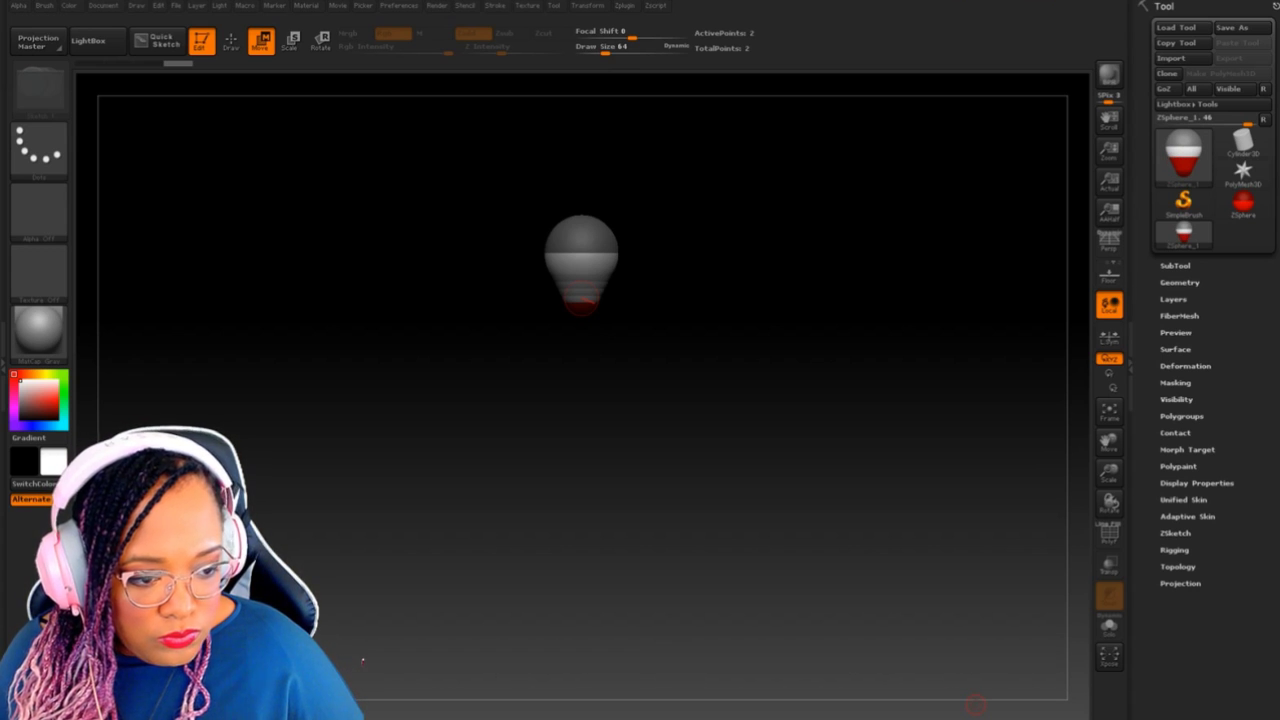
left_click(603, 300, "alt")
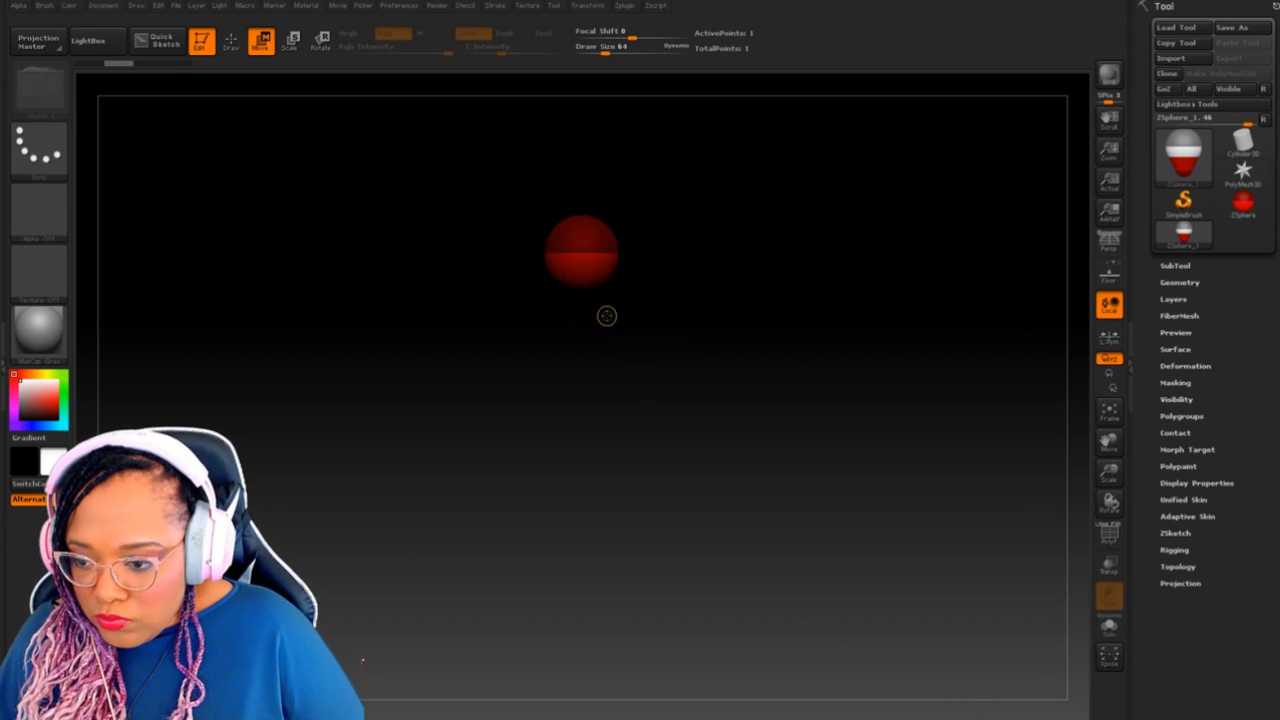
key("t")
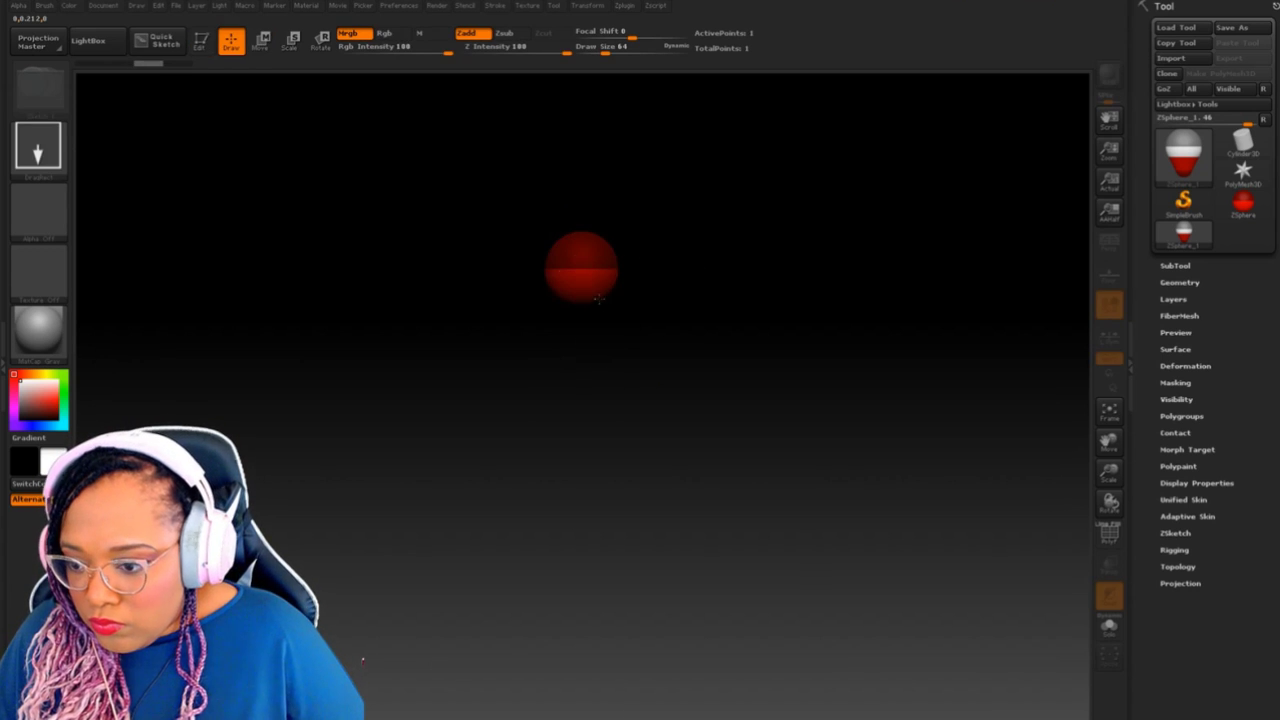
Step: Redraw a fresh root ZSphere and attach a single child sphere below it
key("ctrl+n")
left_click_drag(571, 258, 486, 229)
key("t")
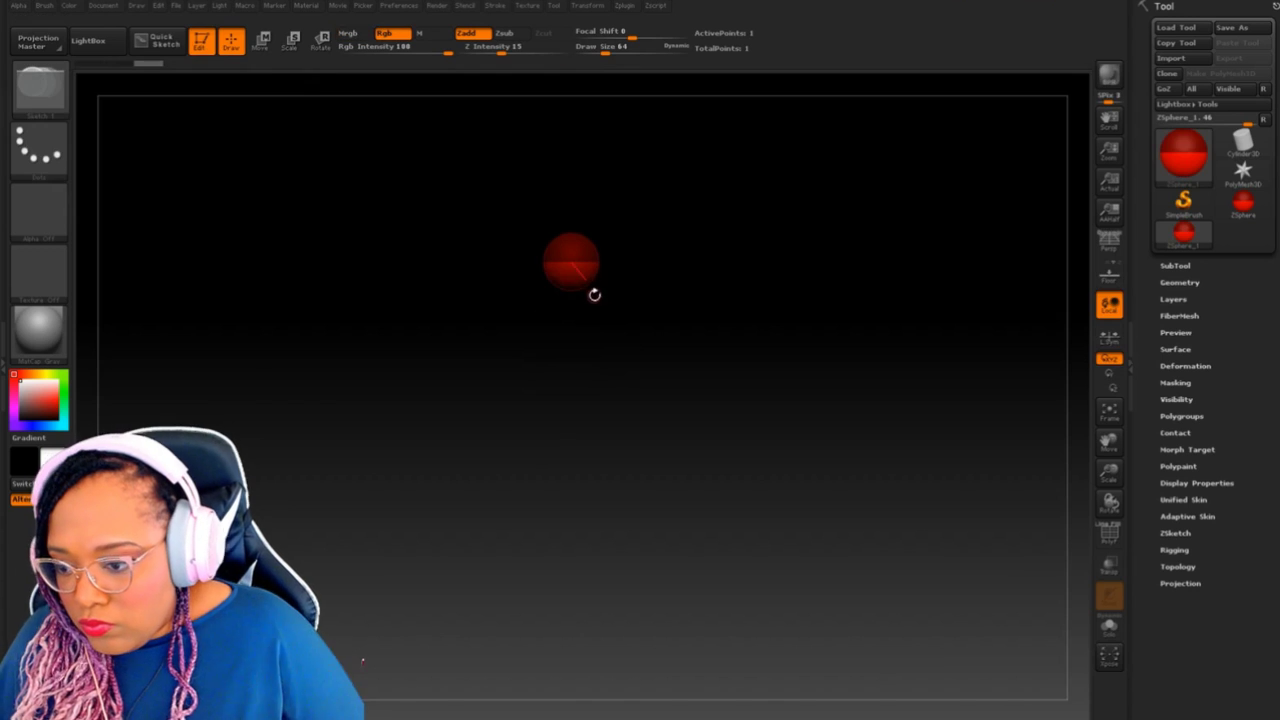
left_click(597, 288)
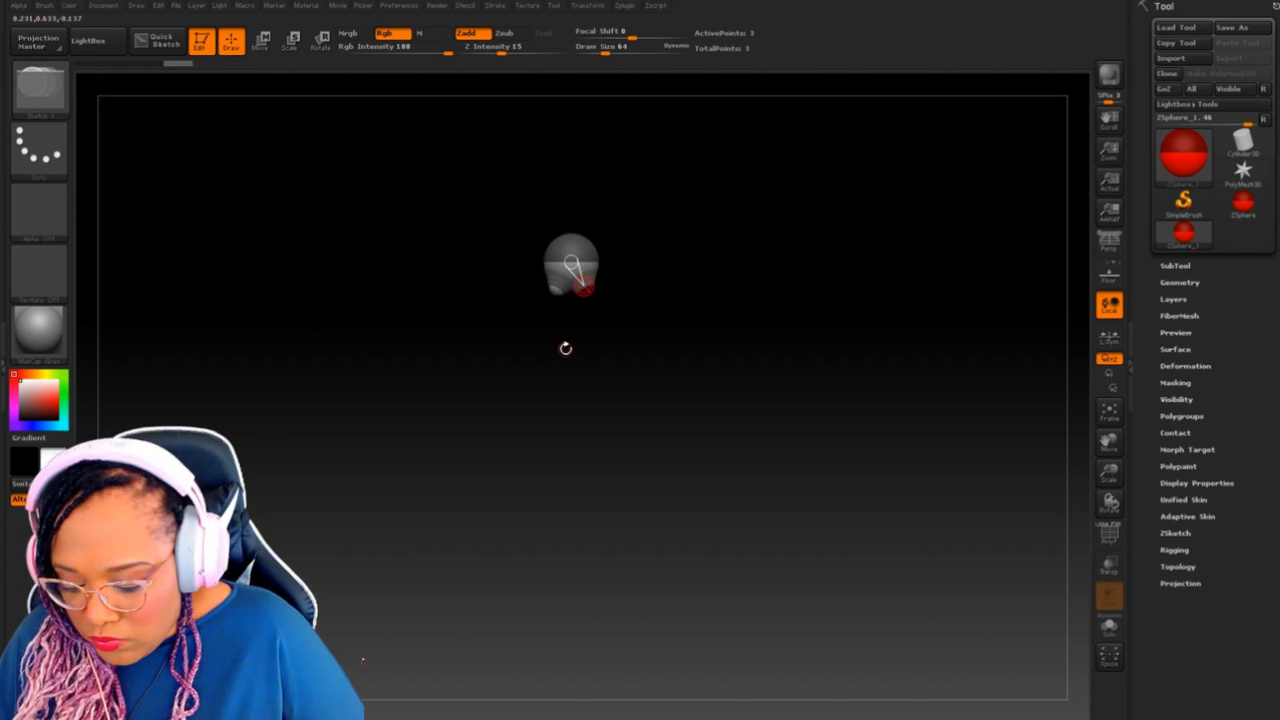
key("t")
key("t")
key("w")
key("ctrl+z")
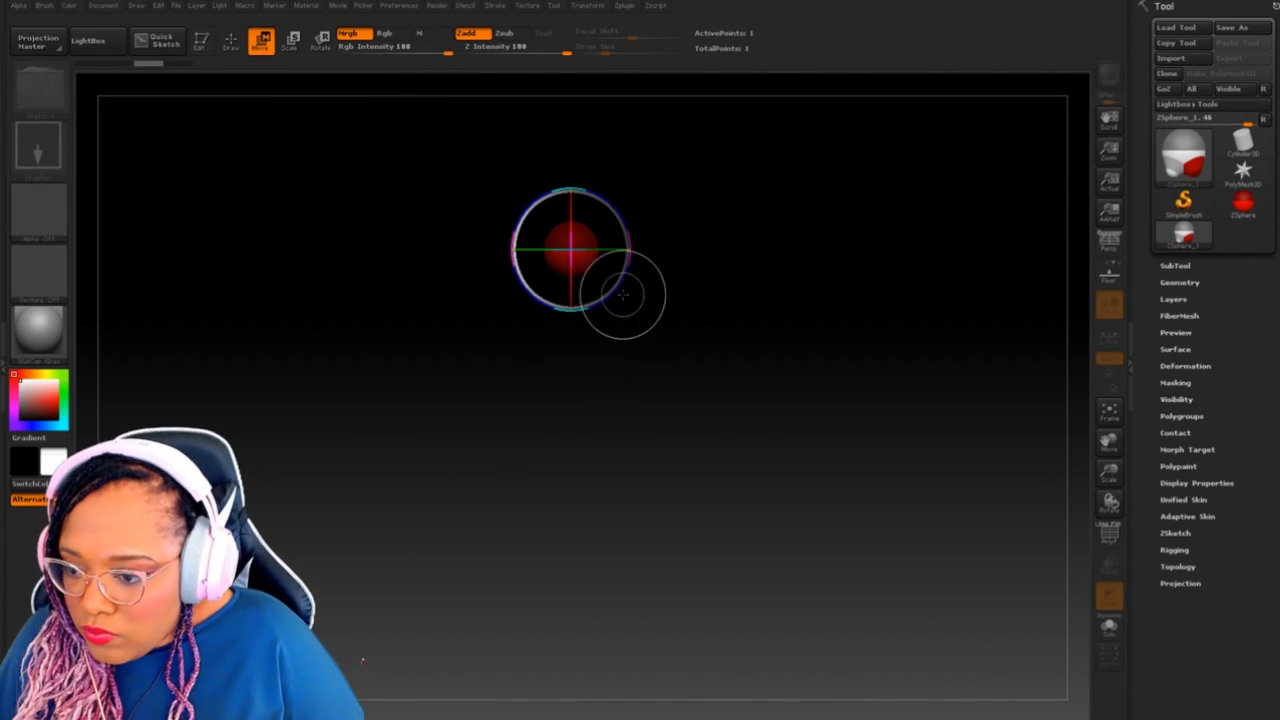
key("q")
left_click(584, 274)
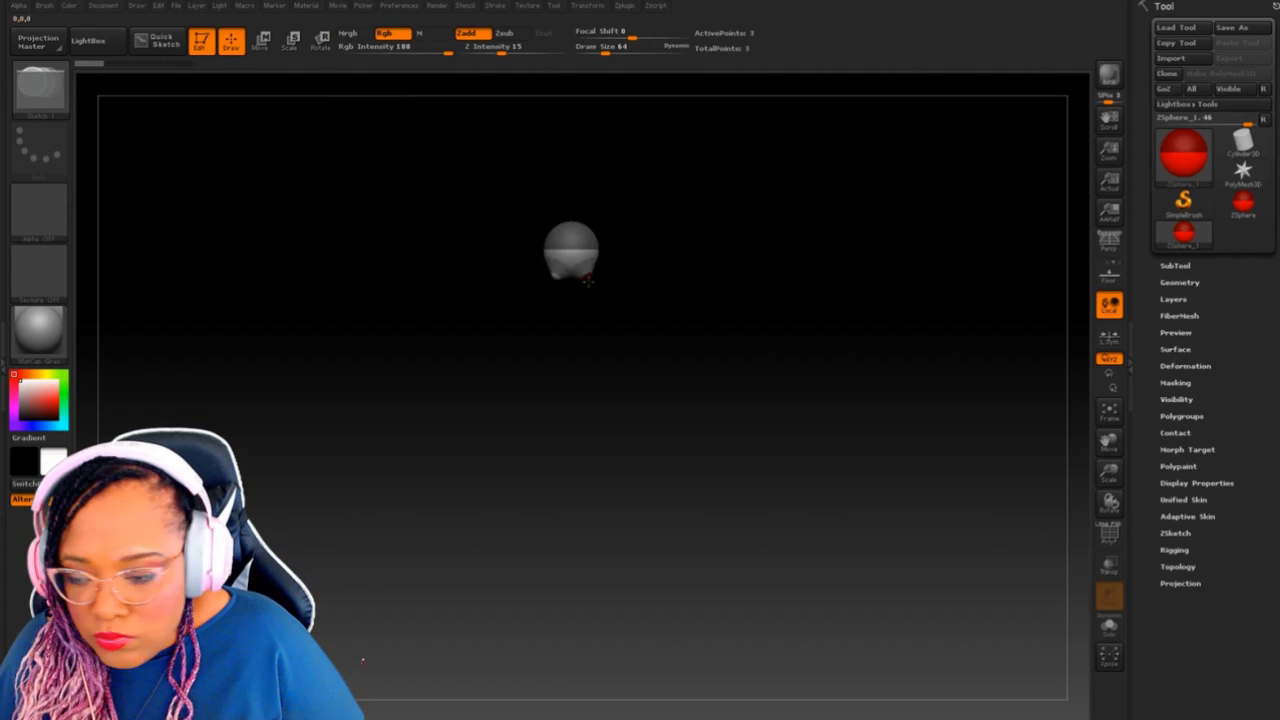
key("ctrl+z")
left_click(571, 278)
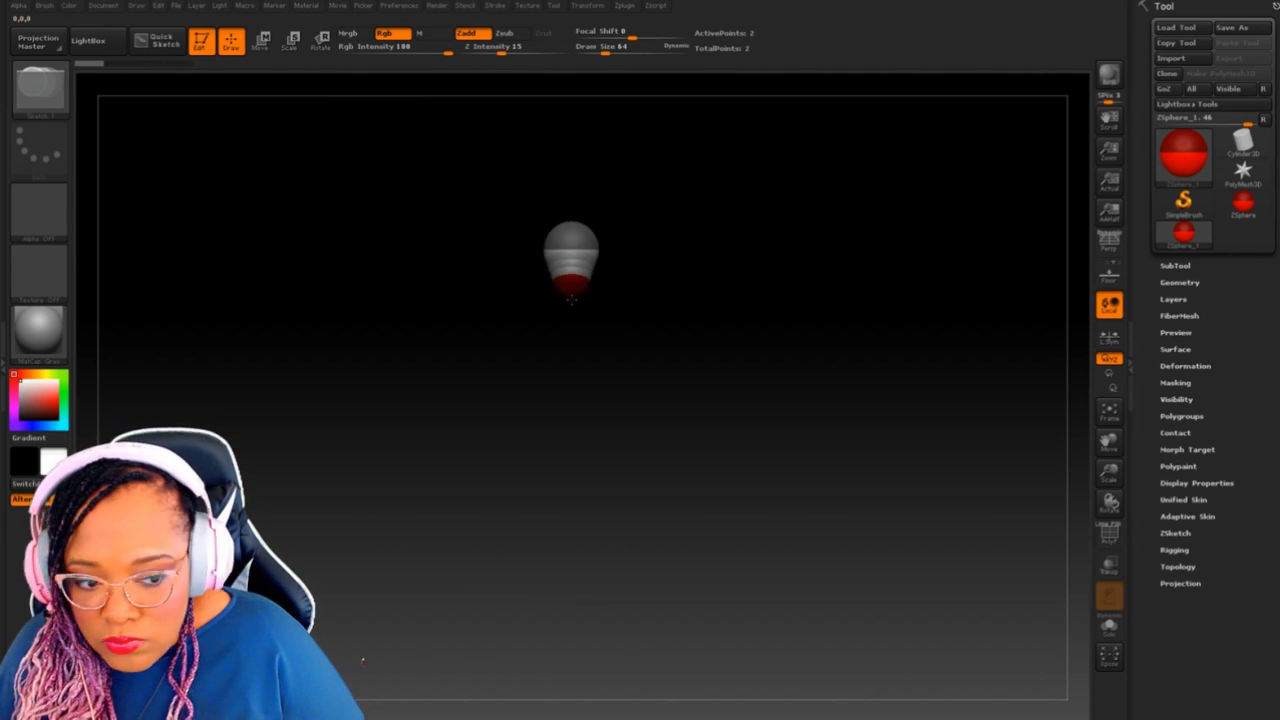
Step: Pull the child down and add a third ZSphere at the chain's end, extending it downward
key("w")
left_click_drag(571, 276, 571, 320)
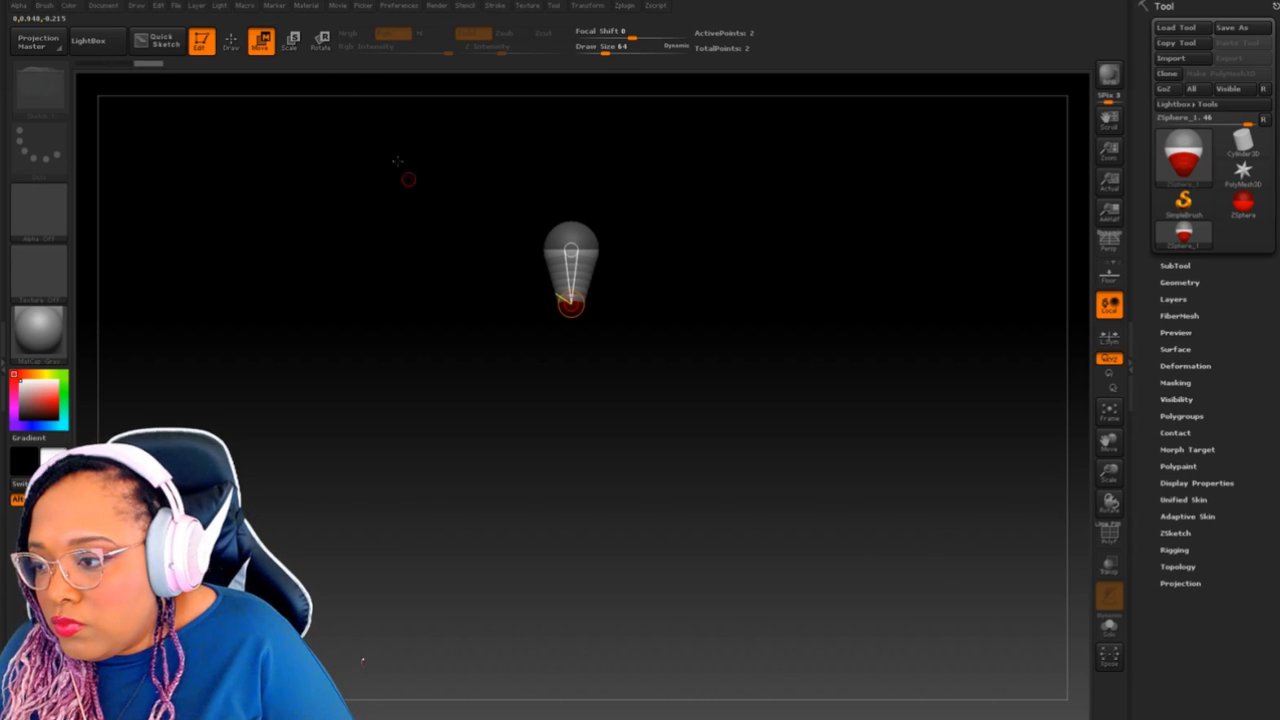
key("q")
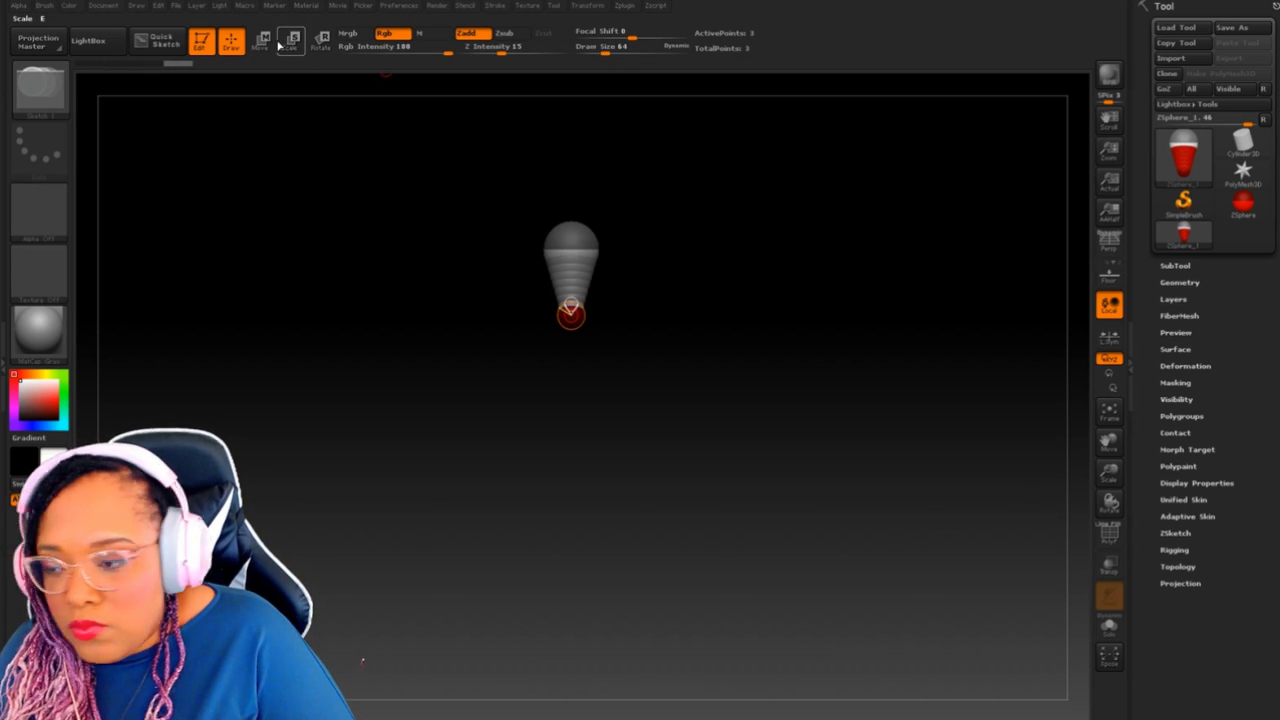
left_click(261, 40)
mouse_move(571, 322)
left_mouse_down()
mouse_move(571, 354)
mouse_move(616, 372)
left_mouse_up()
key("e")
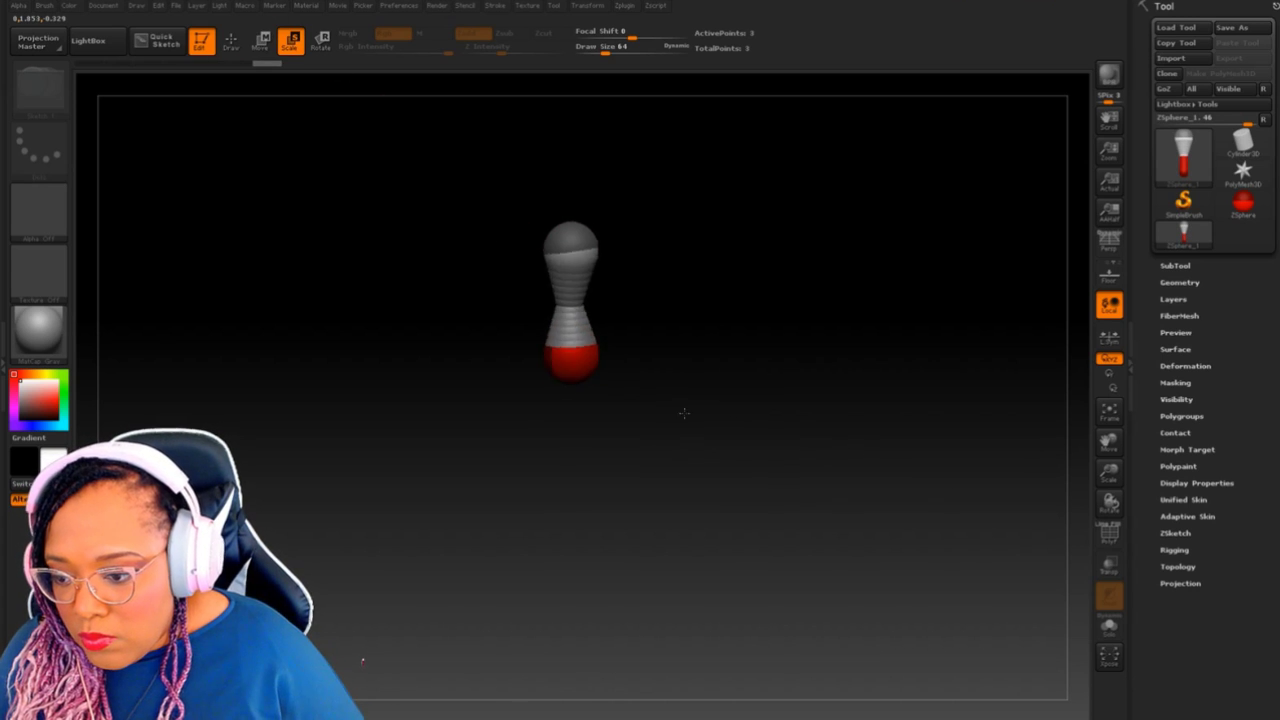
key("w")
left_click_drag(575, 362, 597, 378)
key("ctrl+z")
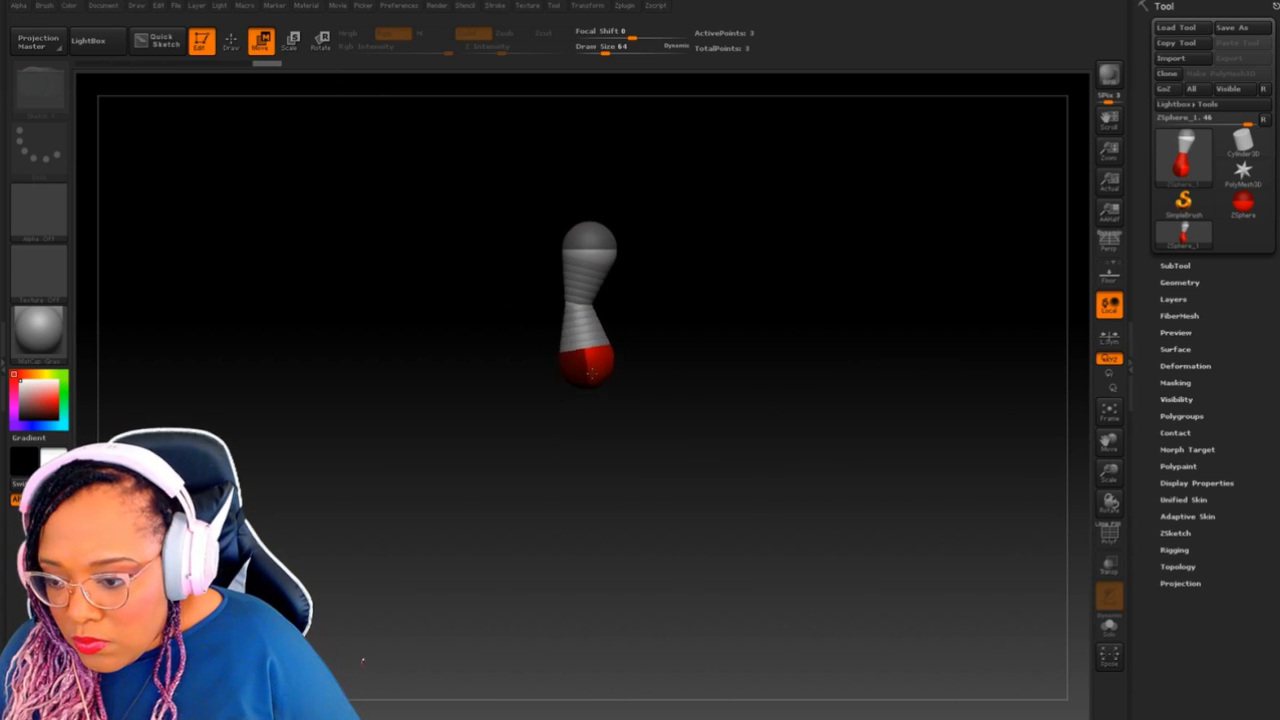
Step: Stand the chain upright and enlarge the middle ZSphere into a bottle shape
mouse_move(590, 470)
left_mouse_down()
mouse_move(587, 240)
mouse_move(677, 337)
left_mouse_up()
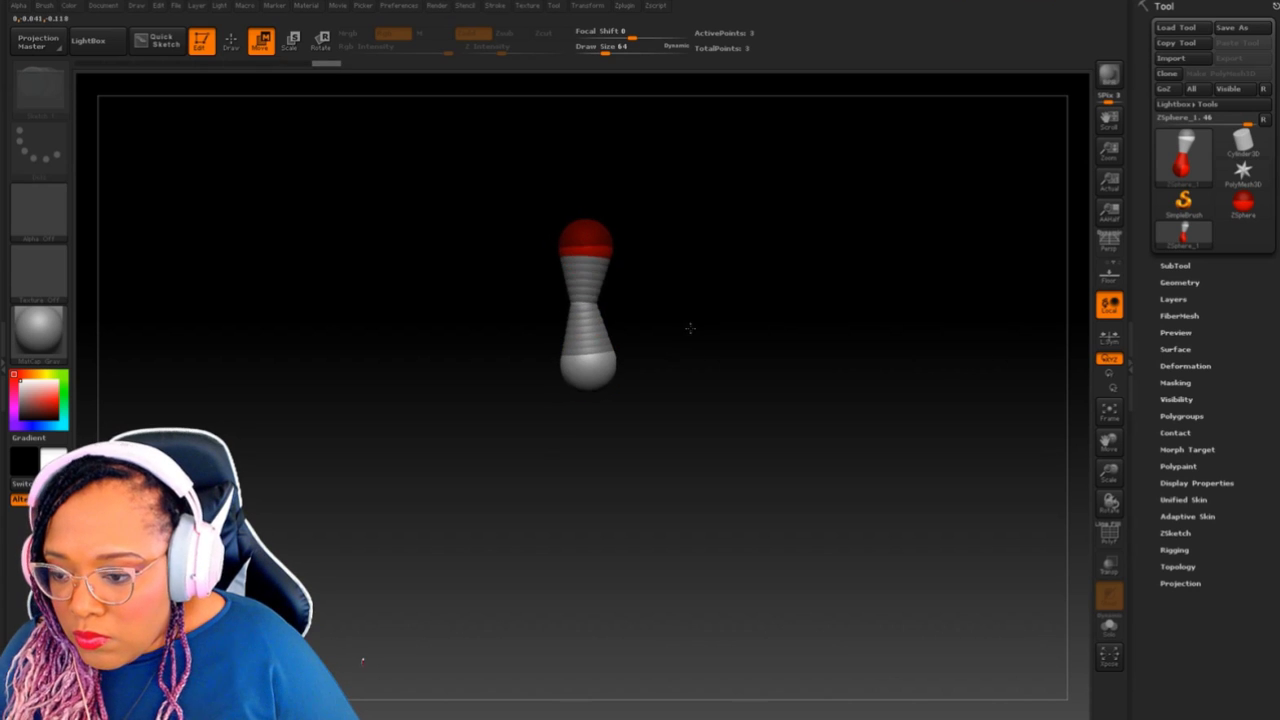
key("e")
left_click_drag(592, 302, 610, 320)
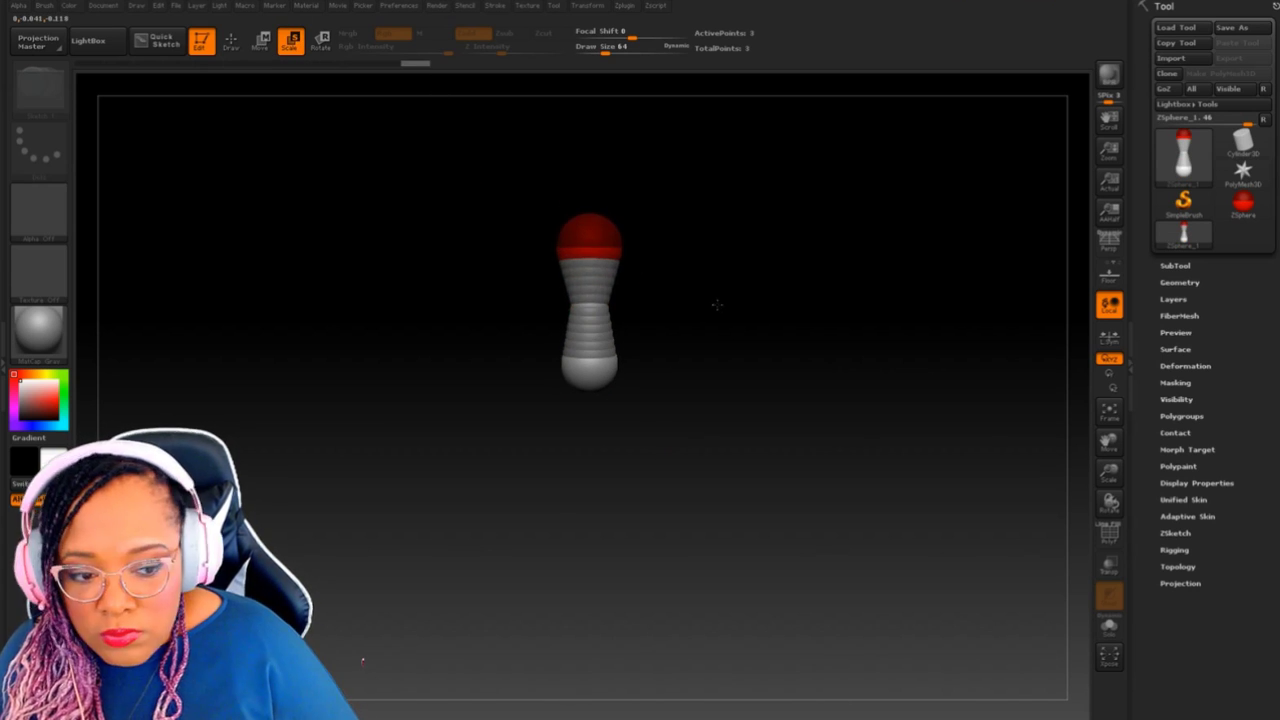
left_click_drag(714, 375, 651, 386)
left_click(231, 42)
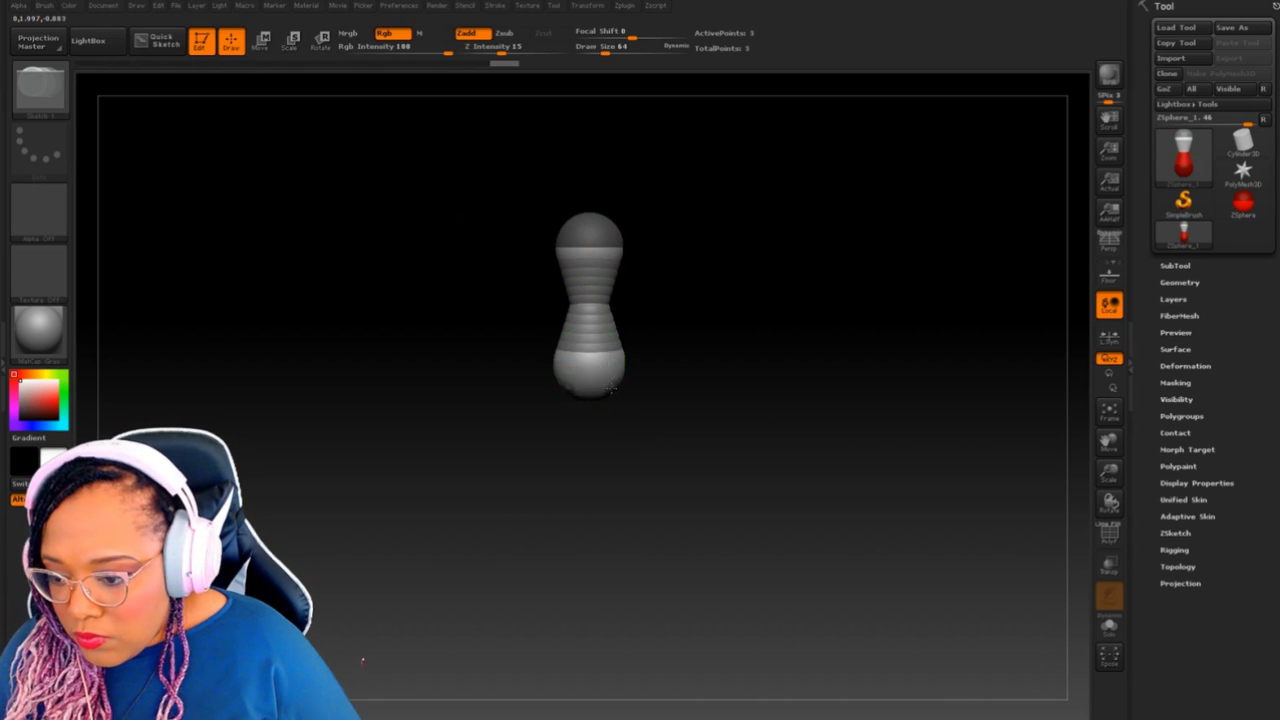
Step: Add a mirrored pair of leg spheres below the hips and enlarge the hip sphere to widen the pelvis
mouse_move(598, 376)
left_mouse_down()
mouse_move(615, 388)
mouse_move(614, 457)
mouse_move(640, 468)
left_mouse_up()
key("w")
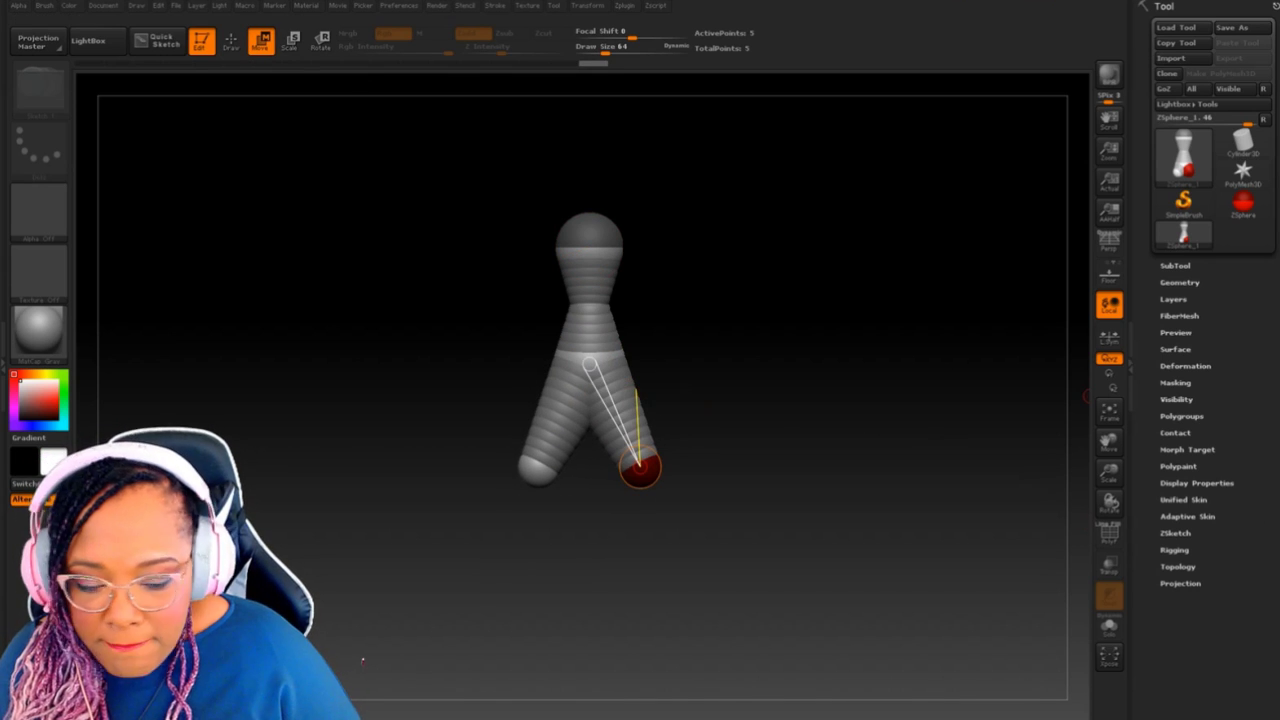
left_click(291, 42)
left_click_drag(633, 352, 640, 470)
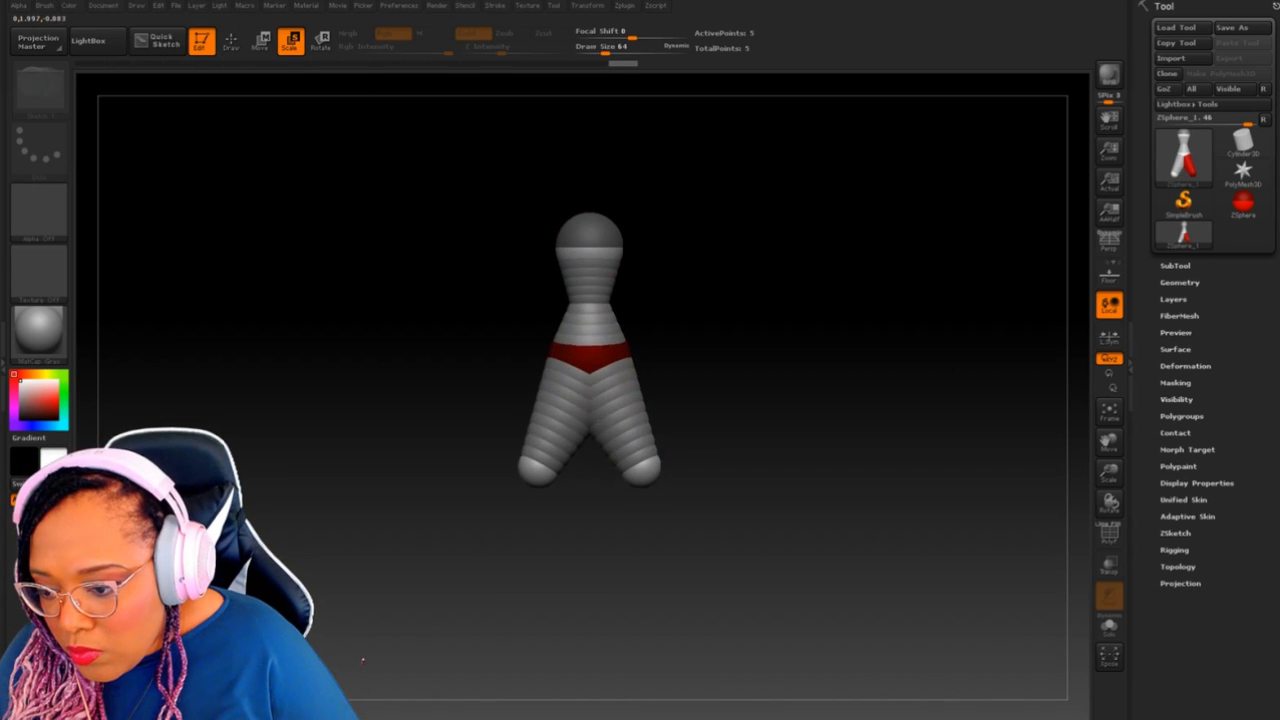
key("a")
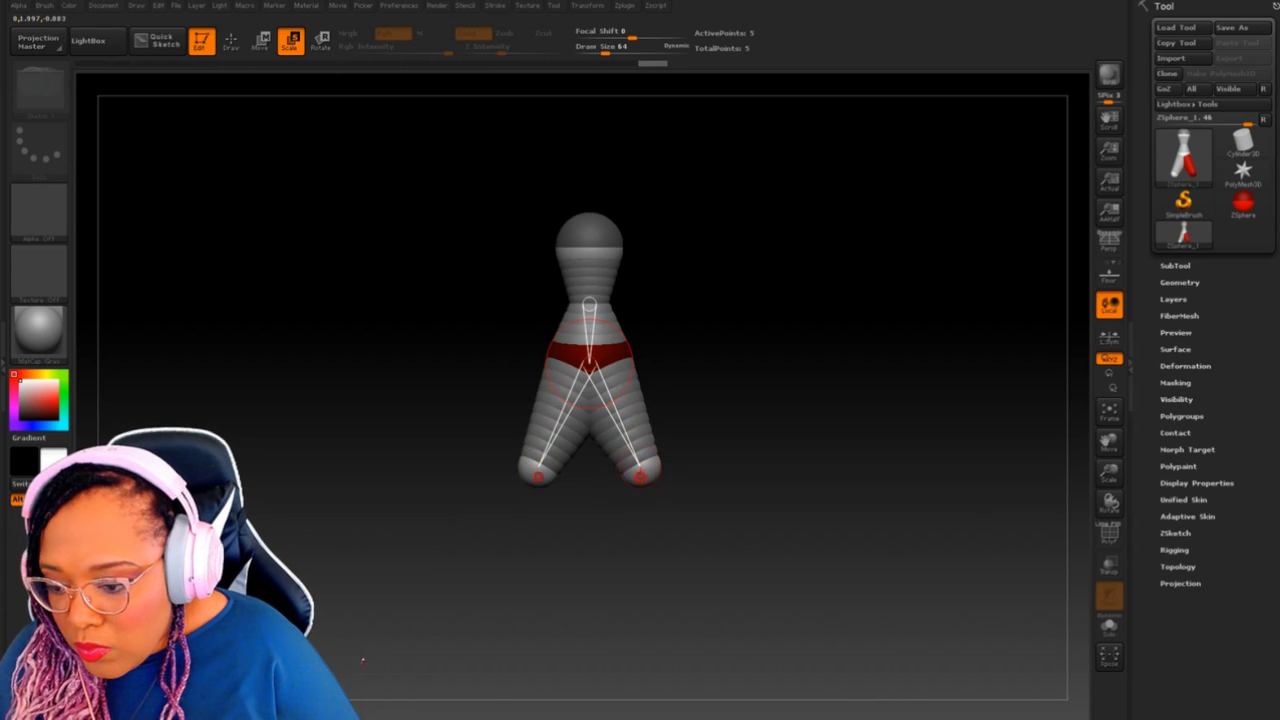
left_click(266, 42)
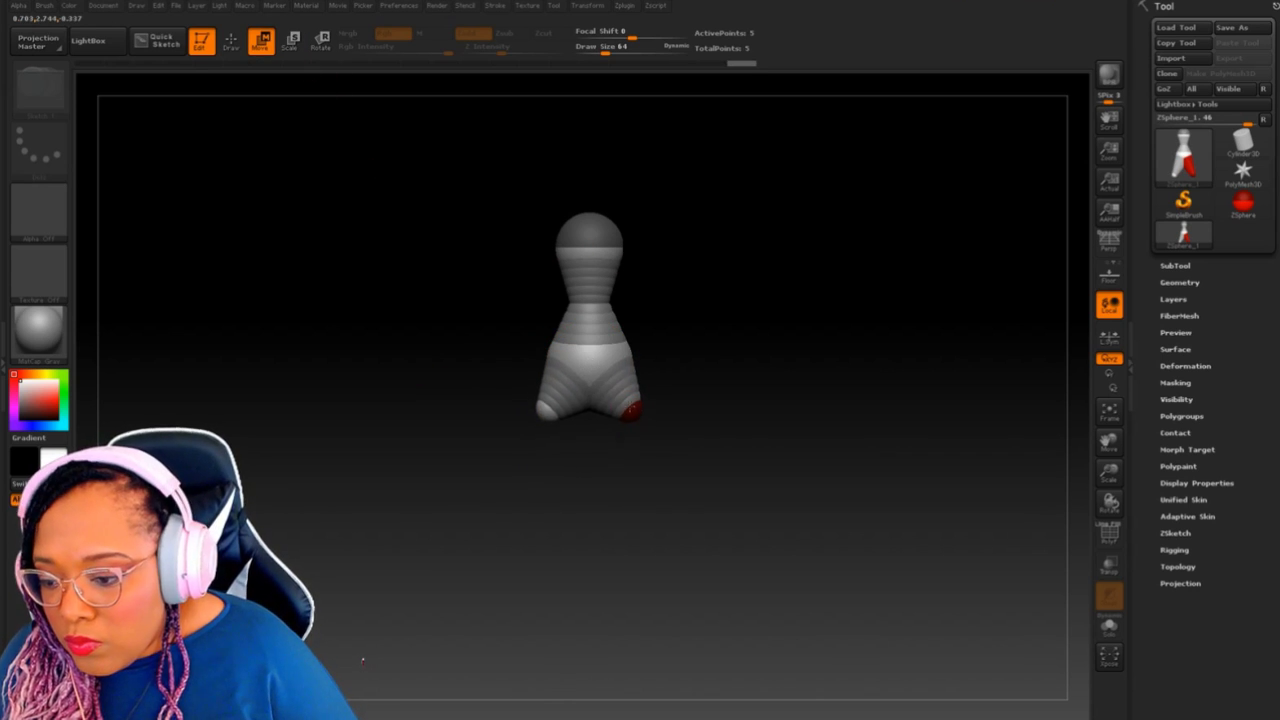
Step: Add mirrored foot spheres at the leg ends and pull them down to lengthen both legs
key("q")
left_click(631, 420)
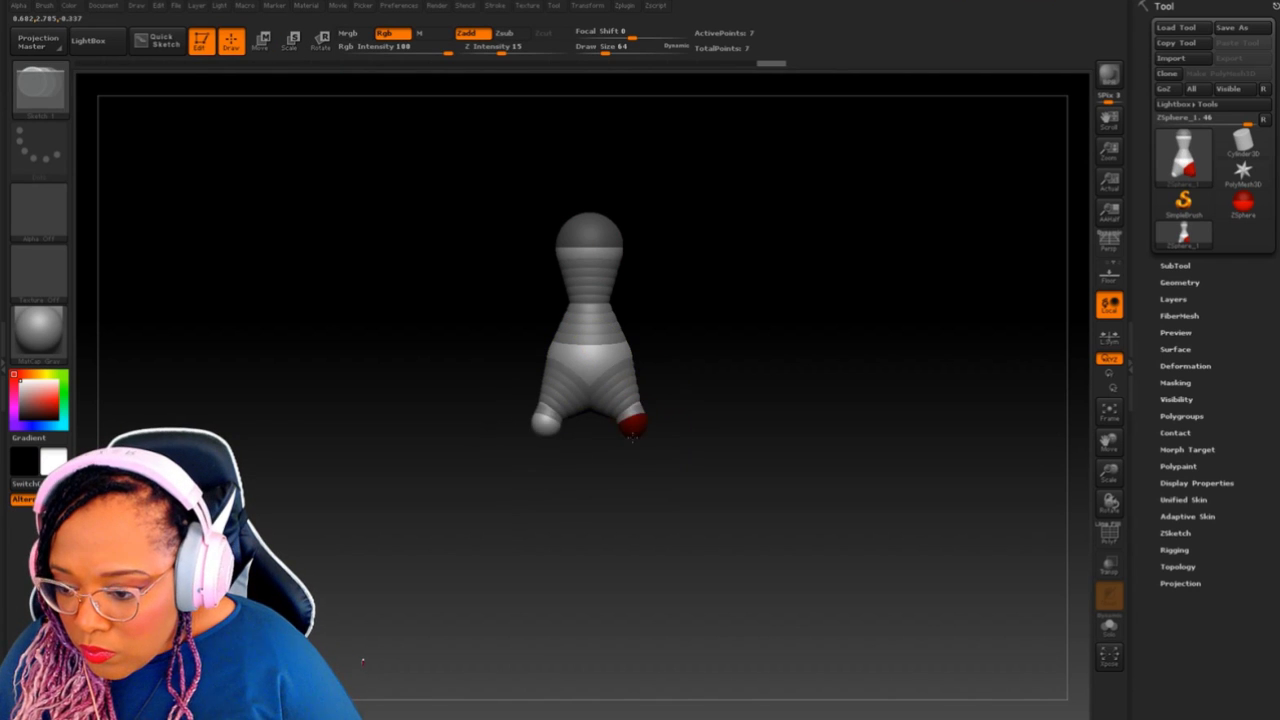
key("w")
left_click_drag(630, 430, 630, 524)
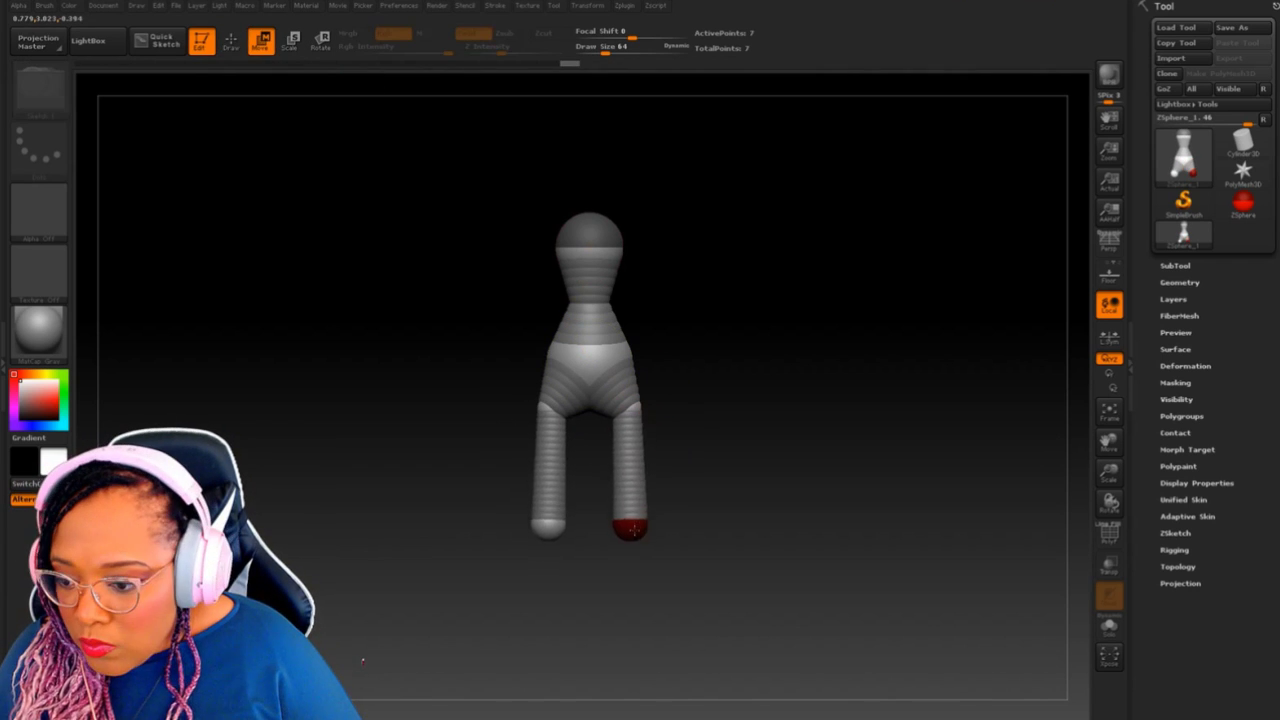
key("e")
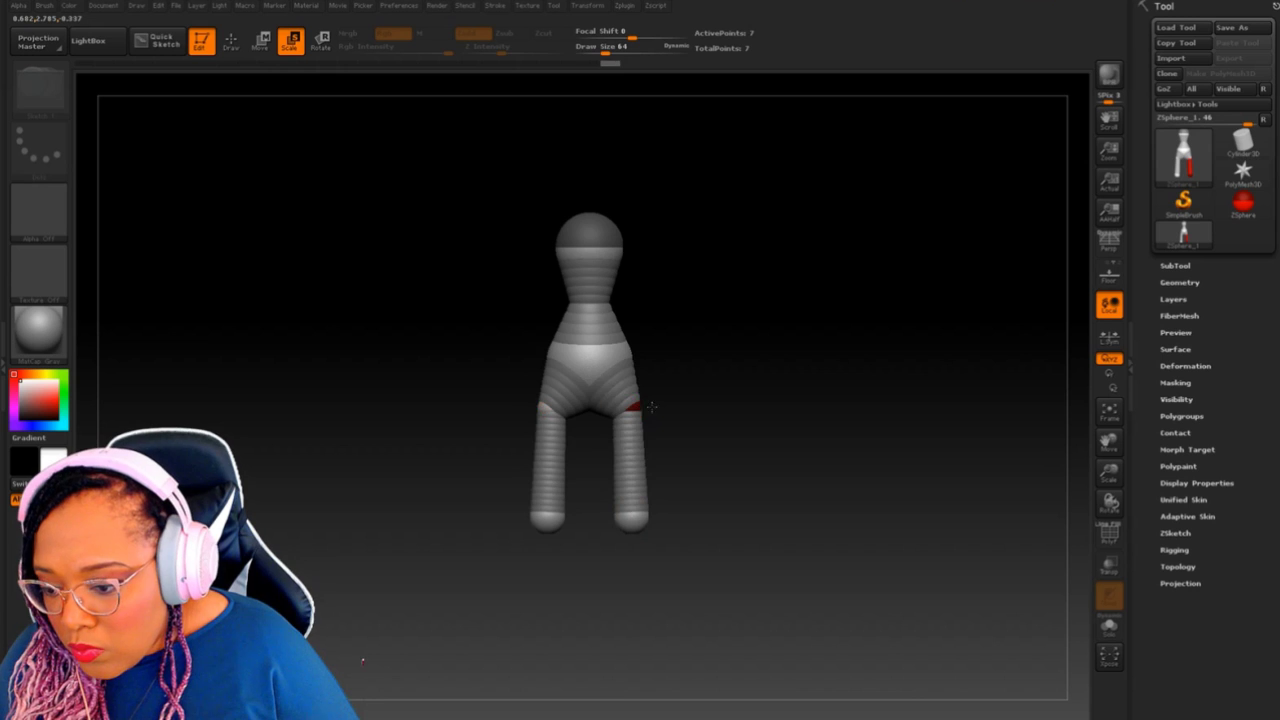
left_click(261, 40)
mouse_move(560, 560)
left_mouse_down()
mouse_move(643, 537)
mouse_move(704, 320)
left_mouse_up()
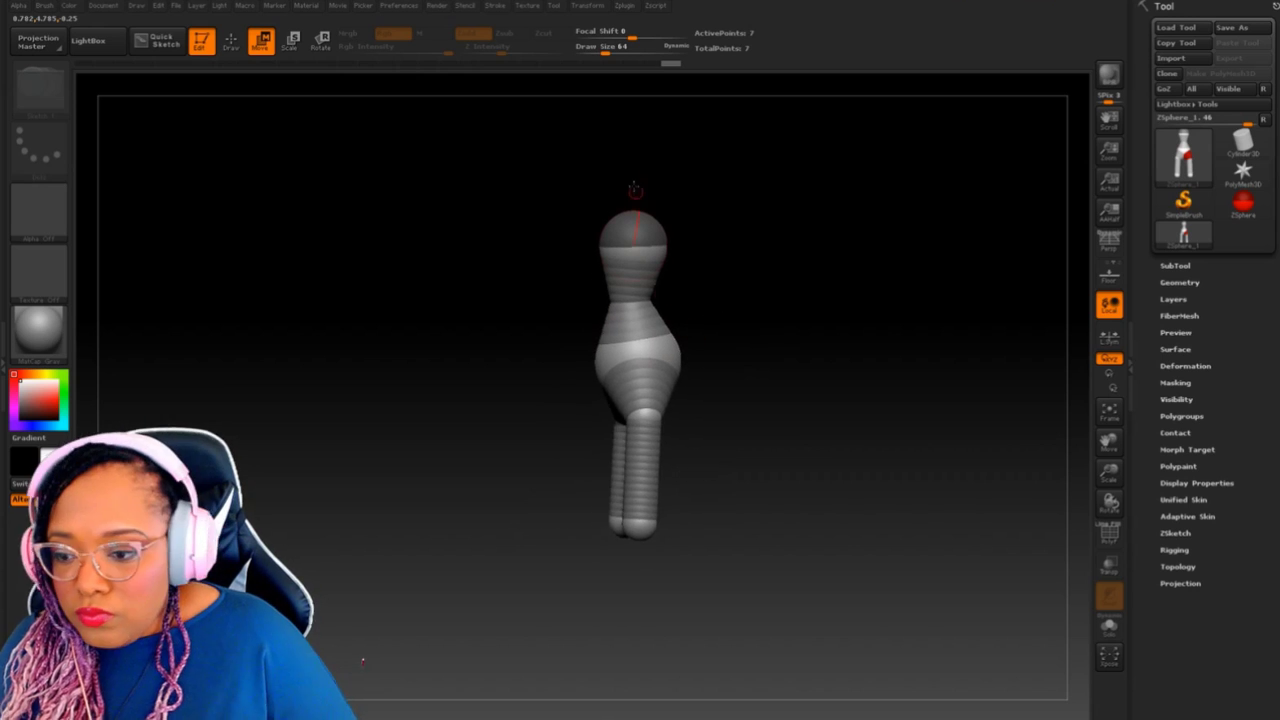
left_click_drag(645, 243, 637, 533)
Step: Pull the feet down to double the leg length and reshape the pelvis and leg joints
key("q")
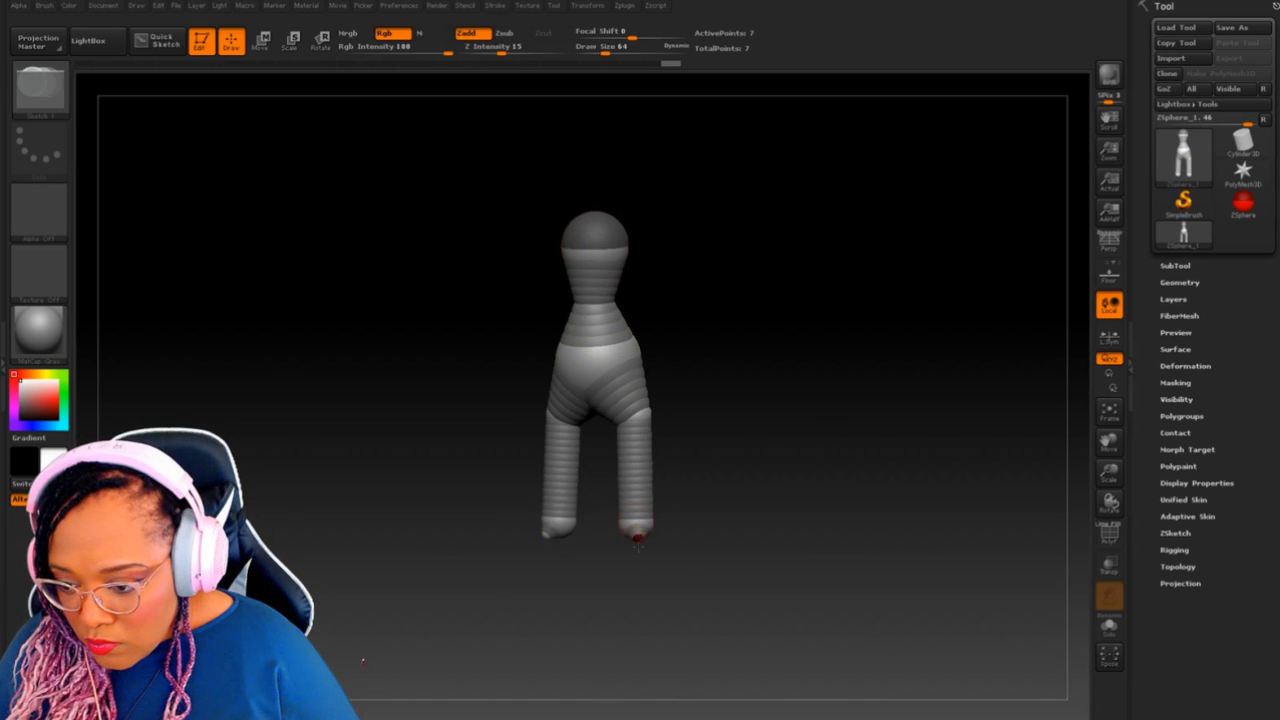
key("w")
mouse_move(637, 540)
left_mouse_down()
mouse_move(634, 643)
mouse_move(660, 652)
mouse_move(666, 698)
mouse_move(682, 640)
left_mouse_up()
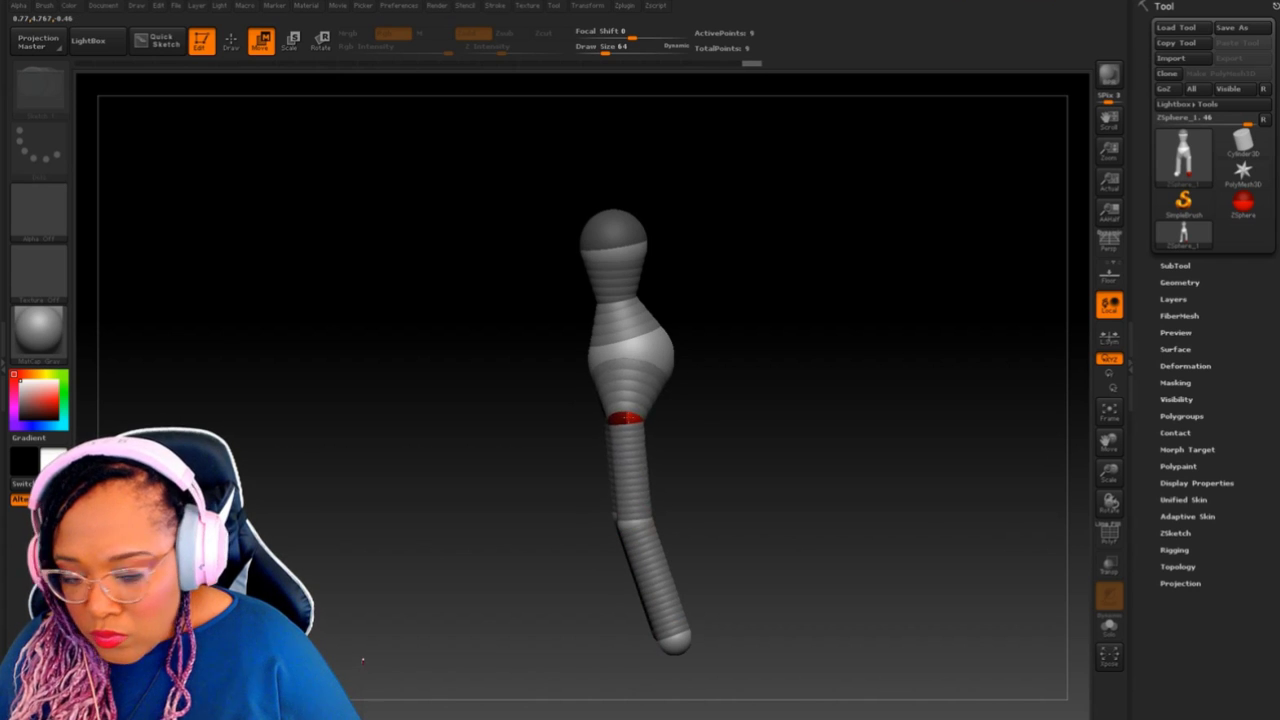
left_click_drag(672, 350, 658, 648)
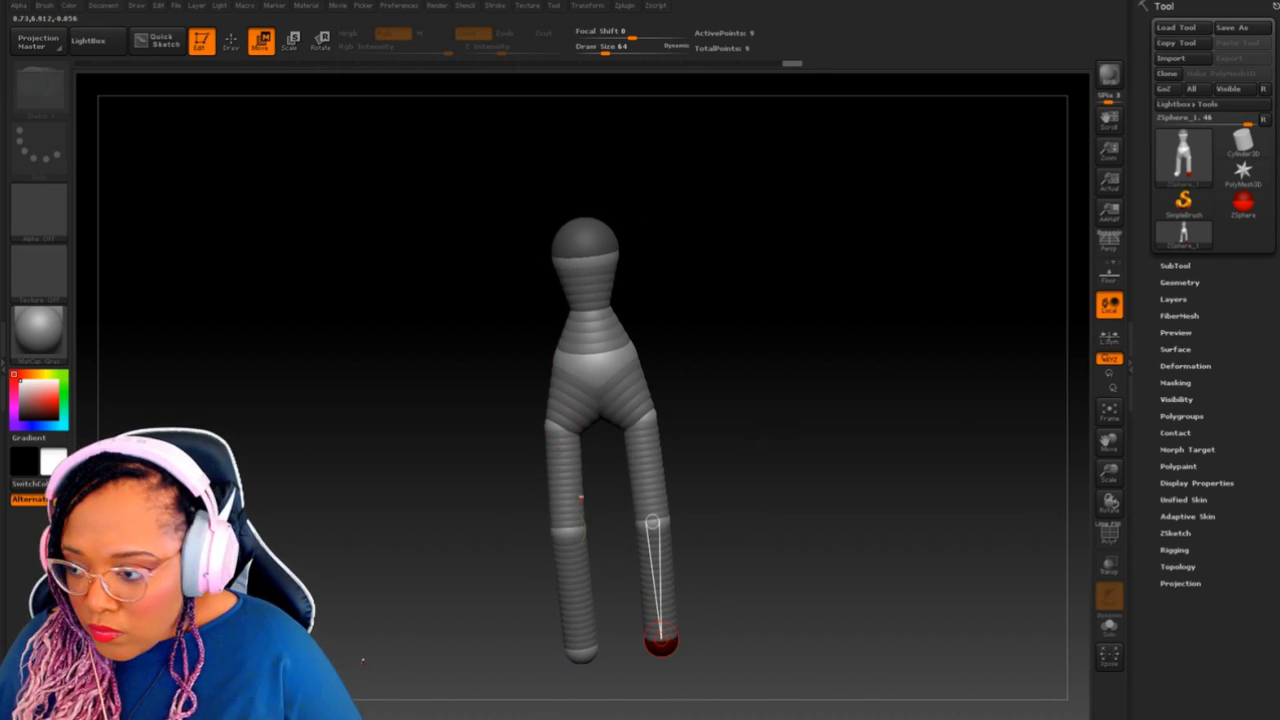
key("e")
left_click_drag(732, 466, 822, 420)
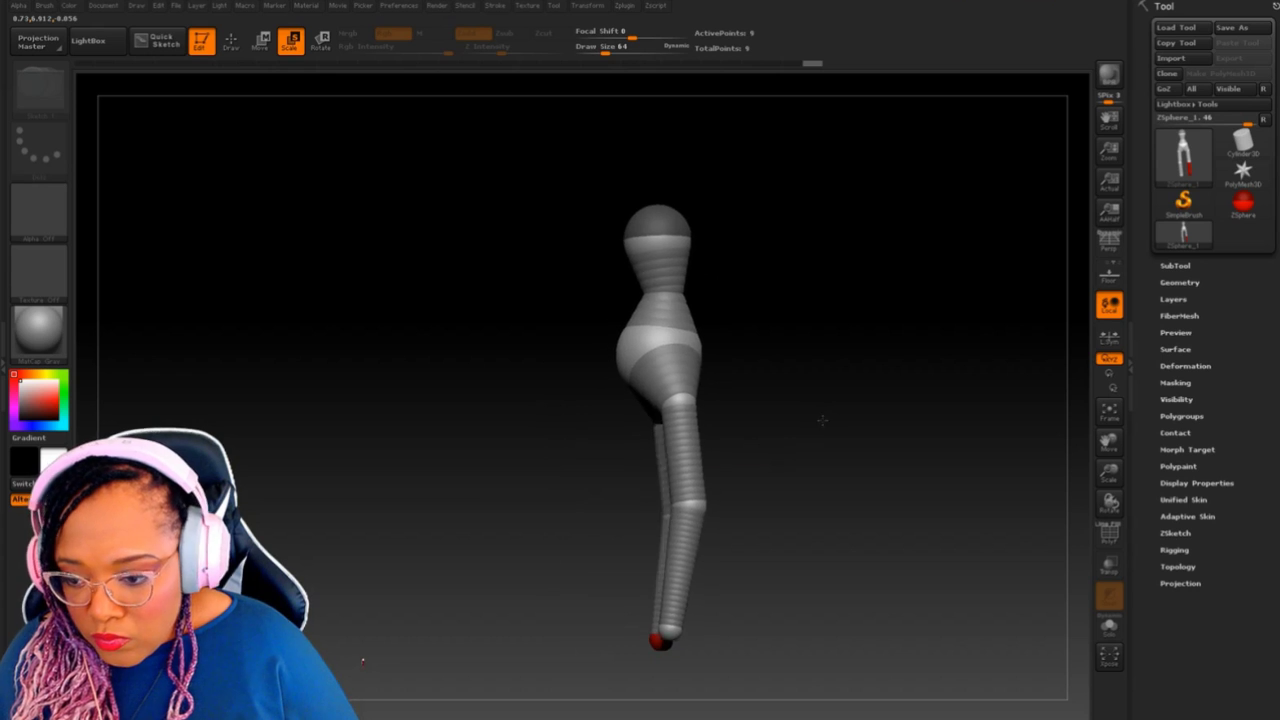
left_click_drag(775, 362, 373, 70)
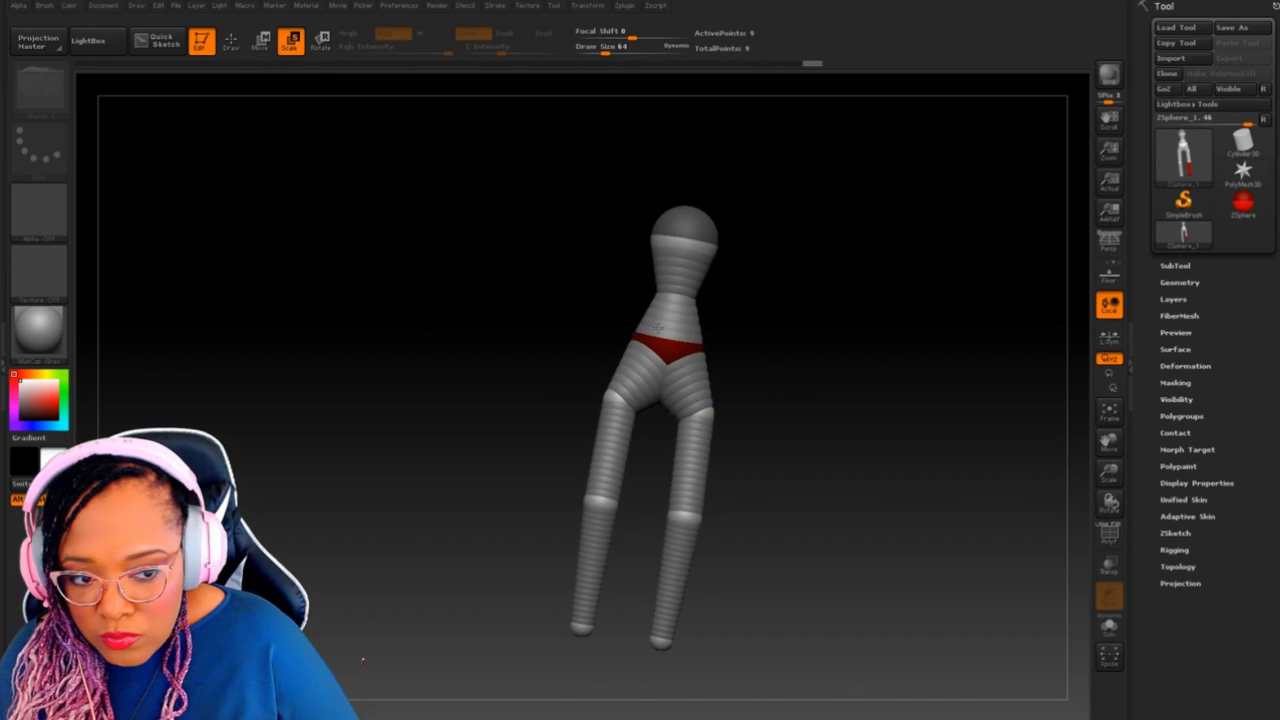
key("w")
mouse_move(625, 420)
left_mouse_down()
mouse_move(700, 418)
mouse_move(720, 480)
mouse_move(799, 456)
left_mouse_up()
left_click_drag(1109, 441, 1129, 551)
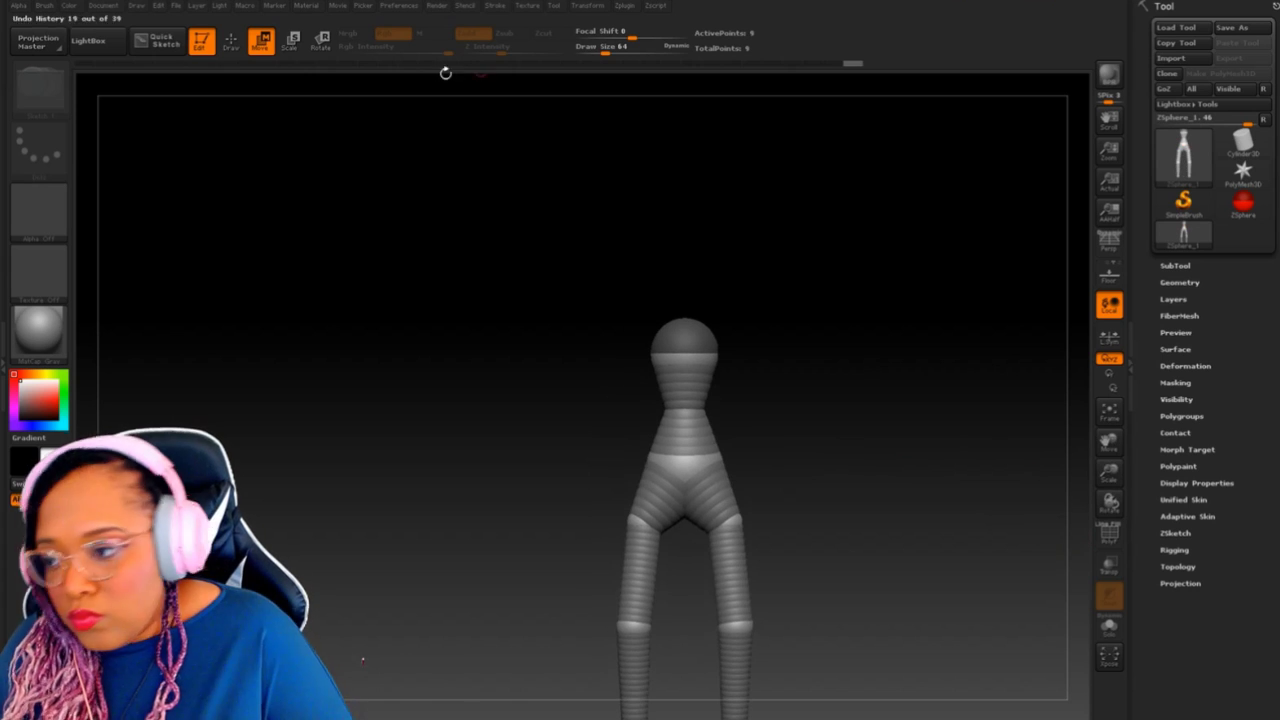
Step: Add mirrored shoulder spheres and pull them down into arms
left_click(230, 40)
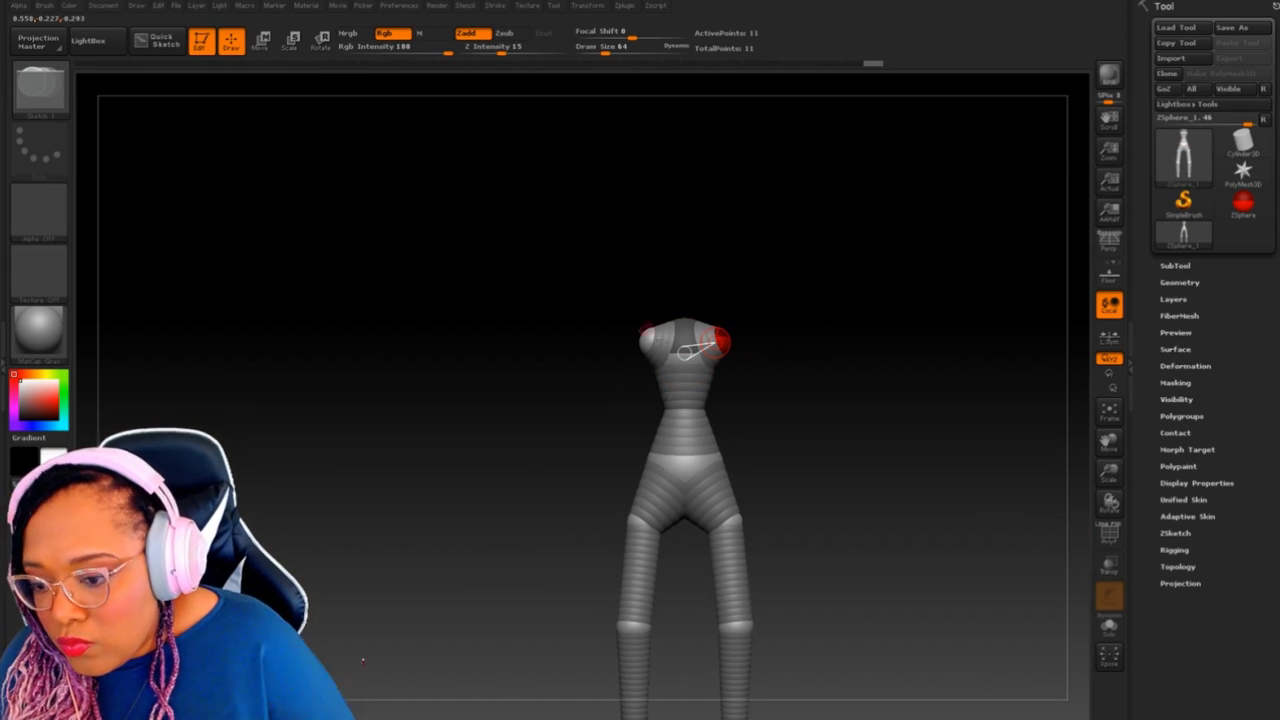
key("w")
left_click_drag(720, 345, 750, 428)
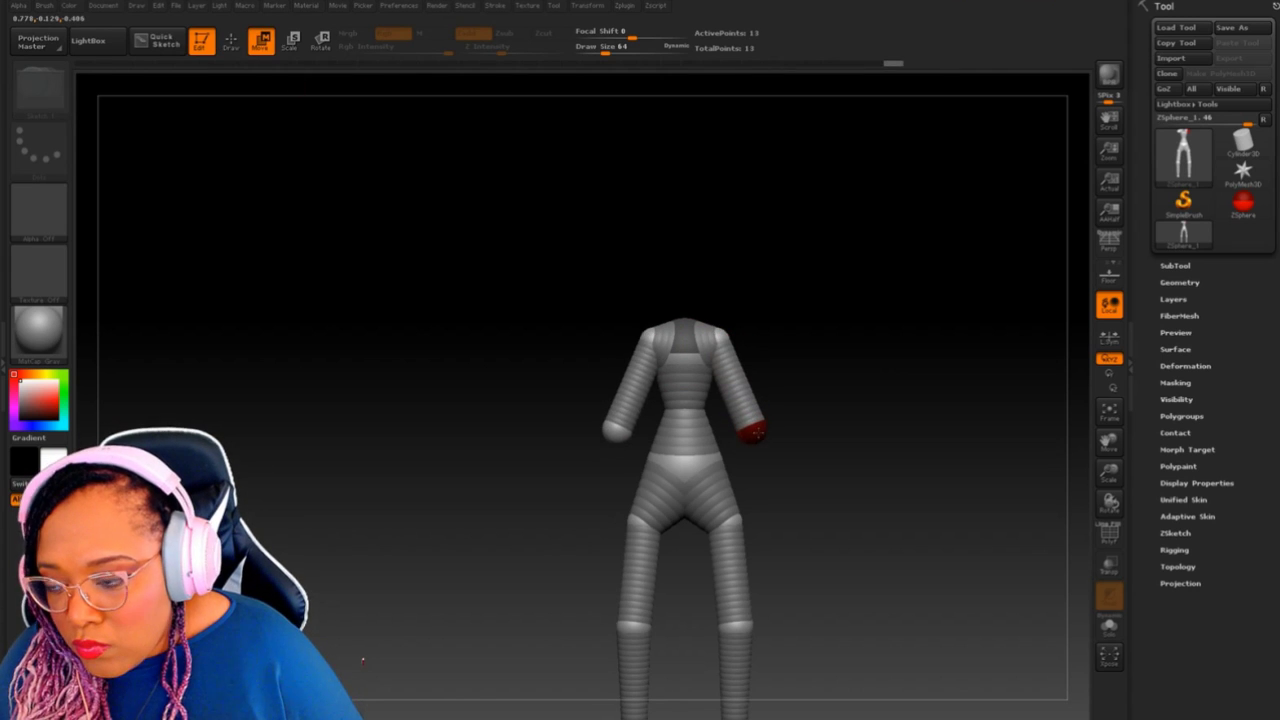
key("e")
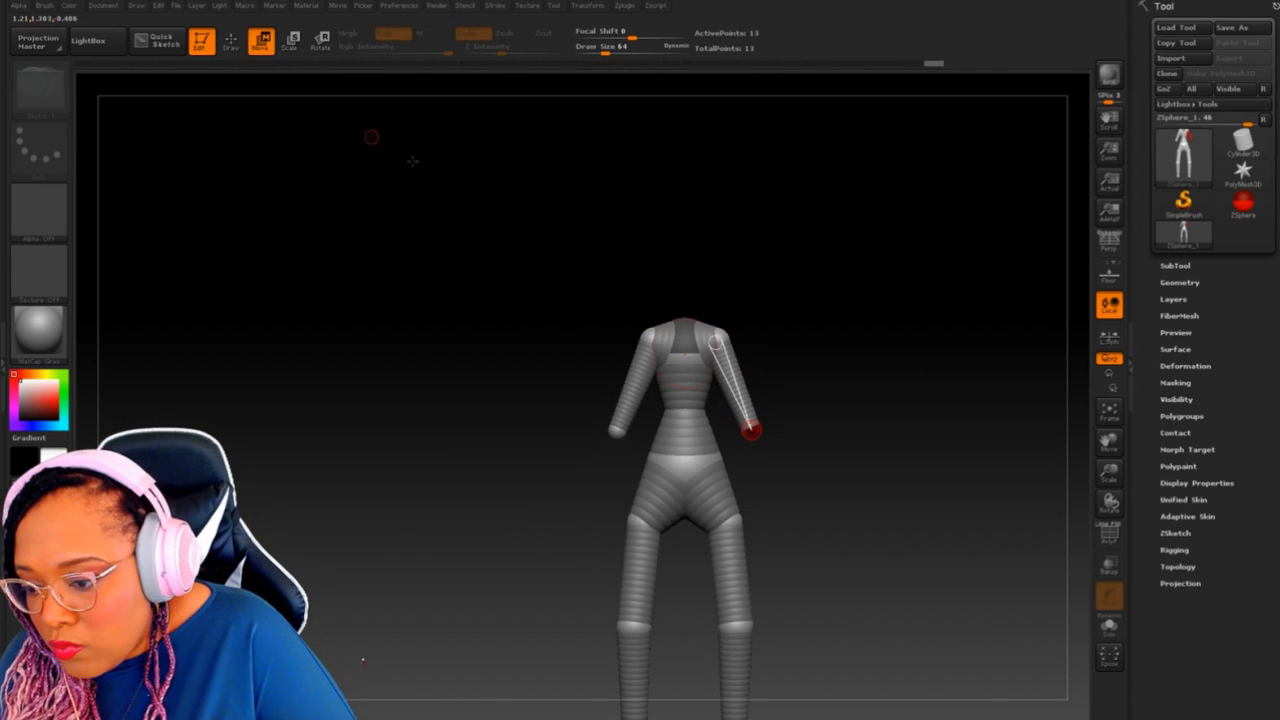
Step: Move the knee joints inward to straighten both legs
mouse_move(845, 472)
left_mouse_down()
mouse_move(323, 77)
mouse_move(320, 95)
left_mouse_up()
left_click(290, 40)
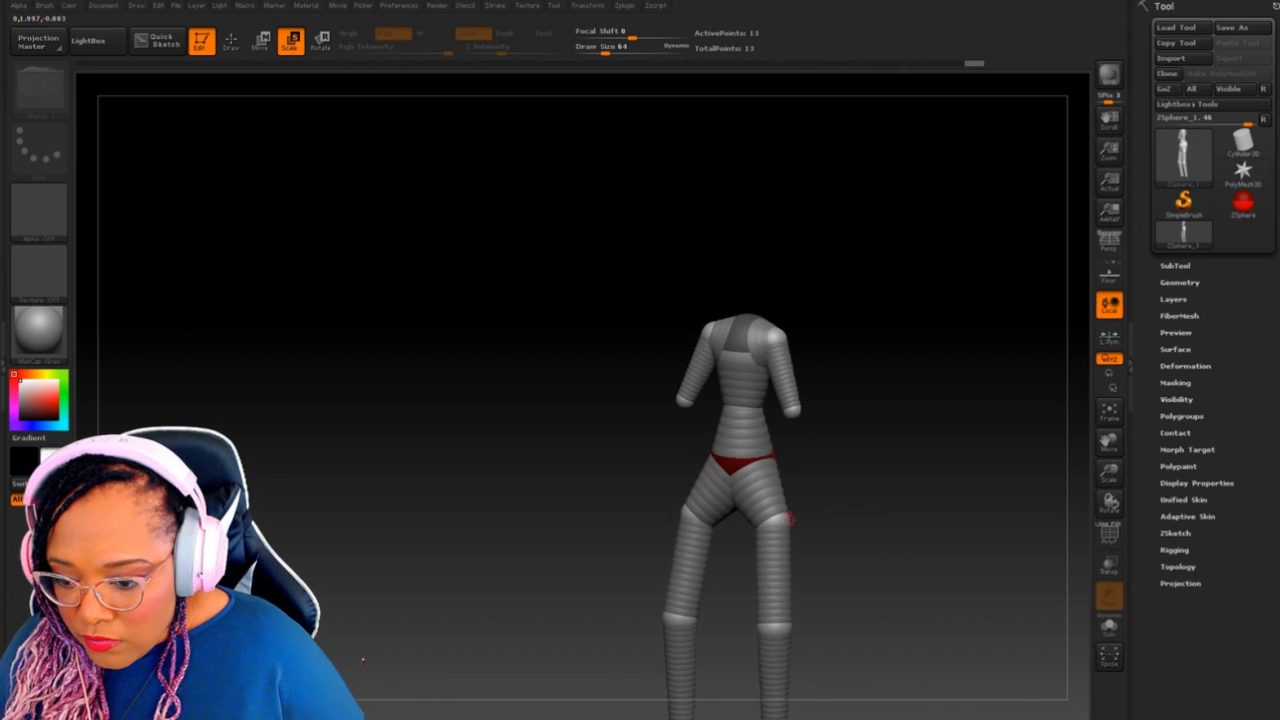
left_click(260, 40)
left_click_drag(772, 522, 770, 500)
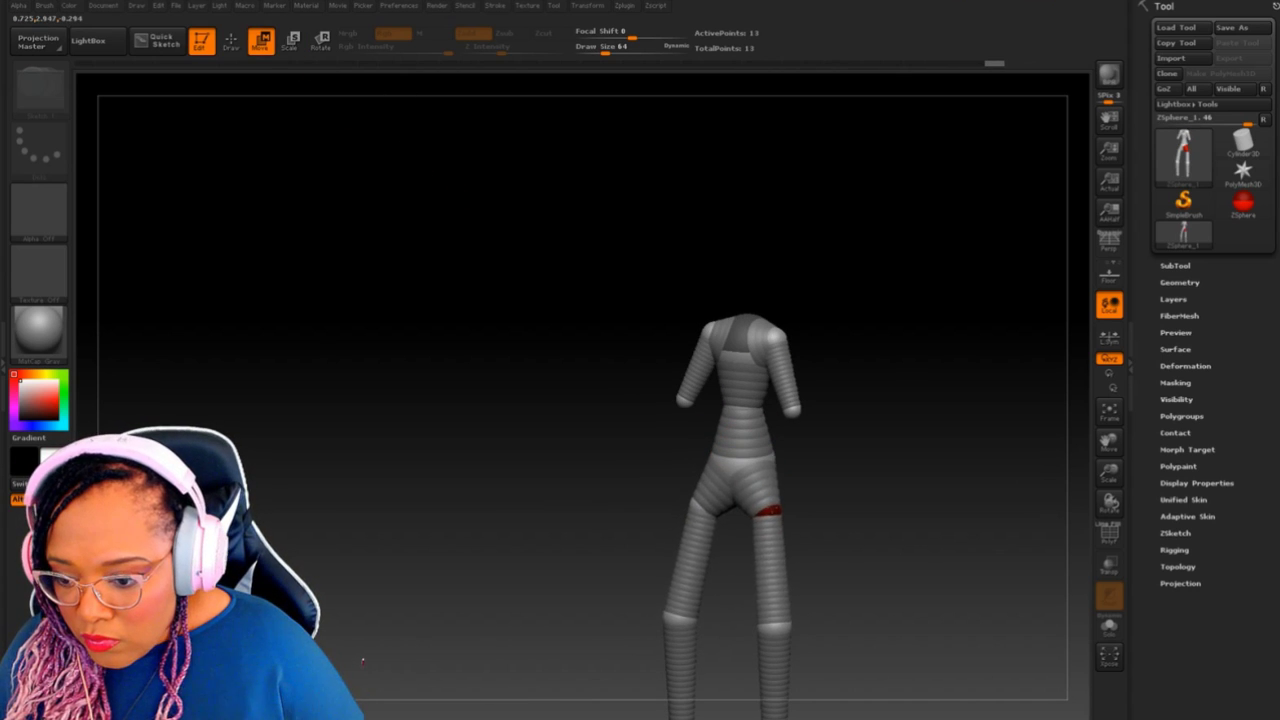
left_click_drag(659, 369, 1047, 407)
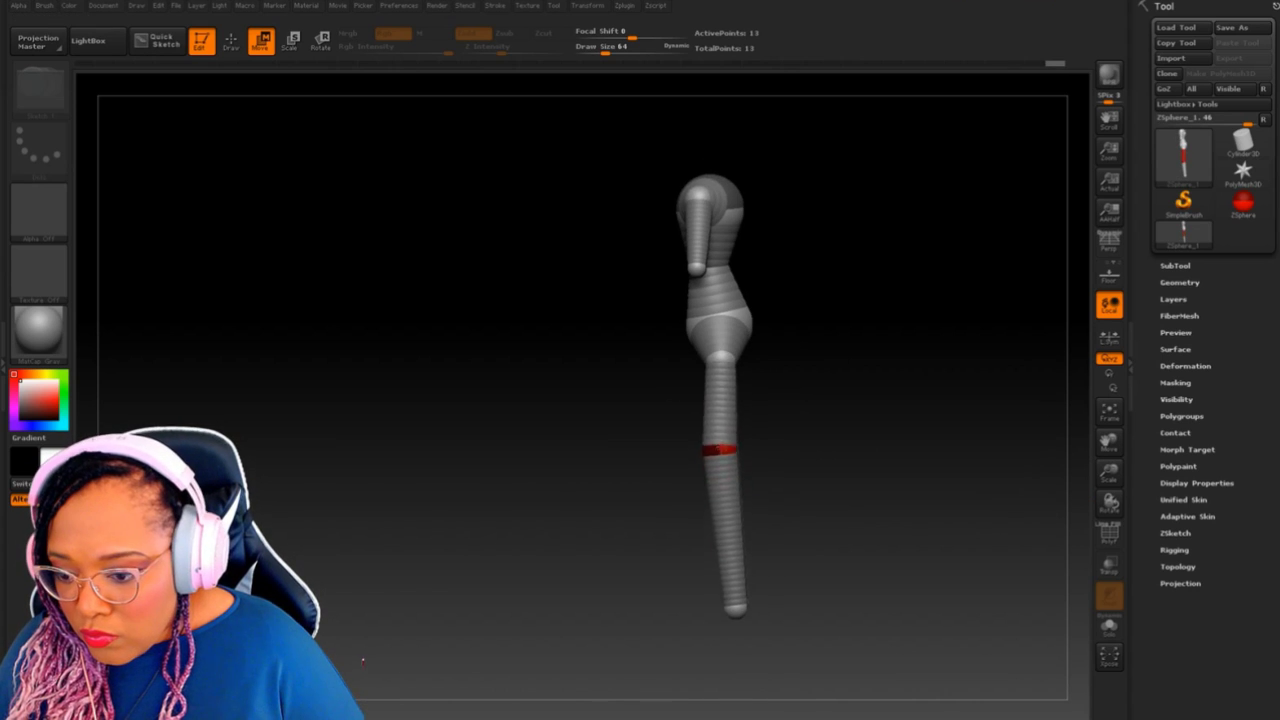
left_click_drag(600, 400, 800, 400)
left_click_drag(793, 452, 775, 458)
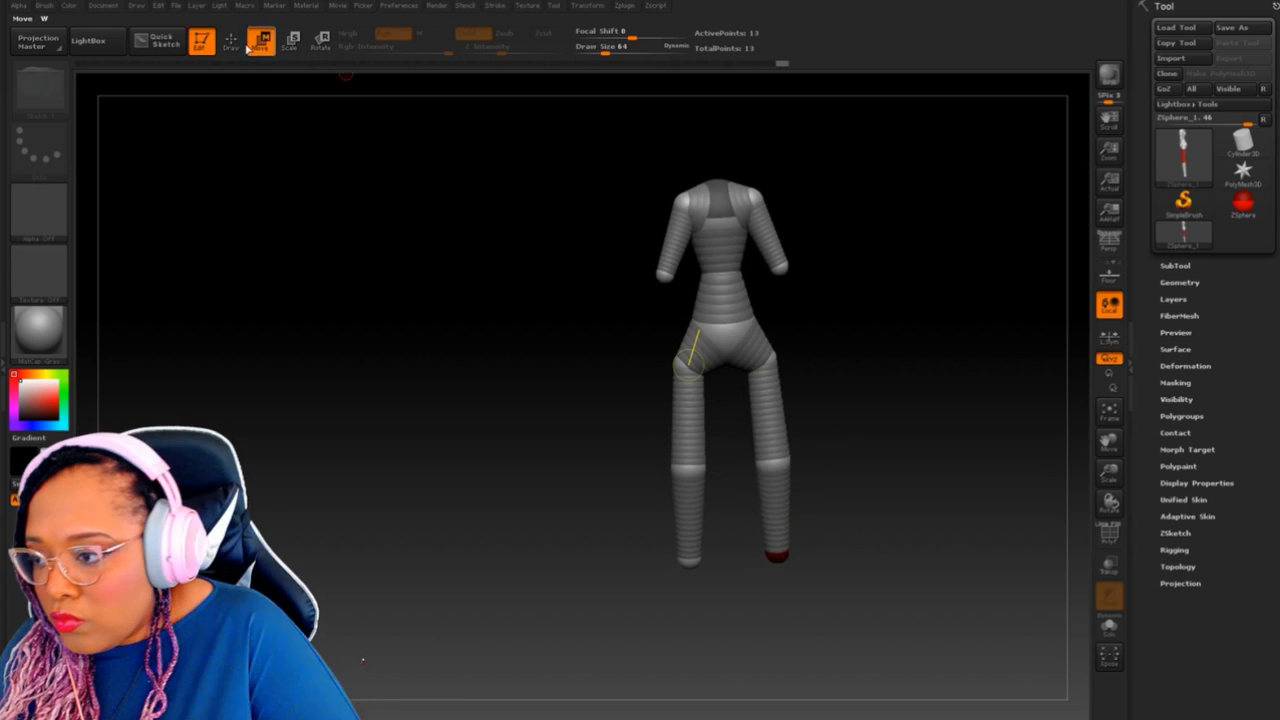
Step: Add mirrored wrist spheres at the arm ends and pull them down to lengthen the arms
key("q")
left_click_drag(780, 262, 795, 300)
key("w")
left_click_drag(850, 362, 873, 368)
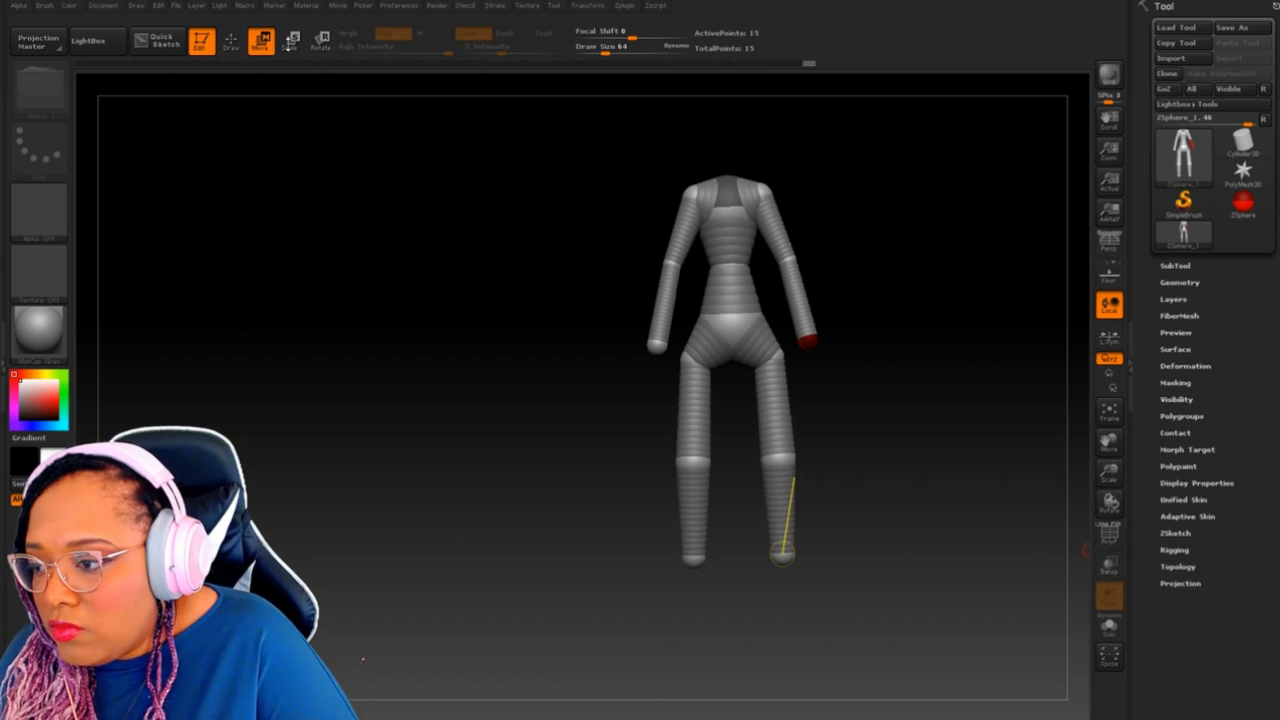
left_click(291, 40)
scroll(833, 320, "up", 5)
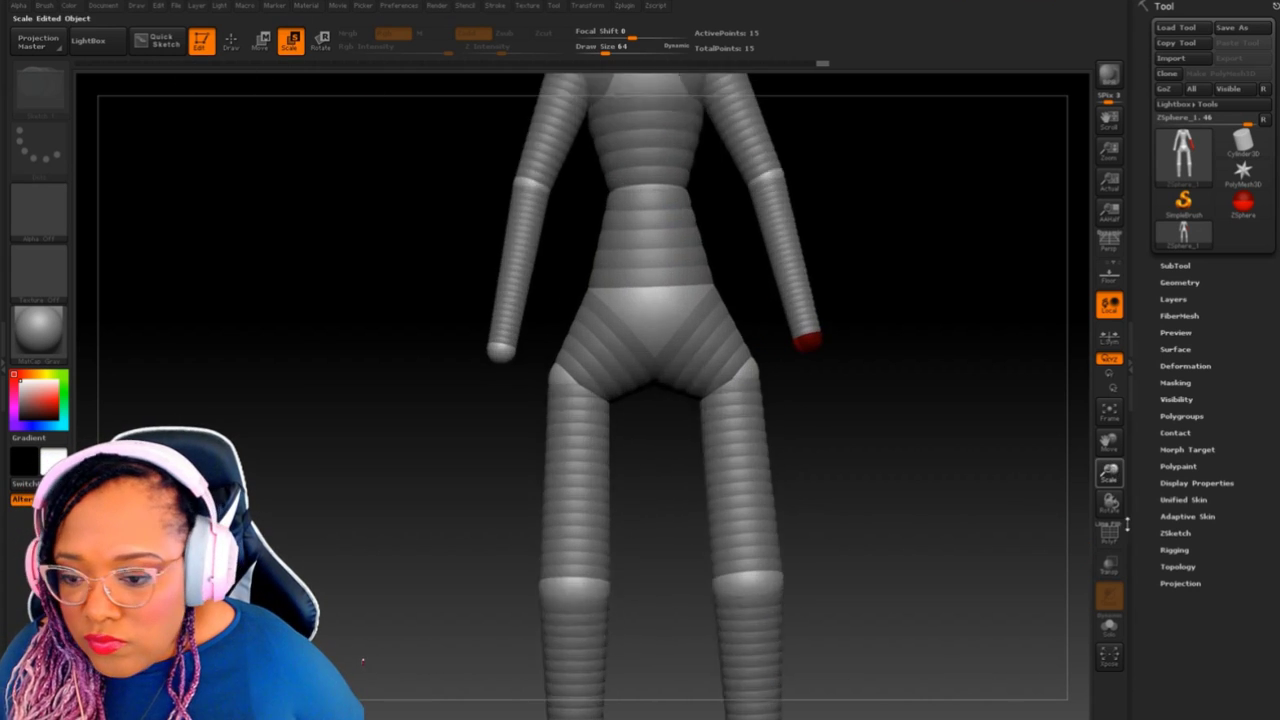
scroll(830, 360, "up", 5)
Step: Add larger mirrored hand spheres at the wrists and delete a stray sphere from the hand
key("q")
left_click_drag(829, 390, 840, 397)
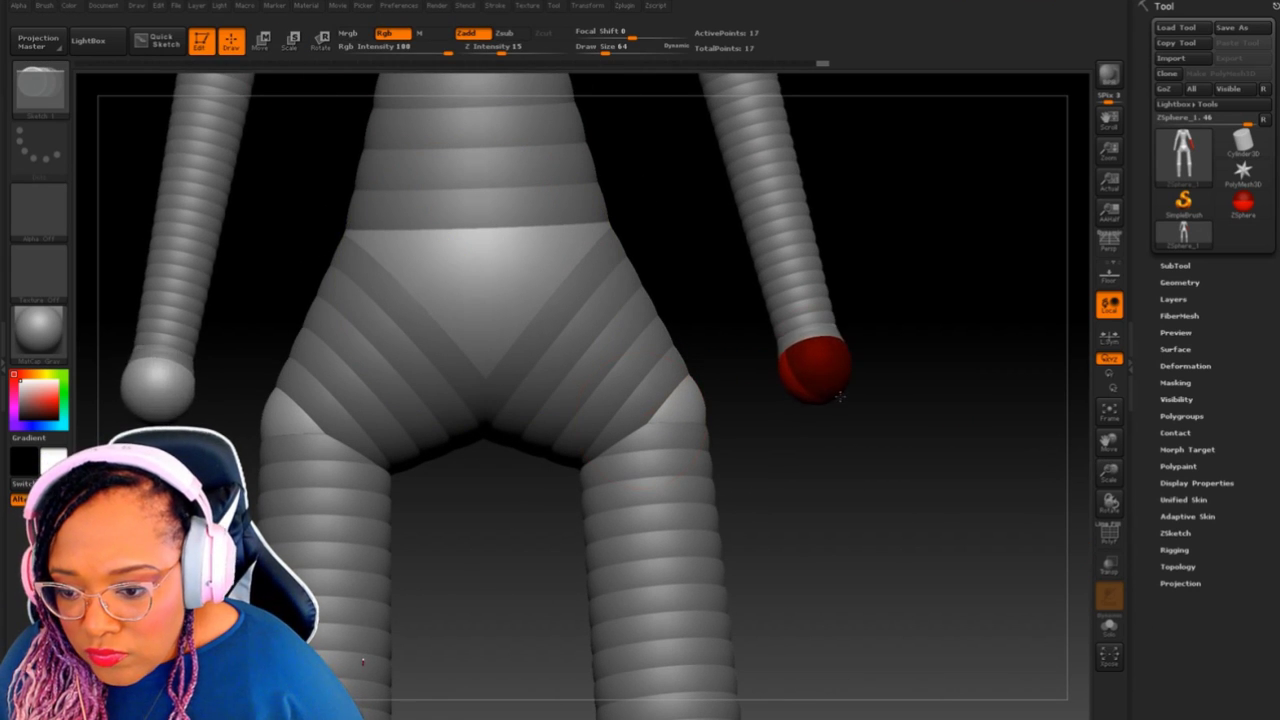
scroll(818, 368, "up", 3)
scroll(825, 400, "up", 2)
left_click_drag(905, 440, 872, 424)
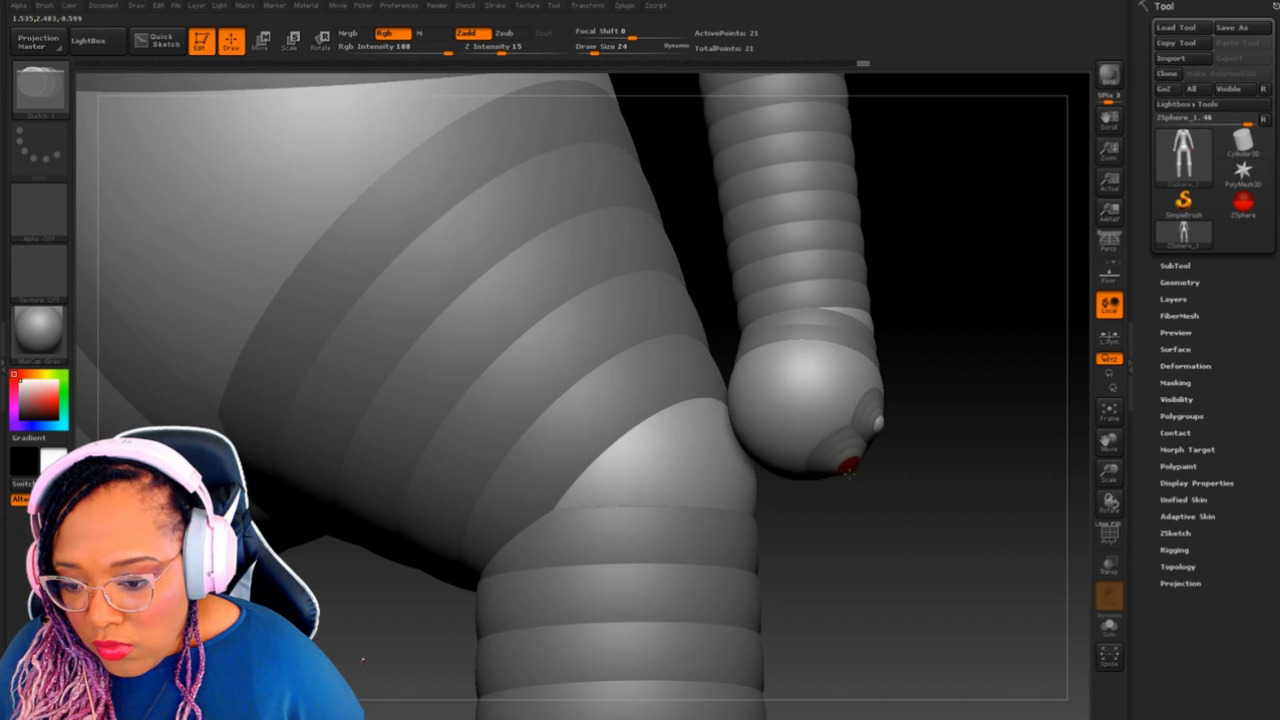
left_click_drag(786, 482, 772, 462)
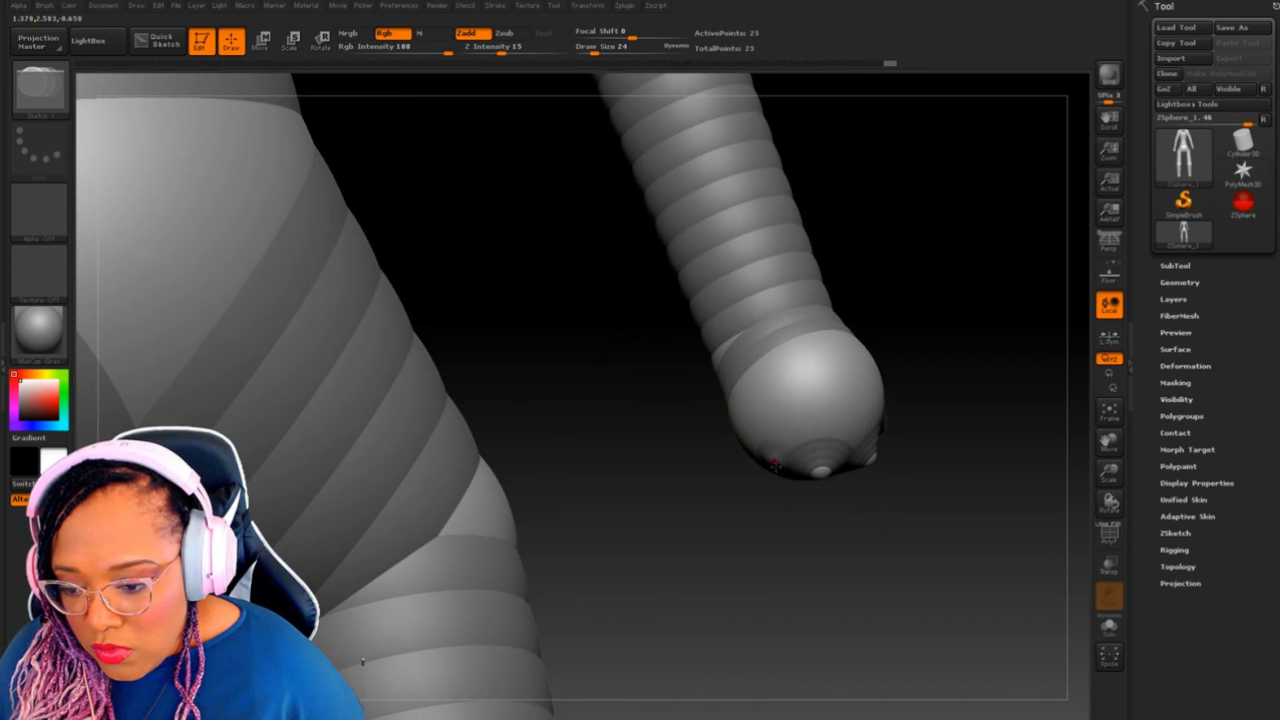
left_click(727, 426, "alt")
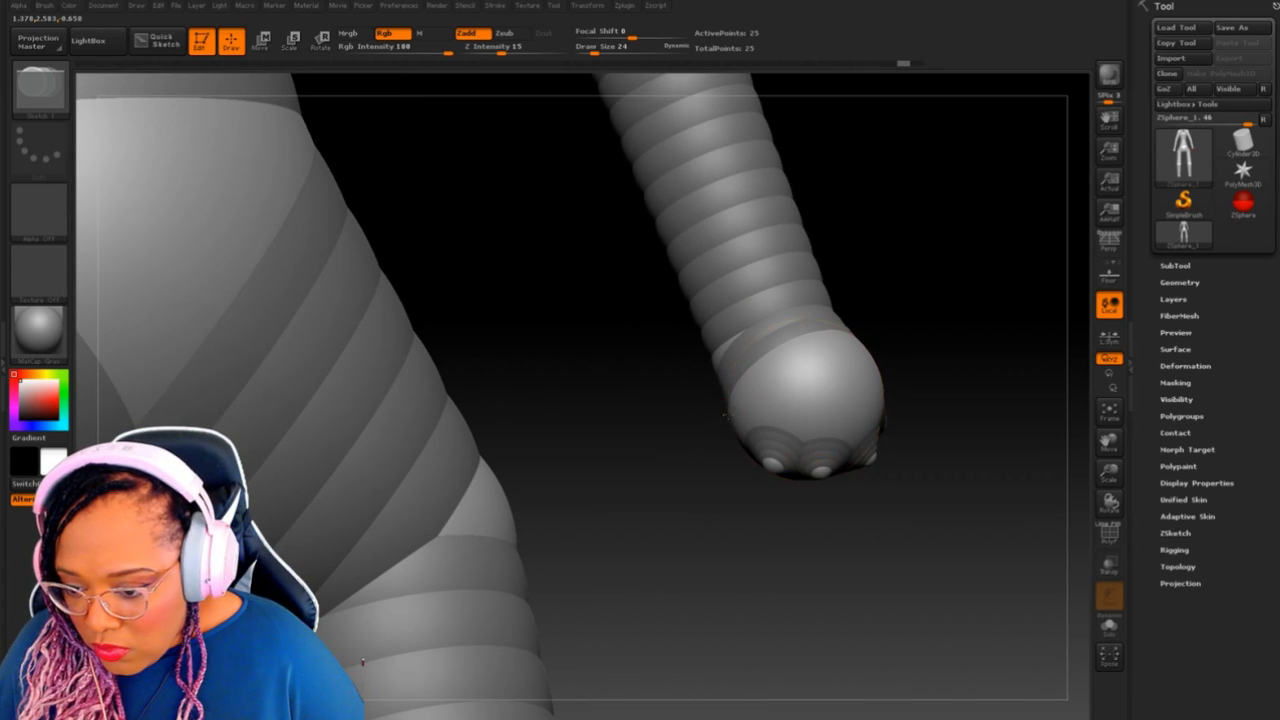
left_click_drag(720, 414, 895, 432)
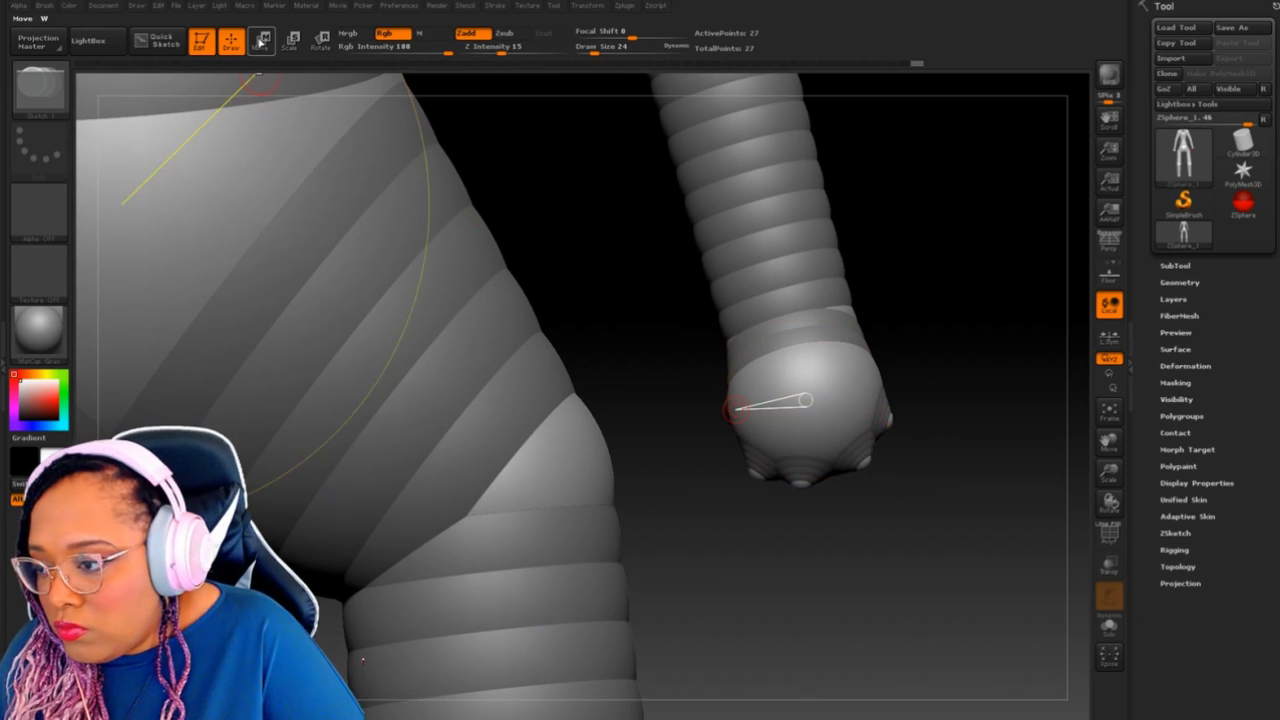
Step: Pull the first long finger out from the side of the hand sphere
key("w")
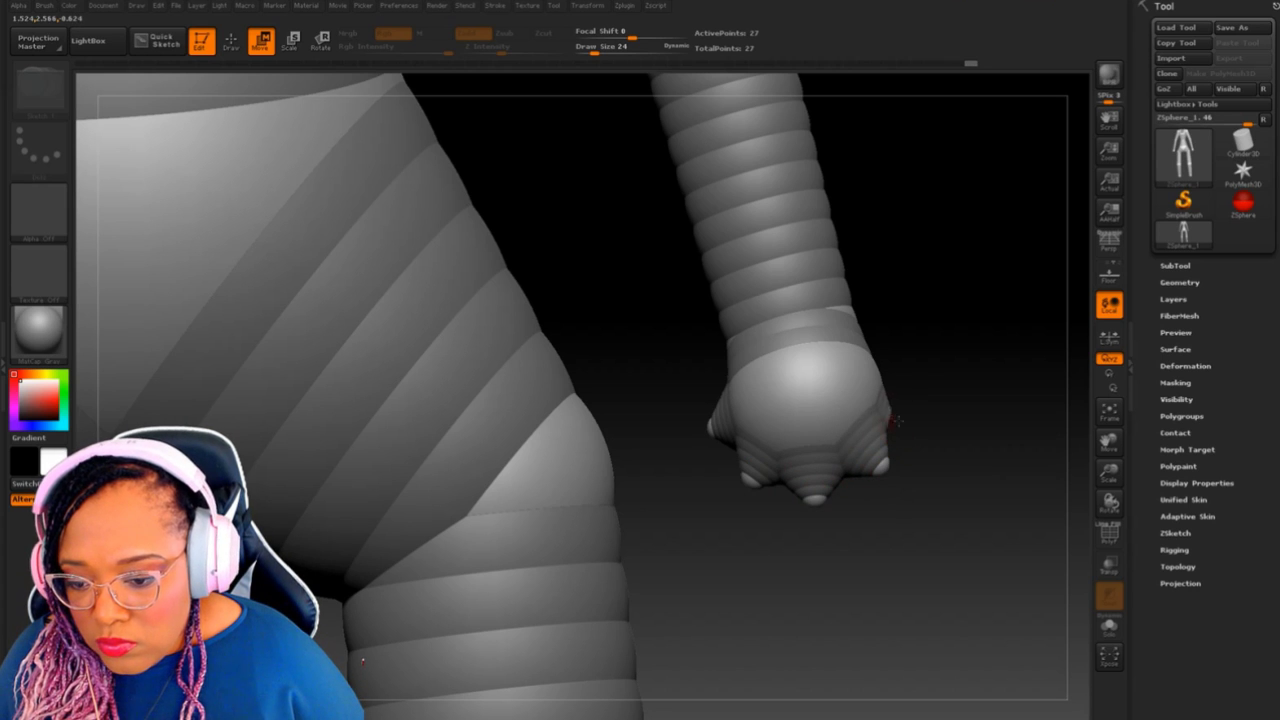
key("q")
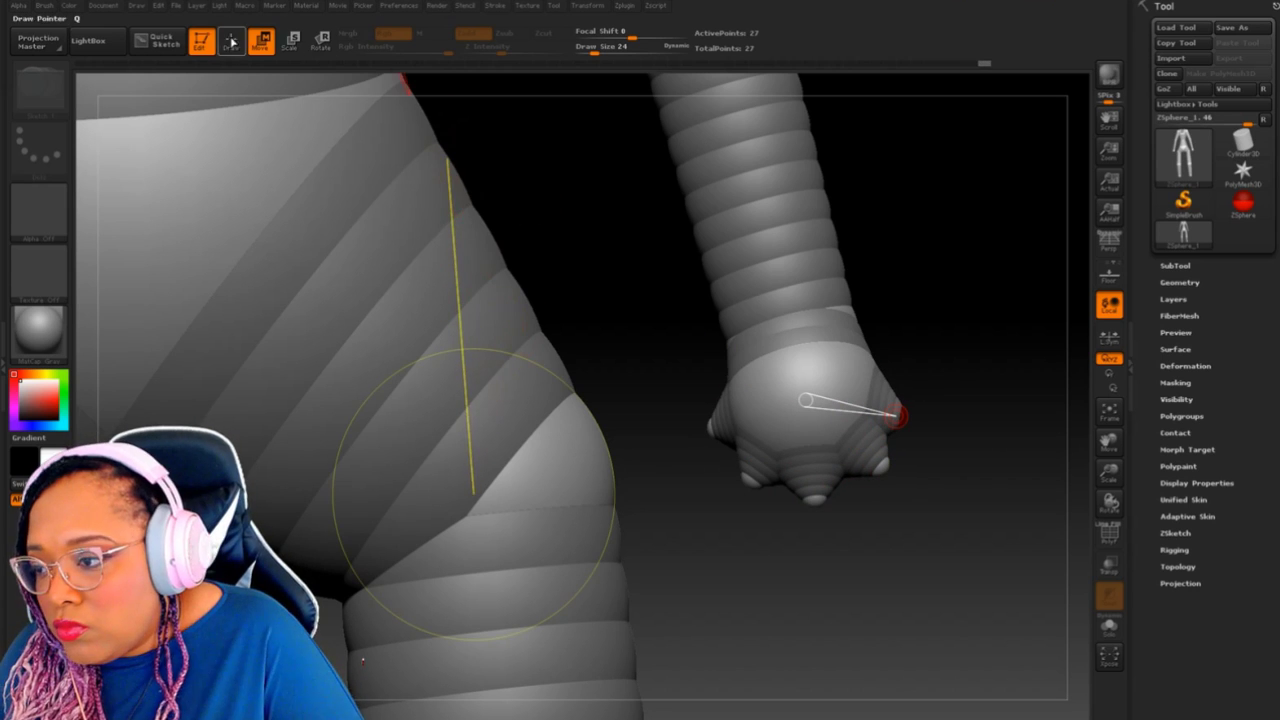
left_click_drag(903, 415, 939, 450)
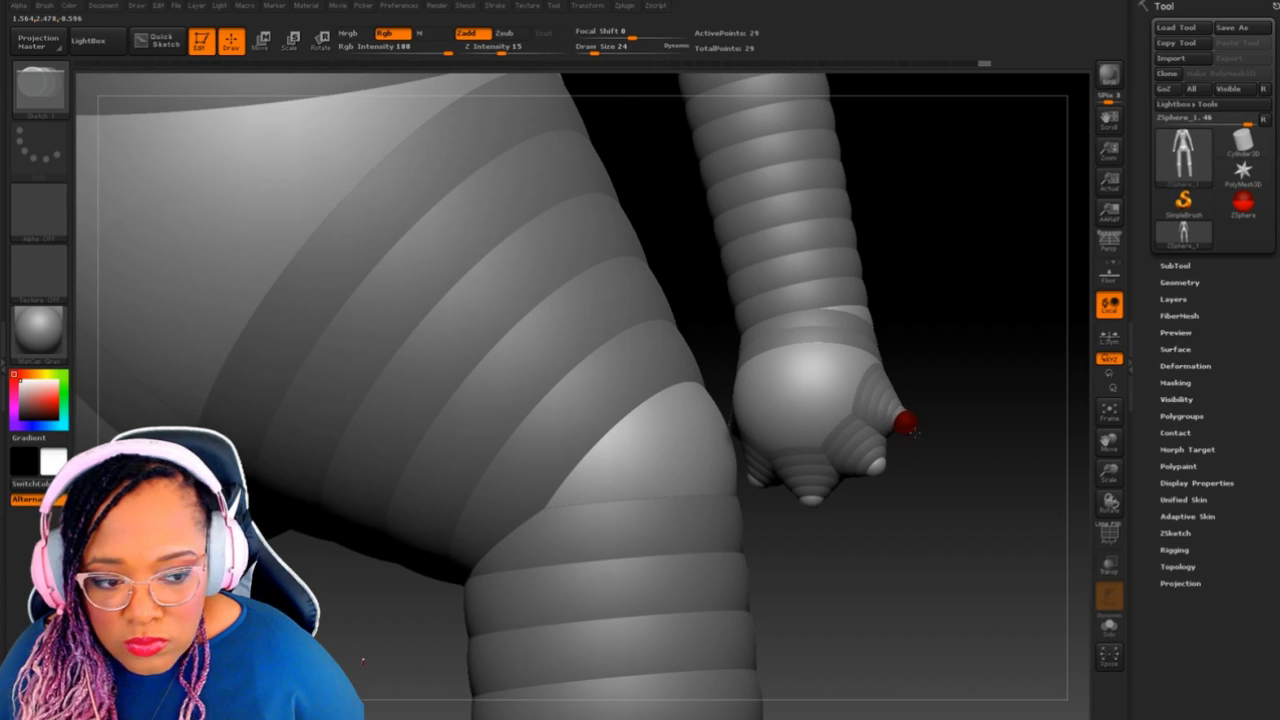
key("w")
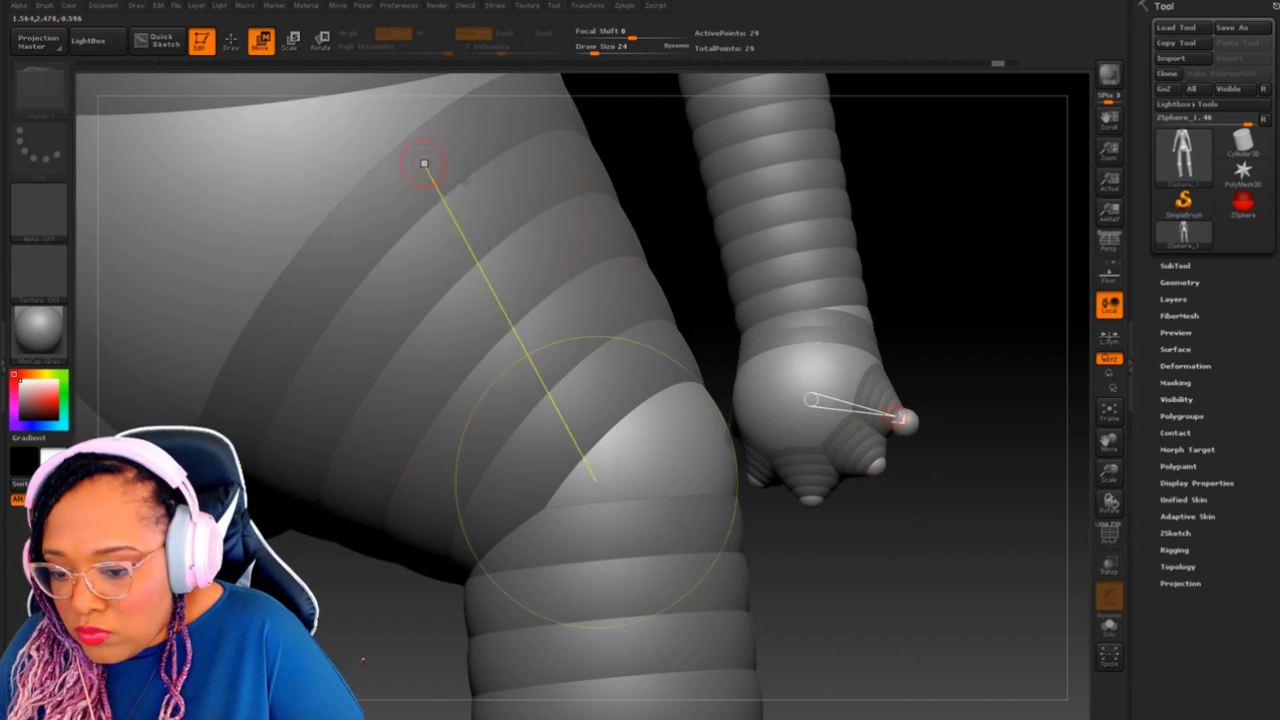
left_click_drag(903, 418, 930, 510)
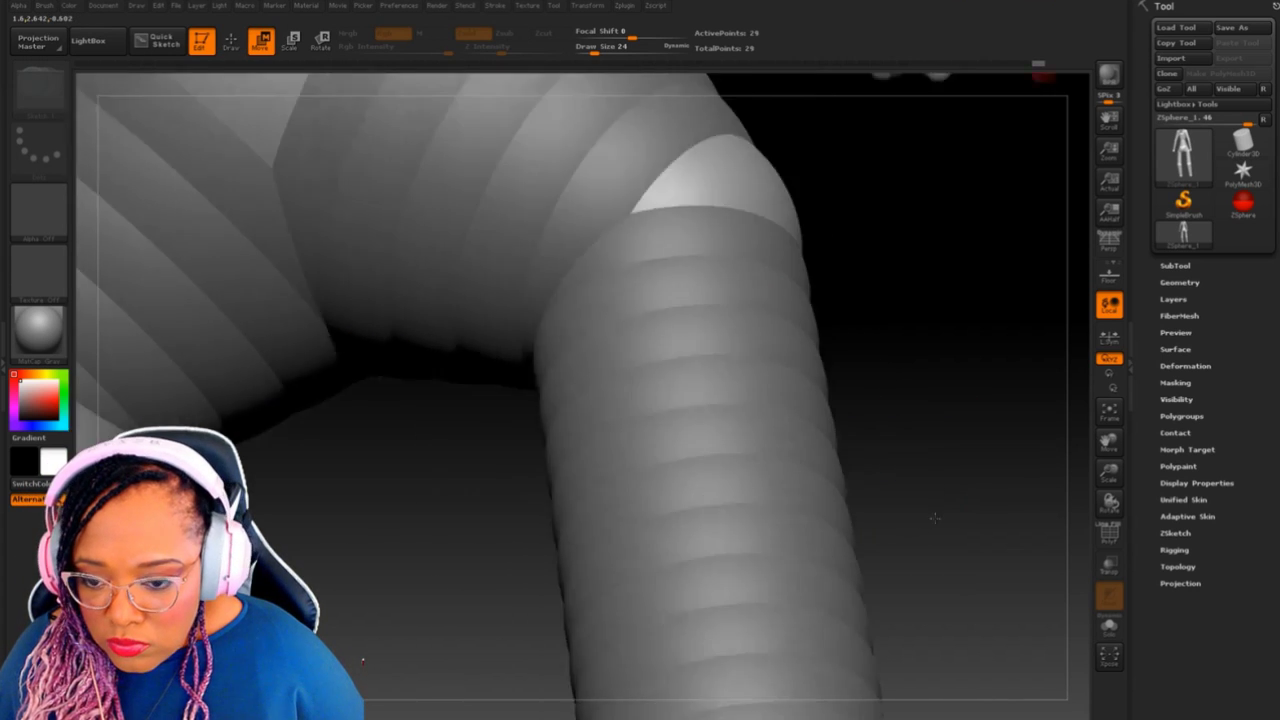
key("f")
mouse_move(1110, 472)
left_mouse_down()
mouse_move(1111, 487)
mouse_move(1110, 455)
left_mouse_up()
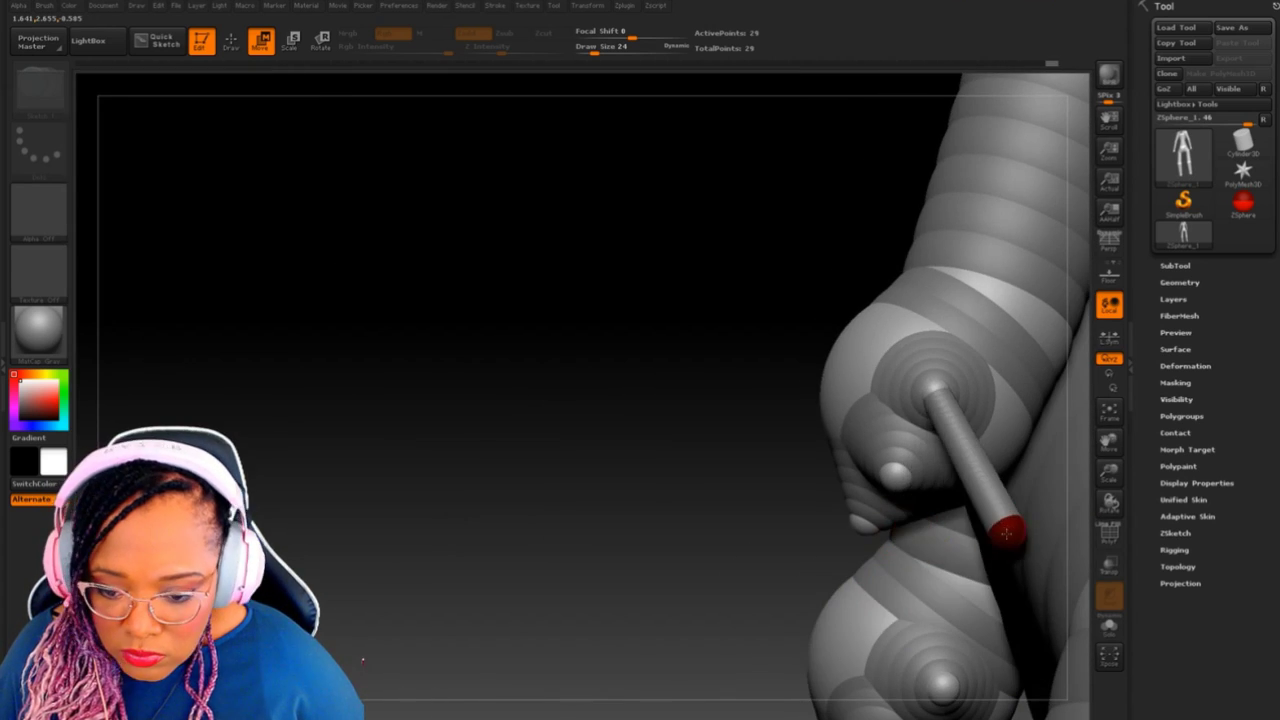
right_click_drag(1006, 533, 900, 520)
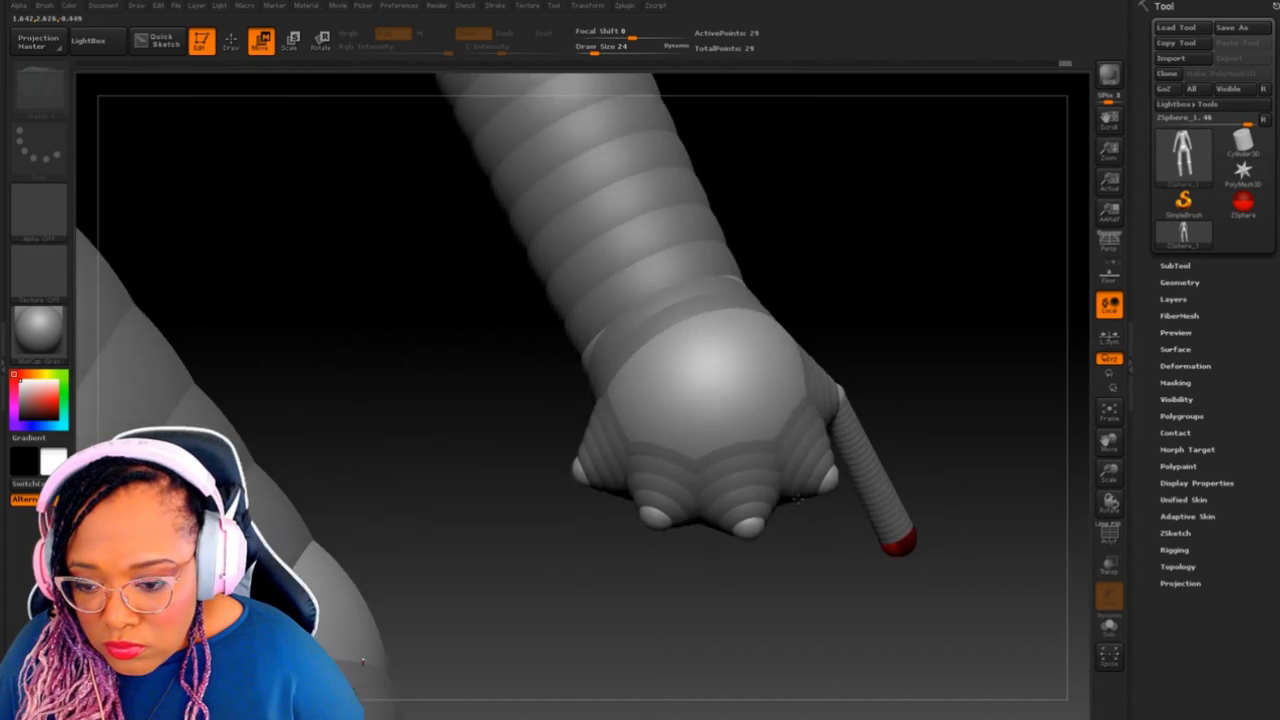
Step: Stretch a second finger out from the knuckle and adjust the length of both fingers
key("q")
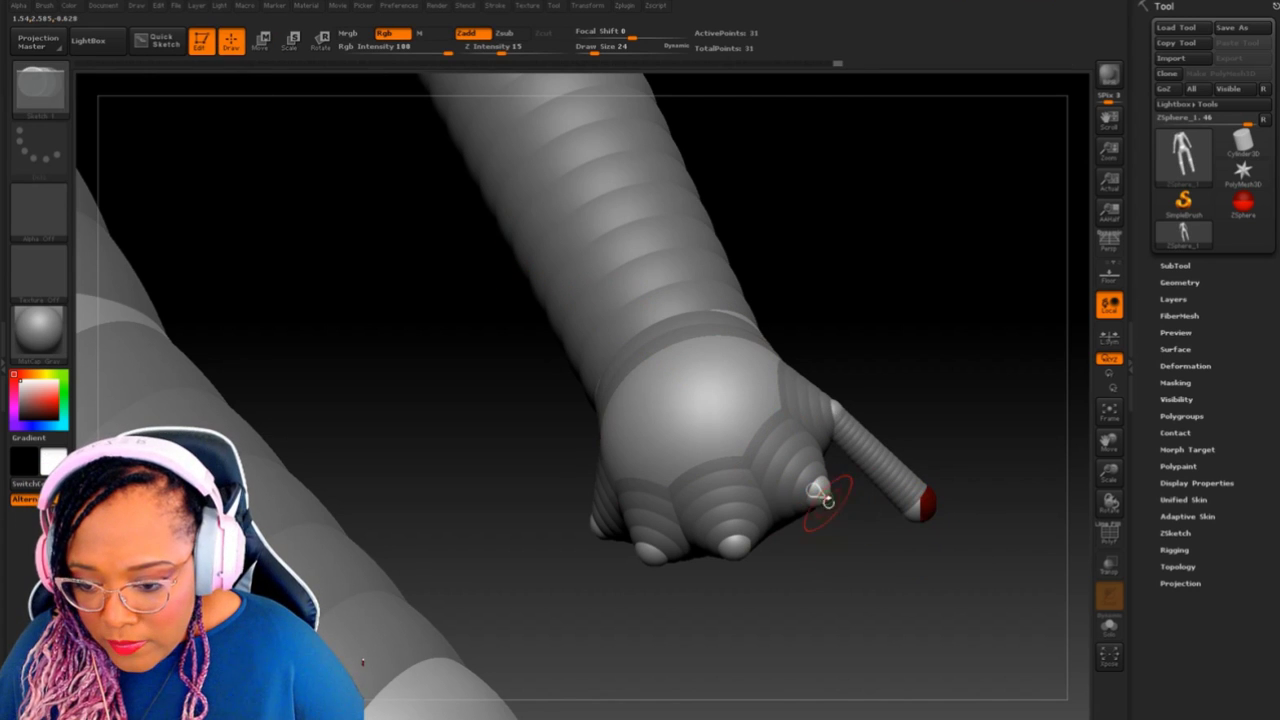
key("ctrl+z")
key("w")
mouse_move(826, 500)
left_mouse_down()
mouse_move(893, 590)
mouse_move(880, 565)
left_mouse_up()
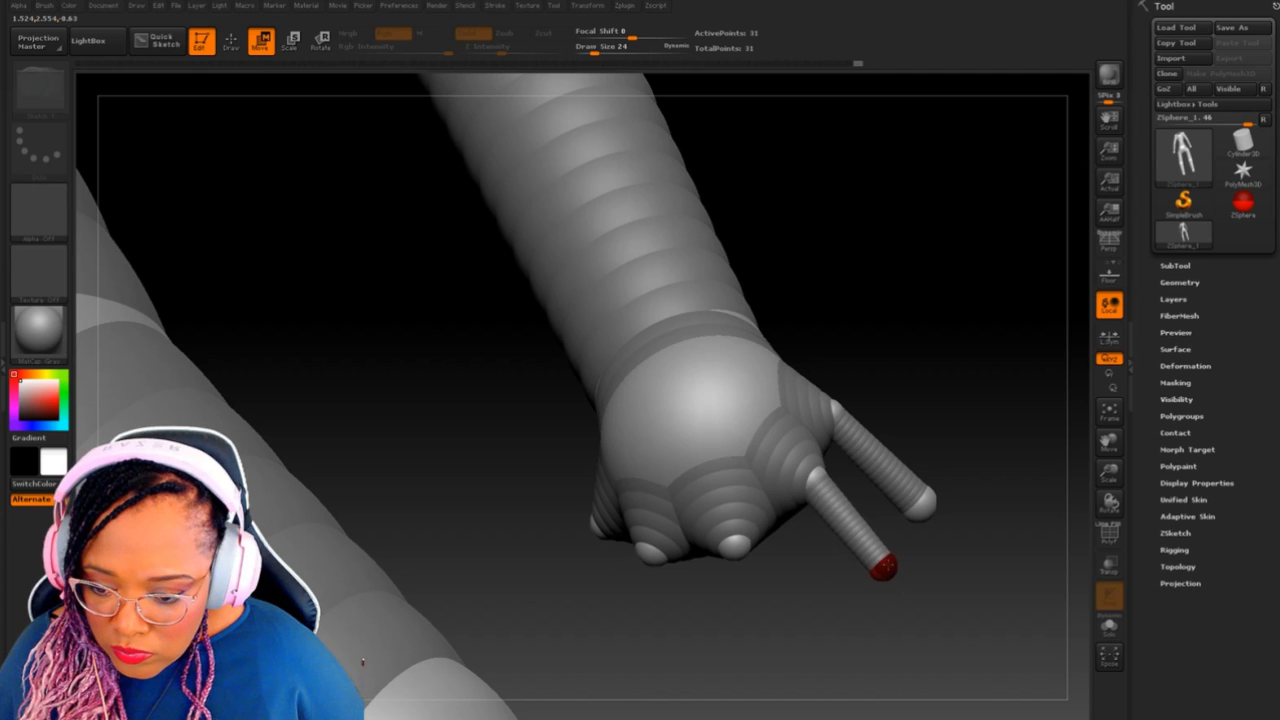
left_click_drag(930, 505, 898, 472)
left_click(294, 40)
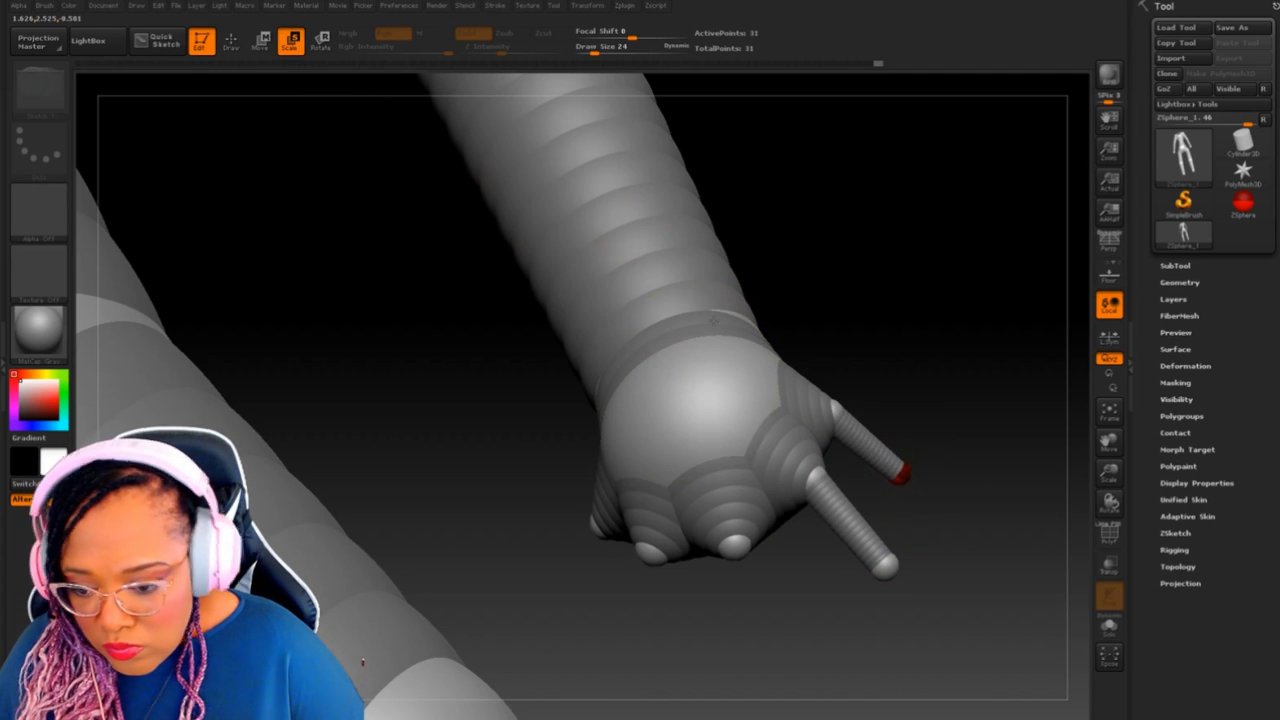
Step: Add a knuckle sphere and pull it out into a third finger
key("q")
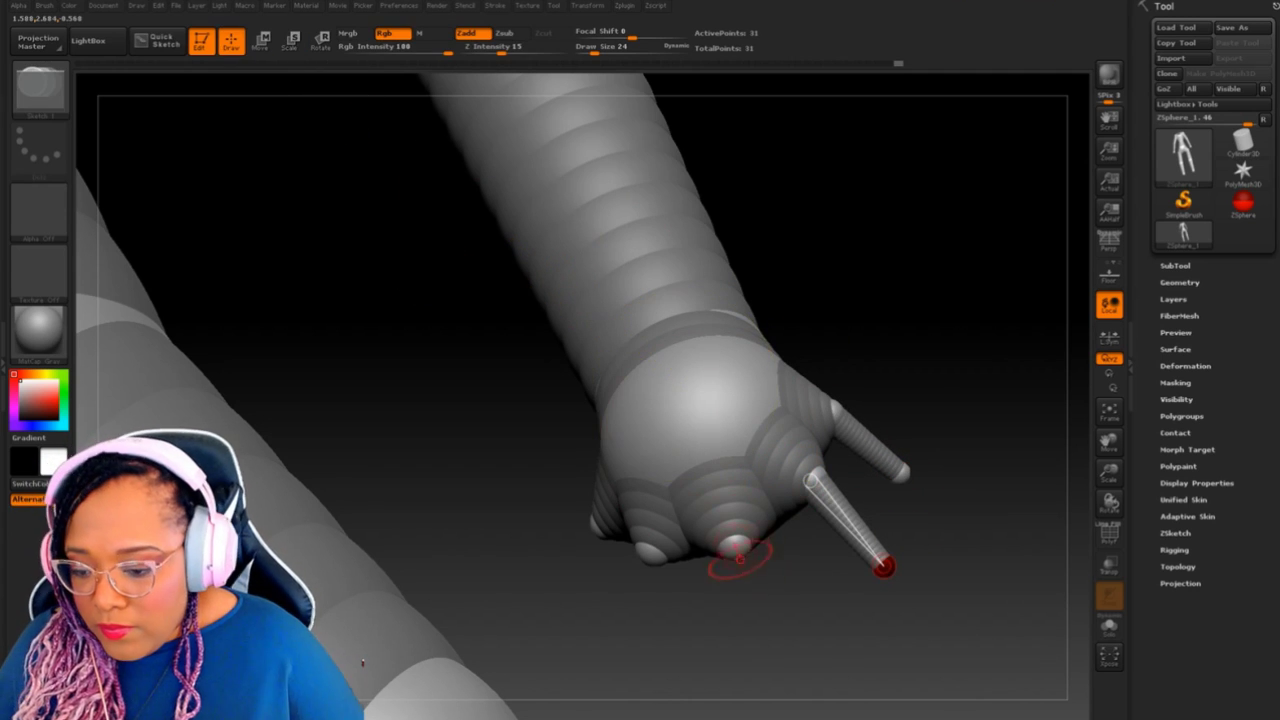
left_click(737, 551)
left_click(260, 40)
left_click_drag(737, 553, 815, 648)
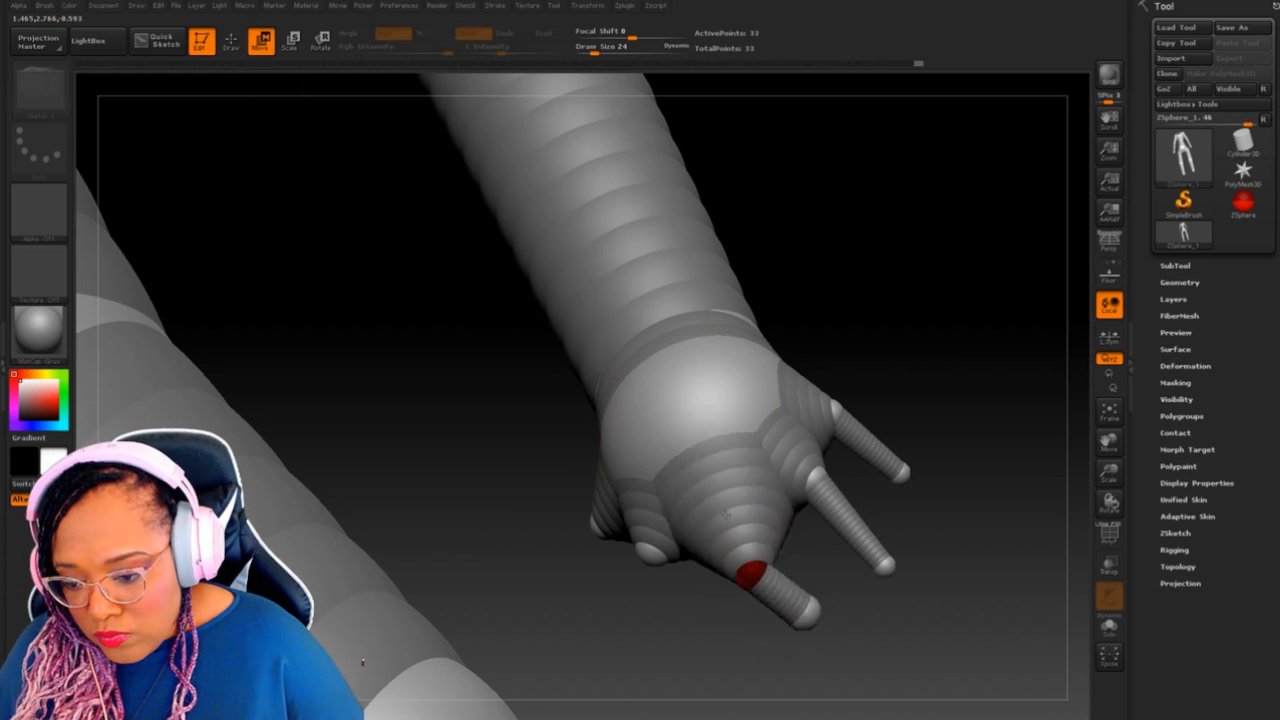
mouse_move(362, 661)
left_mouse_down()
mouse_move(300, 661)
mouse_move(362, 661)
mouse_move(700, 560)
left_mouse_up()
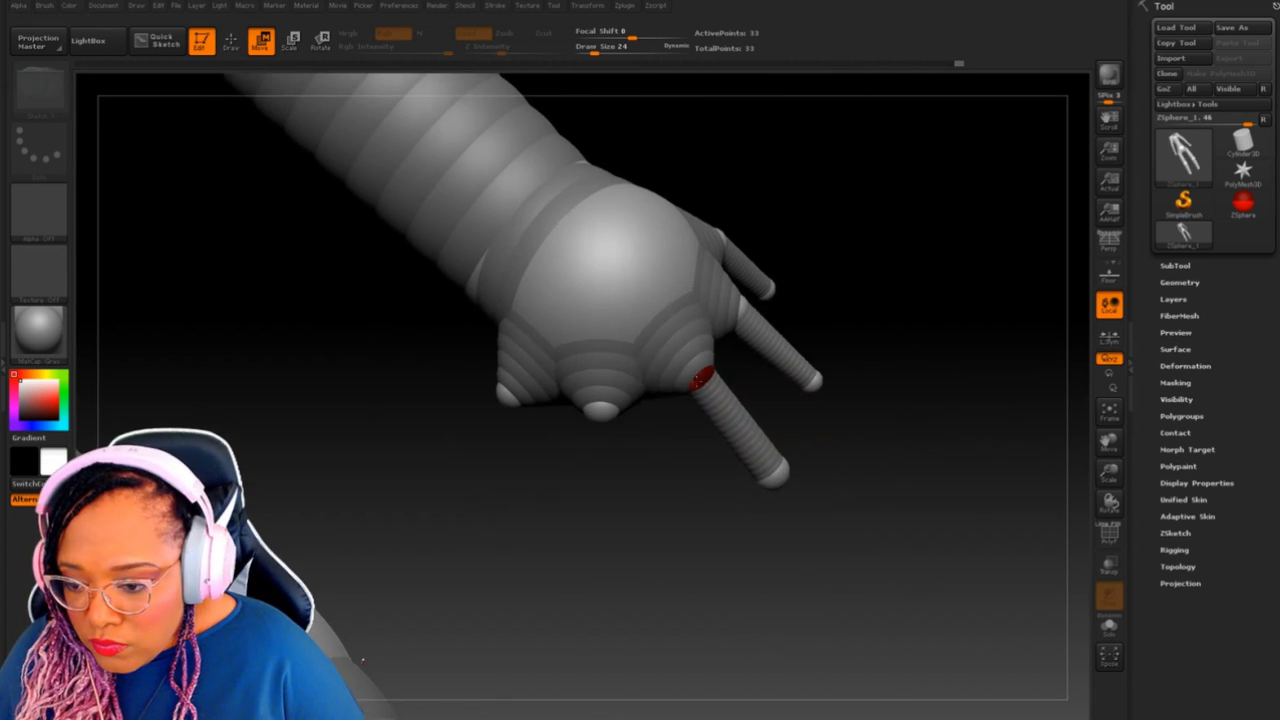
Step: Pull out a fourth finger, redoing the stretch at a shorter length
key("q")
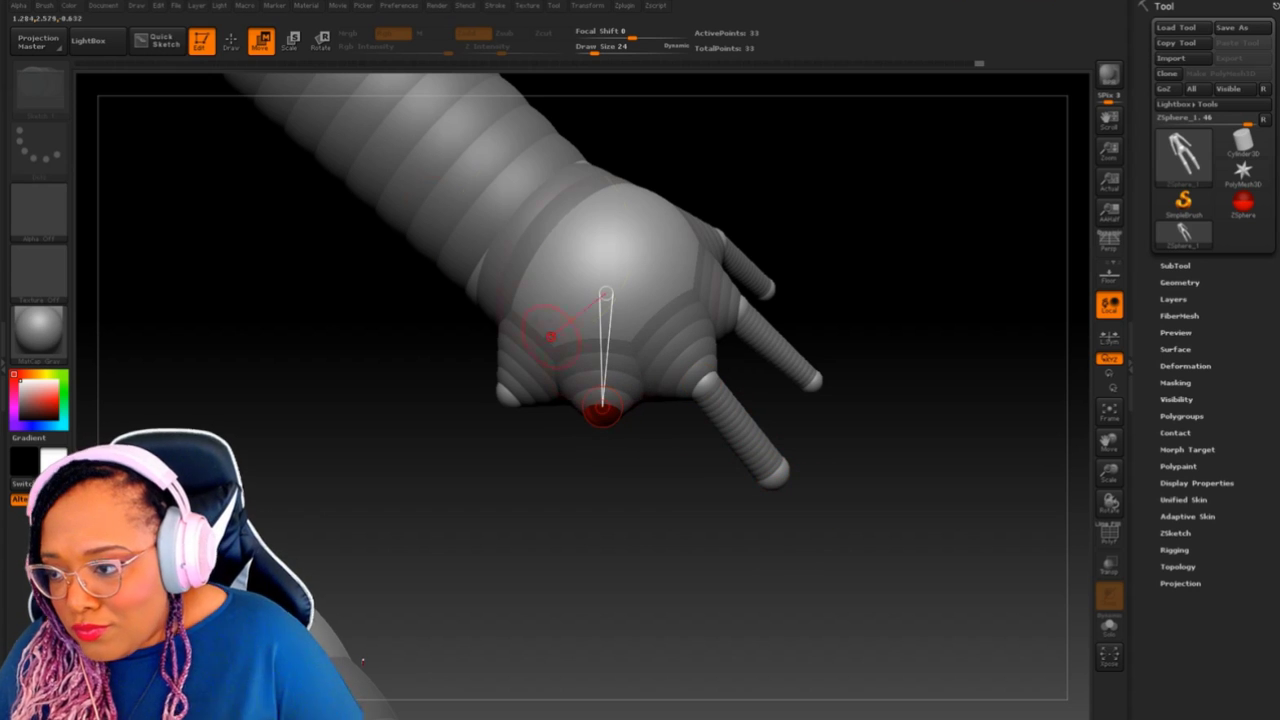
key("w")
left_click_drag(606, 426, 680, 532)
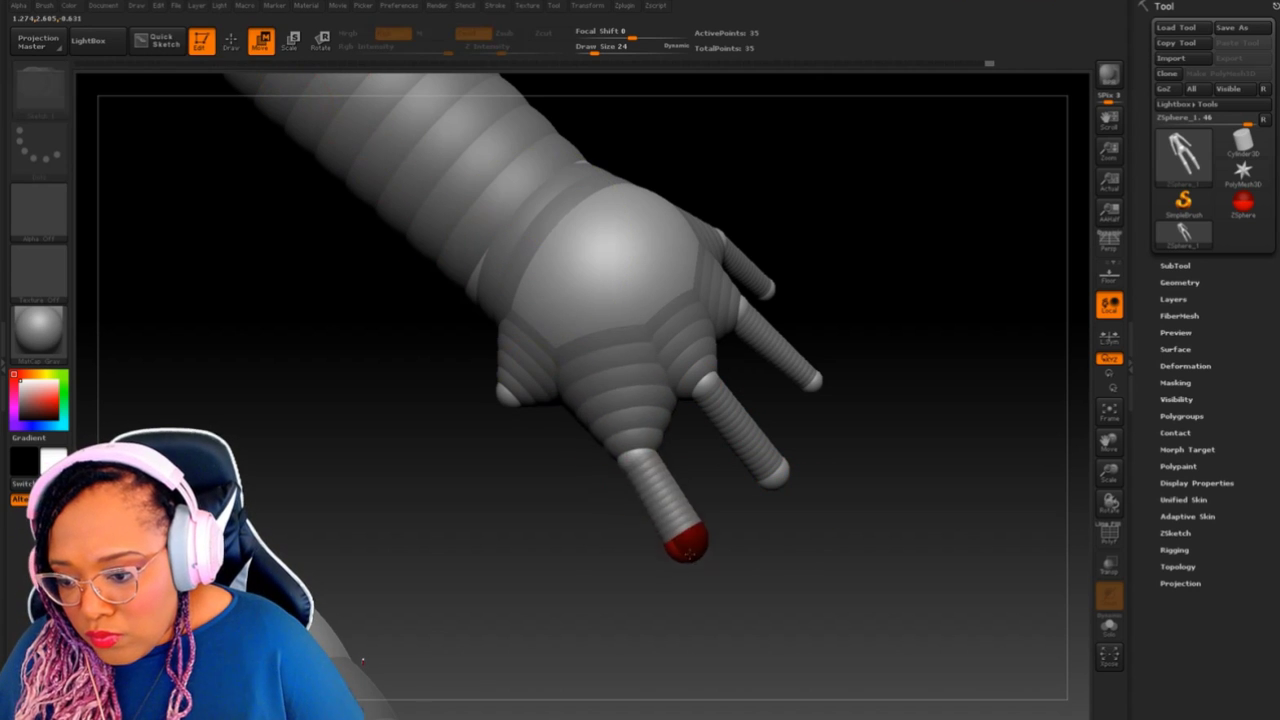
mouse_move(850, 600)
left_mouse_down()
mouse_move(700, 560)
mouse_move(851, 545)
left_mouse_up()
key("ctrl+z")
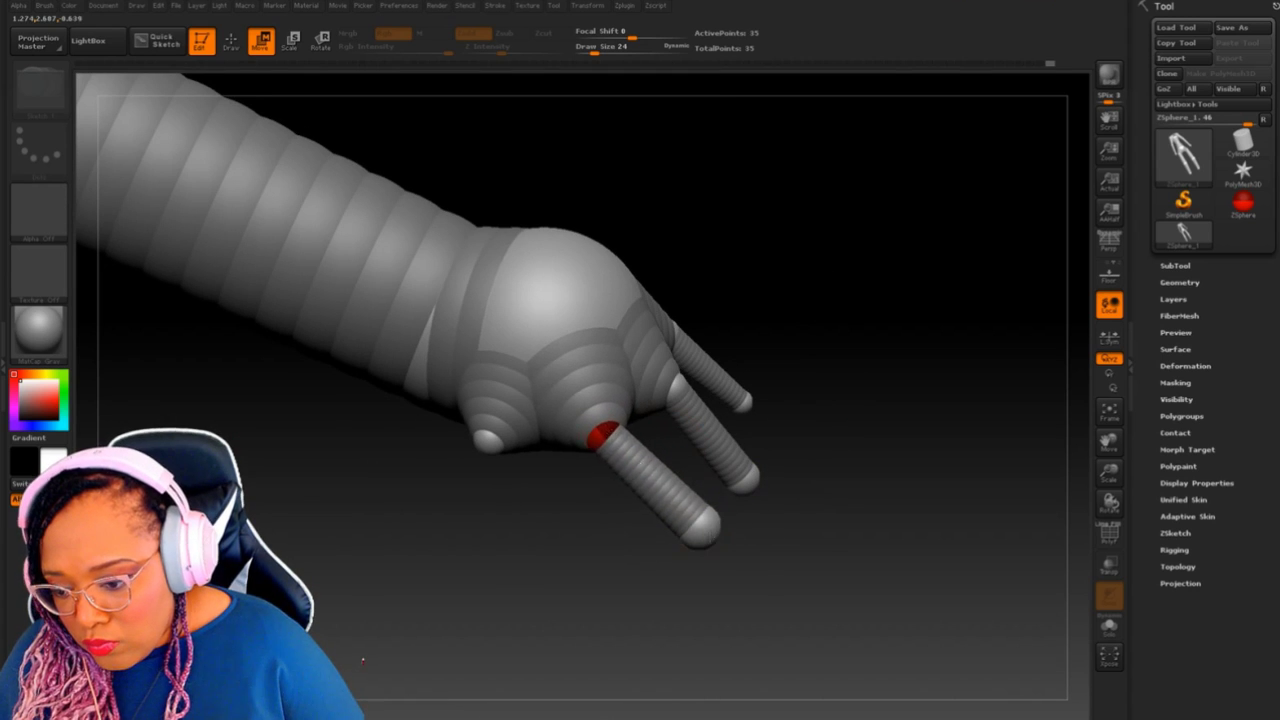
left_click_drag(596, 425, 645, 545)
key("e")
key("w")
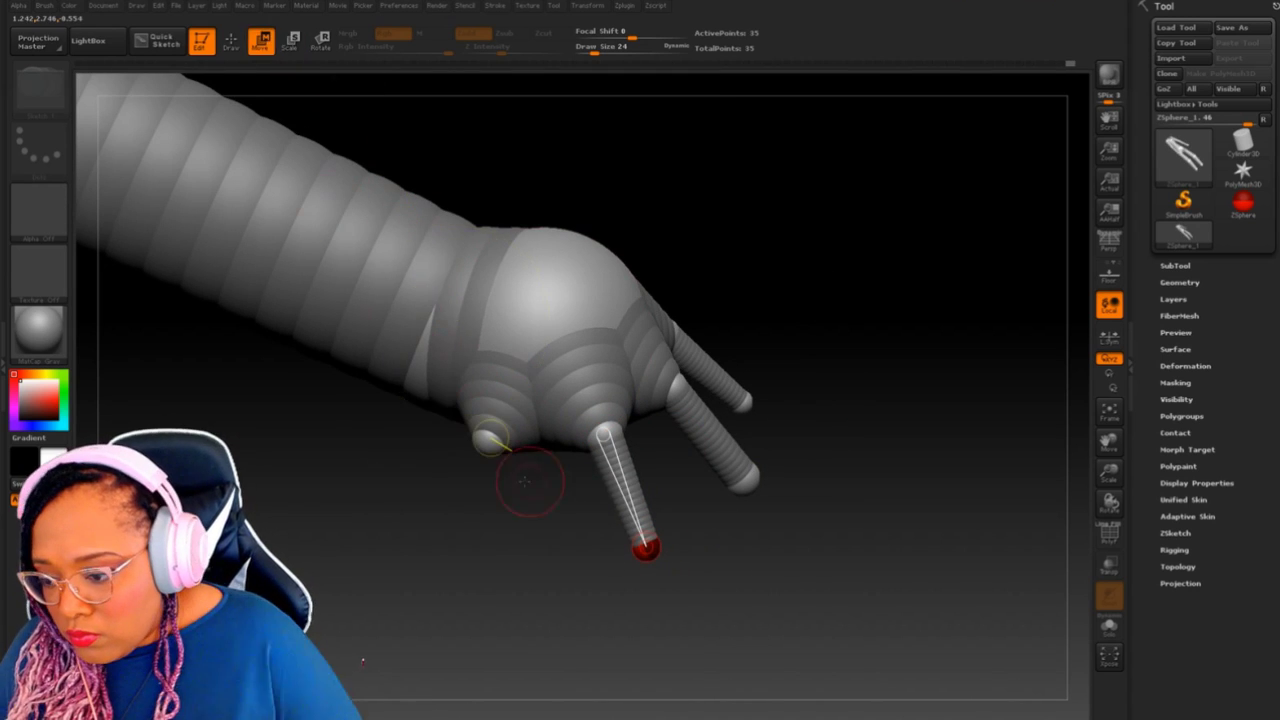
Step: Pull a fifth finger out from the hand
key("q")
key("w")
left_click_drag(487, 455, 540, 605)
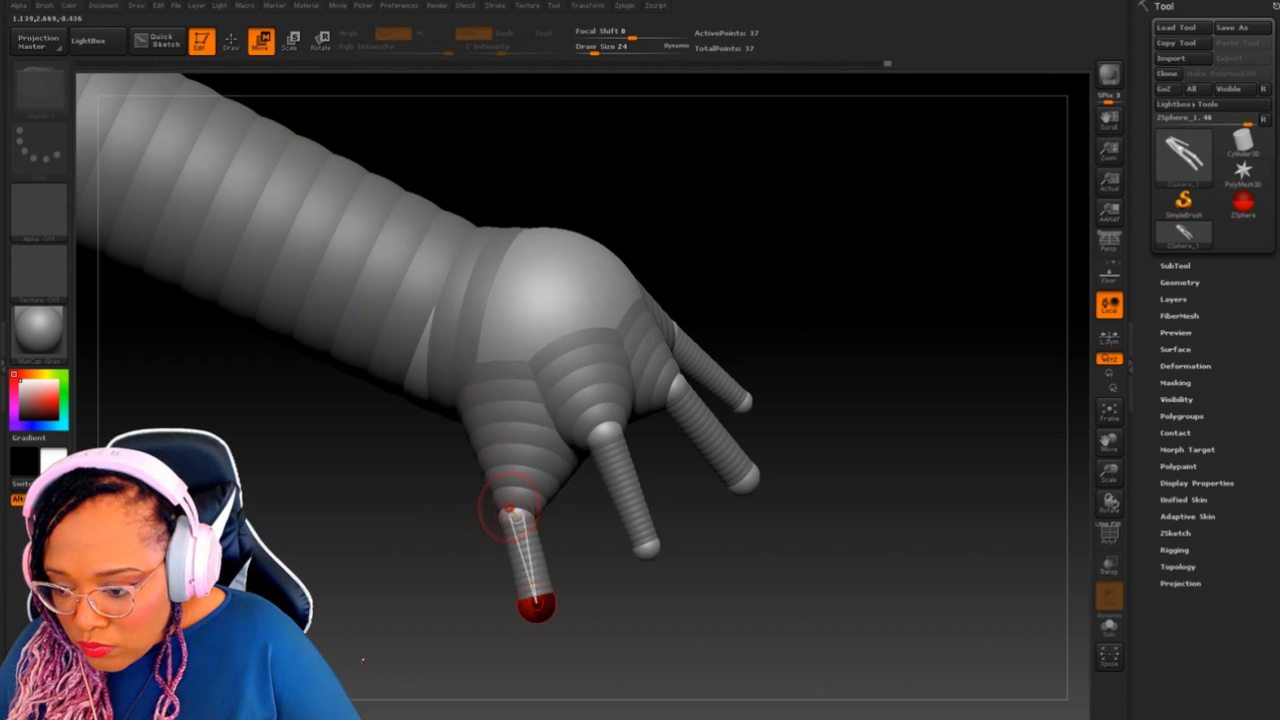
mouse_move(700, 610)
left_mouse_down()
mouse_move(775, 585)
mouse_move(560, 605)
mouse_move(508, 556)
left_mouse_up()
mouse_move(640, 620)
left_mouse_down()
mouse_move(820, 500)
mouse_move(780, 470)
left_mouse_up()
key("e")
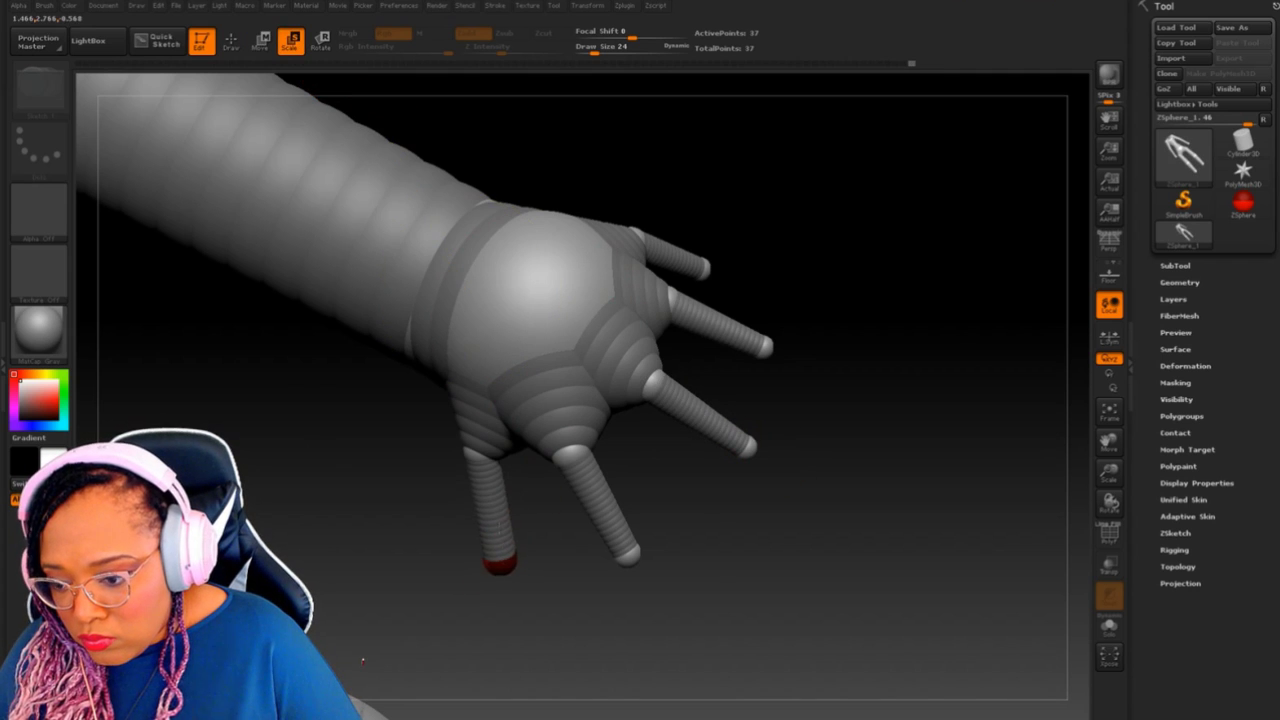
key("w")
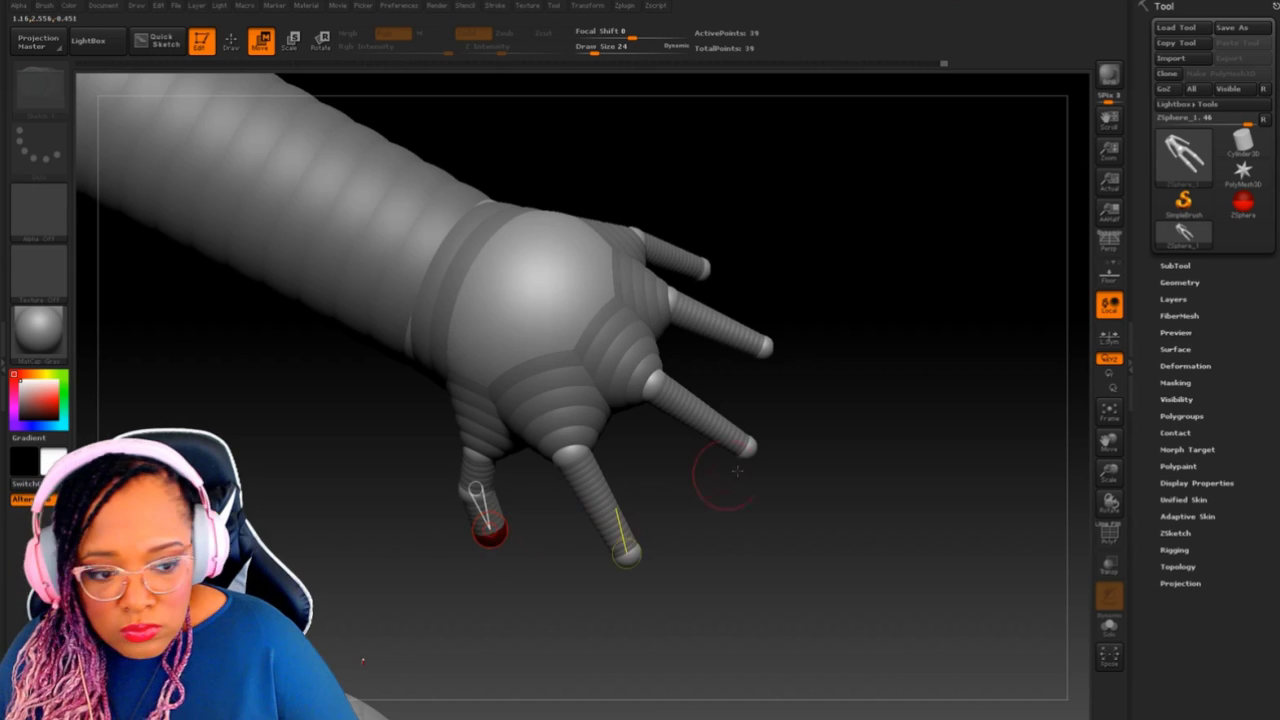
left_click_drag(650, 497, 600, 460)
Step: Add joint spheres midway along the fingers and zoom out to see the whole body
key("q")
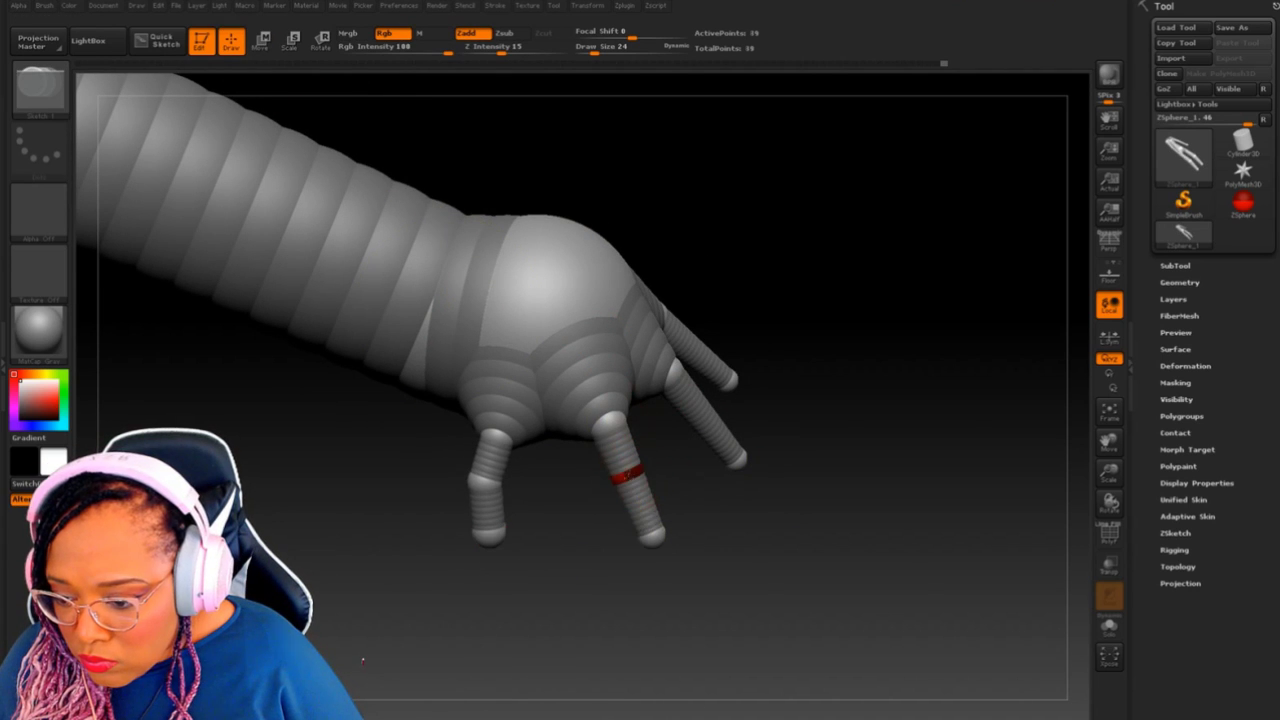
left_click_drag(702, 412, 720, 309)
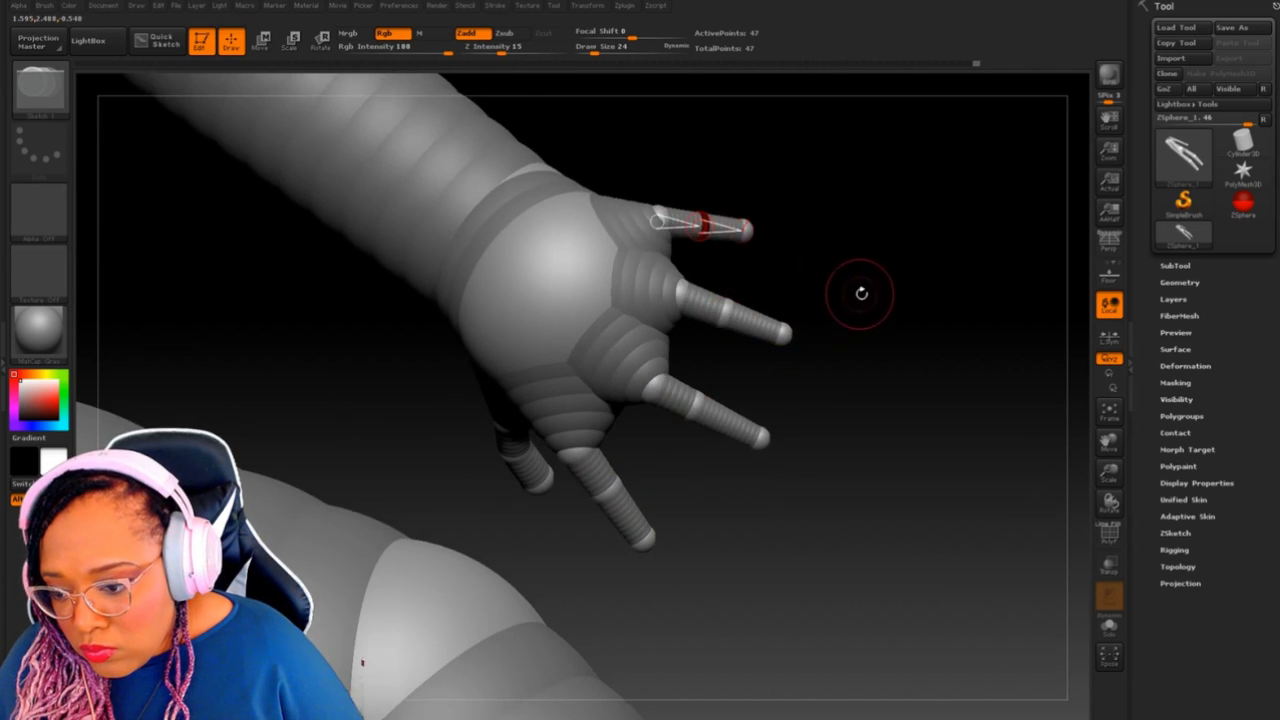
left_click_drag(851, 294, 600, 150)
key("w")
mouse_move(780, 466)
left_mouse_down()
mouse_move(893, 338)
mouse_move(866, 358)
left_mouse_up()
mouse_move(992, 353)
left_mouse_down()
mouse_move(971, 351)
mouse_move(870, 266)
mouse_move(808, 192)
left_mouse_up()
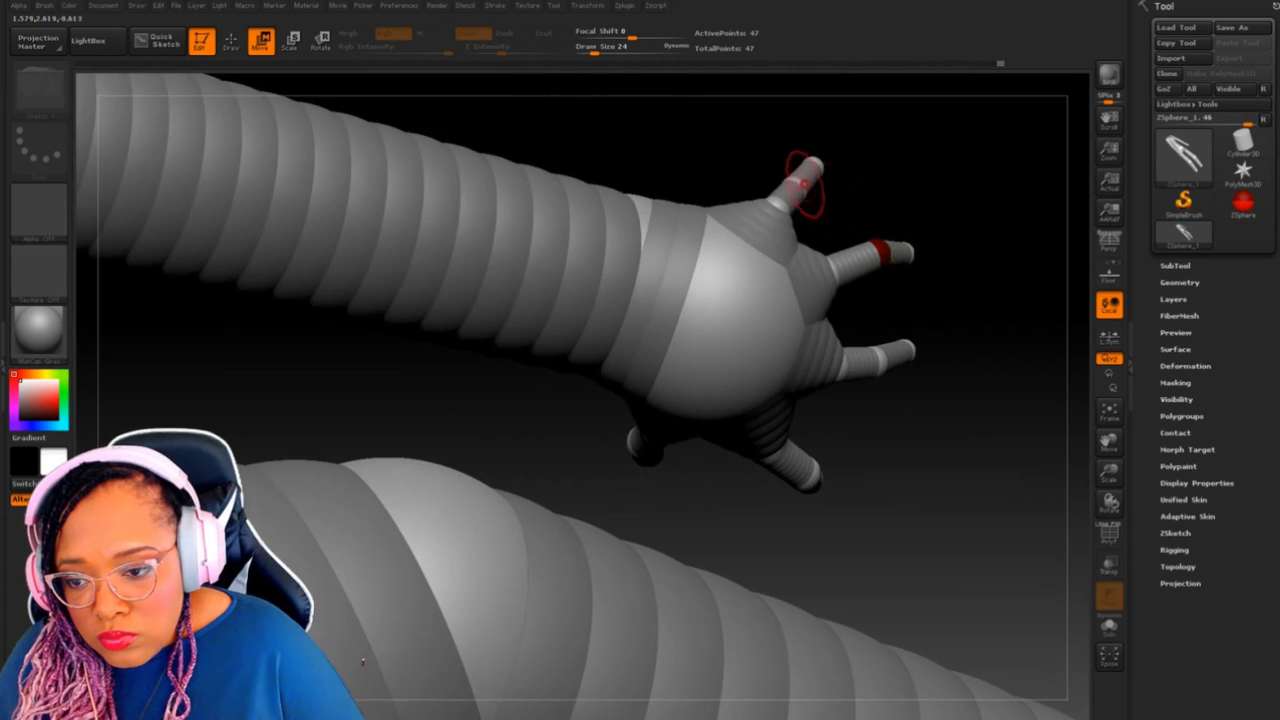
left_click_drag(870, 300, 814, 380)
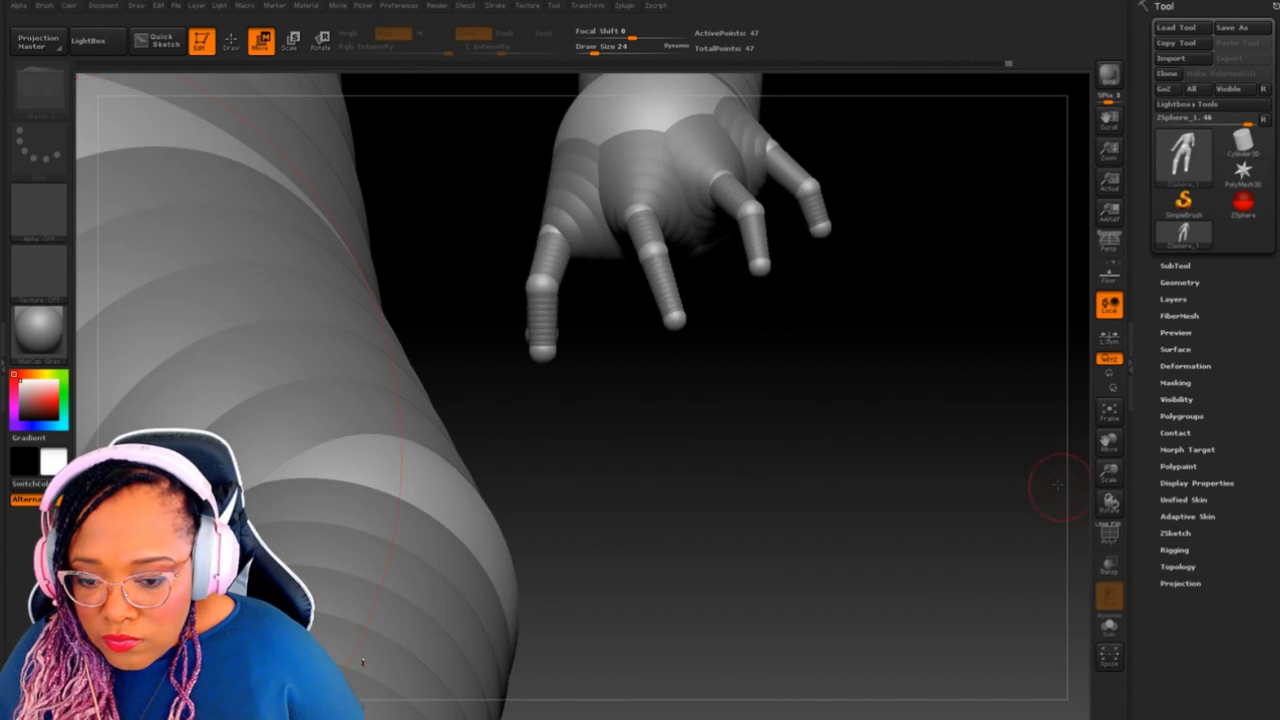
mouse_move(1109, 470)
left_mouse_down()
mouse_move(1027, 345)
mouse_move(1034, 417)
left_mouse_up()
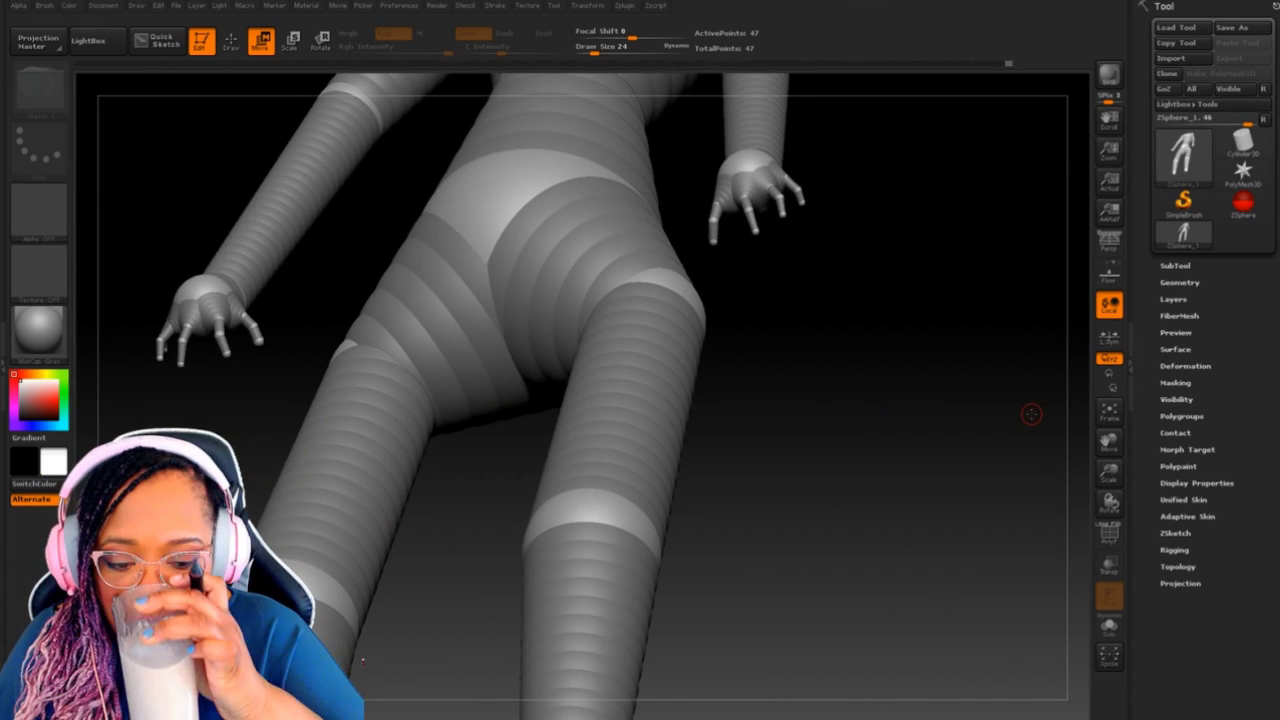
Step: Zoom in on the hand and add extra joint spheres to the fingers
mouse_move(1085, 527)
left_mouse_down()
mouse_move(1105, 595)
mouse_move(700, 400)
left_mouse_up()
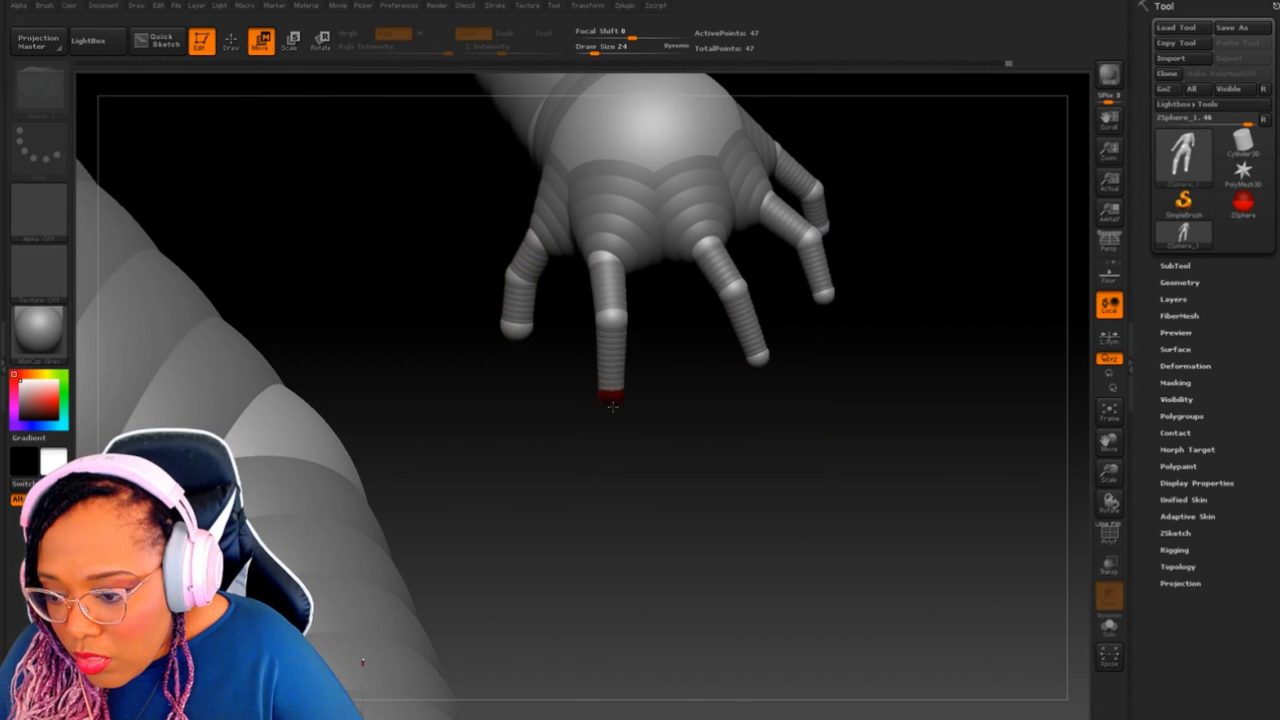
left_click_drag(832, 302, 868, 220)
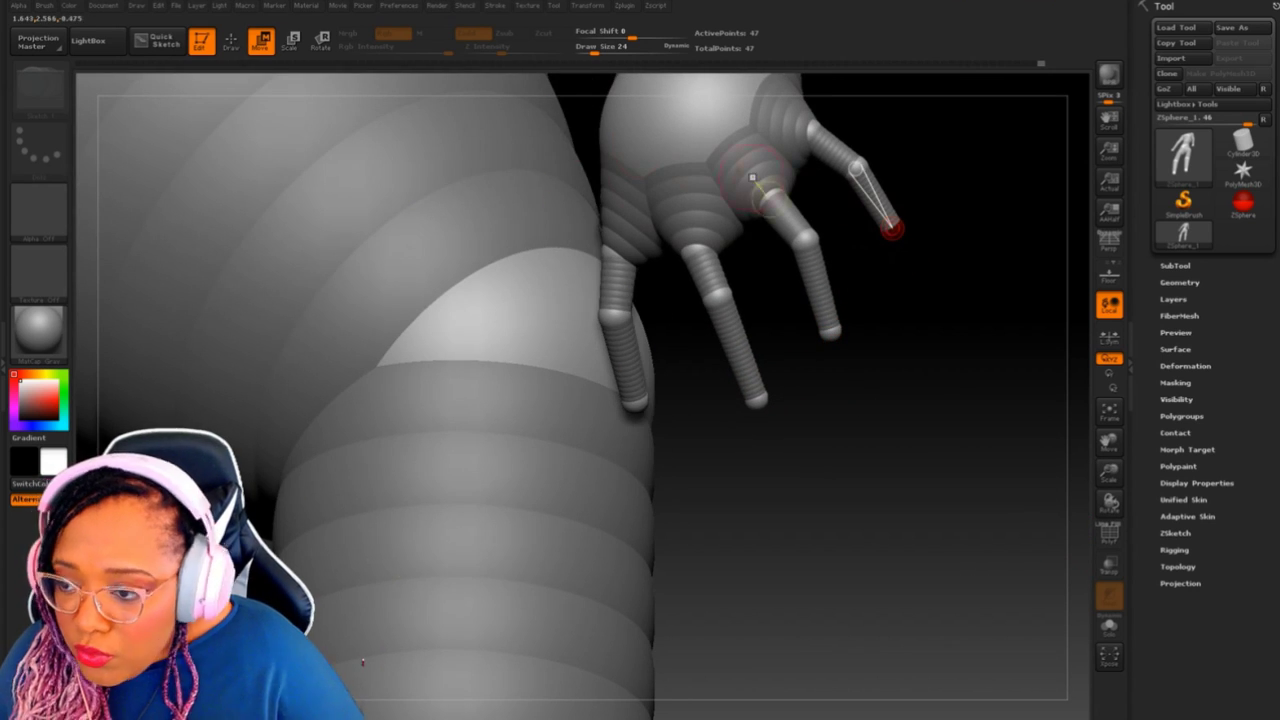
left_click(231, 40)
left_click_drag(560, 480, 689, 357)
mouse_move(819, 352)
left_mouse_down()
mouse_move(886, 286)
mouse_move(946, 186)
mouse_move(600, 420)
mouse_move(770, 462)
left_mouse_up()
Step: Move the arm and forearm spheres so both wrists let the hands hang at the sides
left_click(257, 42)
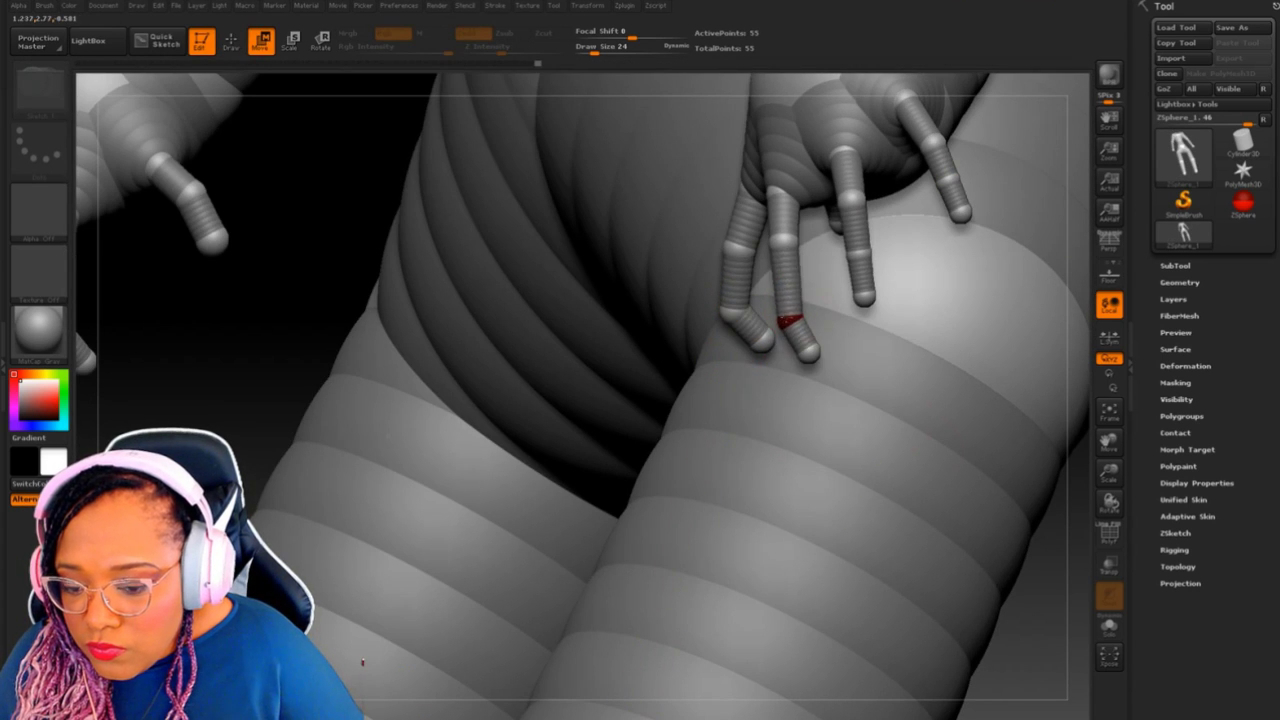
left_click_drag(1072, 480, 1070, 582)
left_click_drag(891, 521, 820, 380)
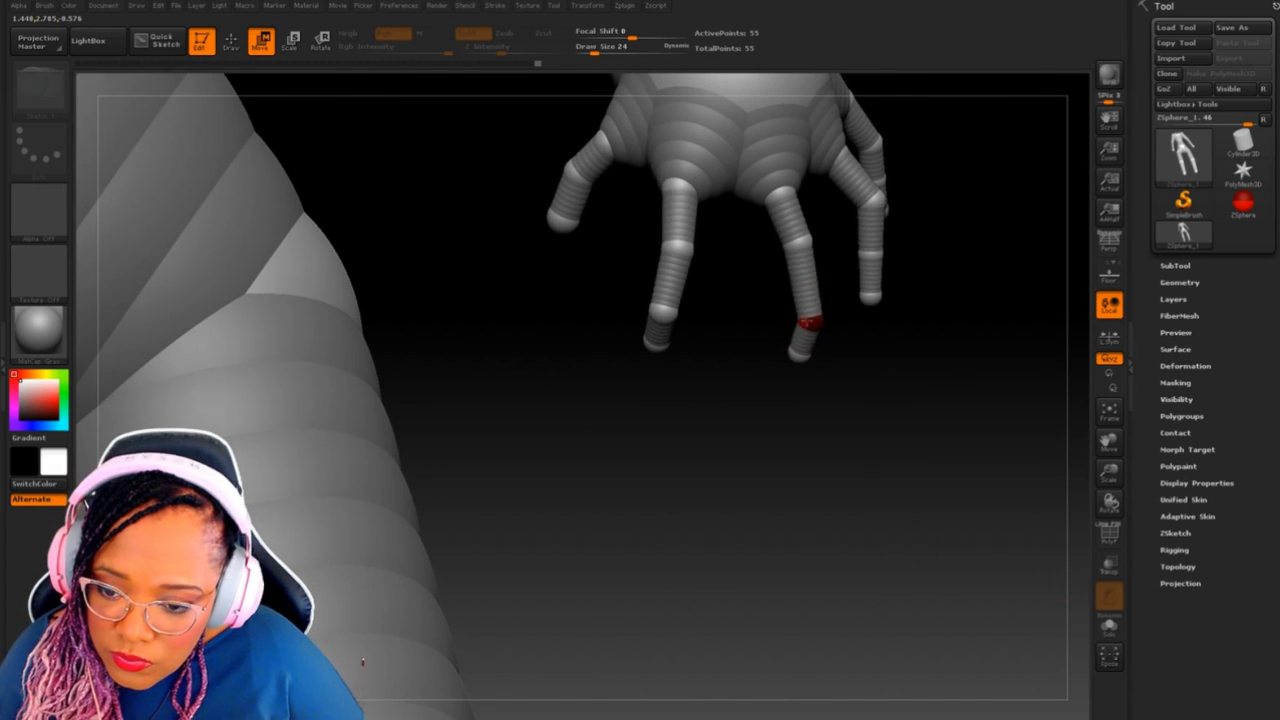
left_click_drag(900, 280, 922, 212)
key("ctrl+0")
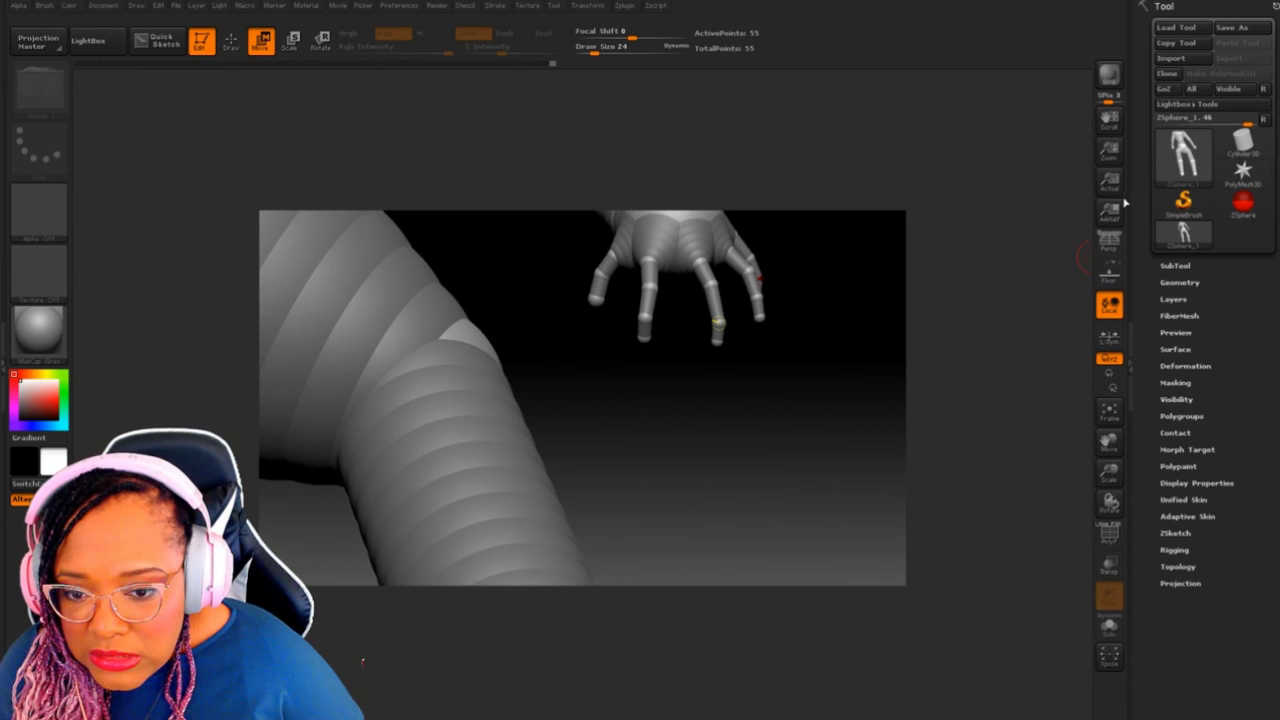
left_click(1110, 214)
mouse_move(1028, 277)
left_mouse_down()
mouse_move(960, 198)
mouse_move(1035, 268)
mouse_move(771, 271)
left_mouse_up()
left_click_drag(849, 294, 820, 320)
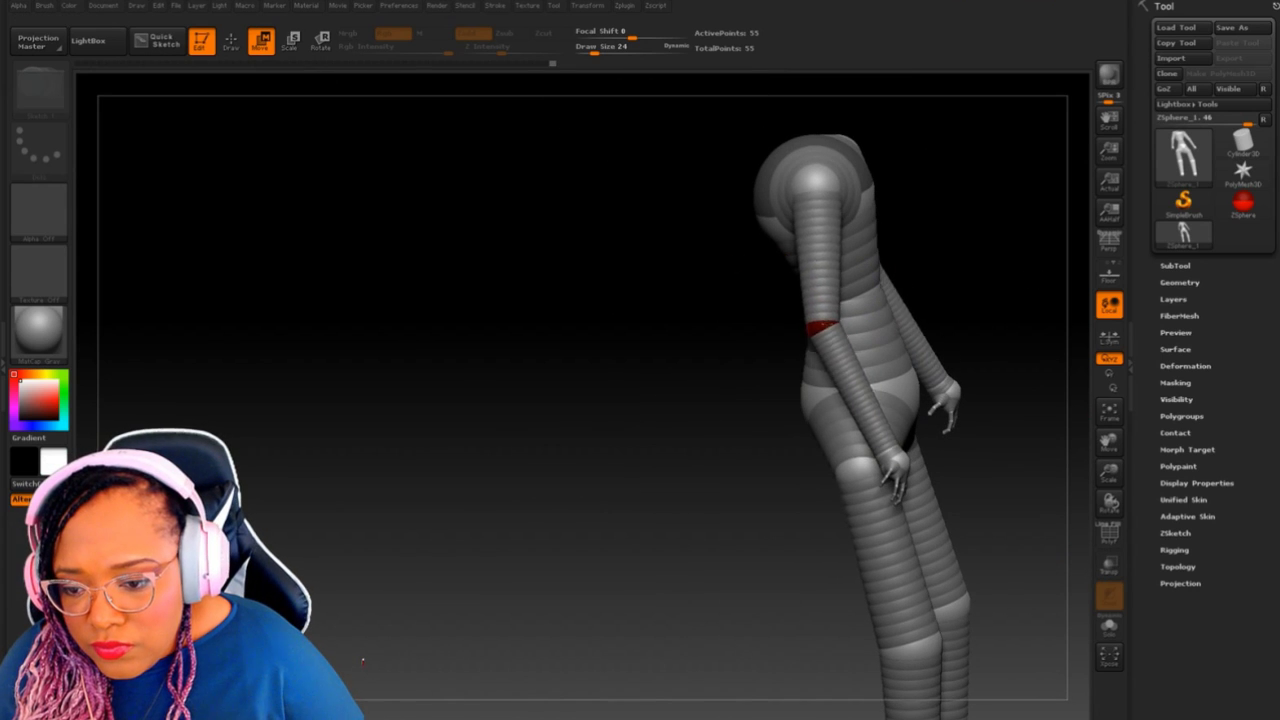
mouse_move(780, 430)
left_mouse_down()
mouse_move(902, 446)
mouse_move(890, 449)
left_mouse_up()
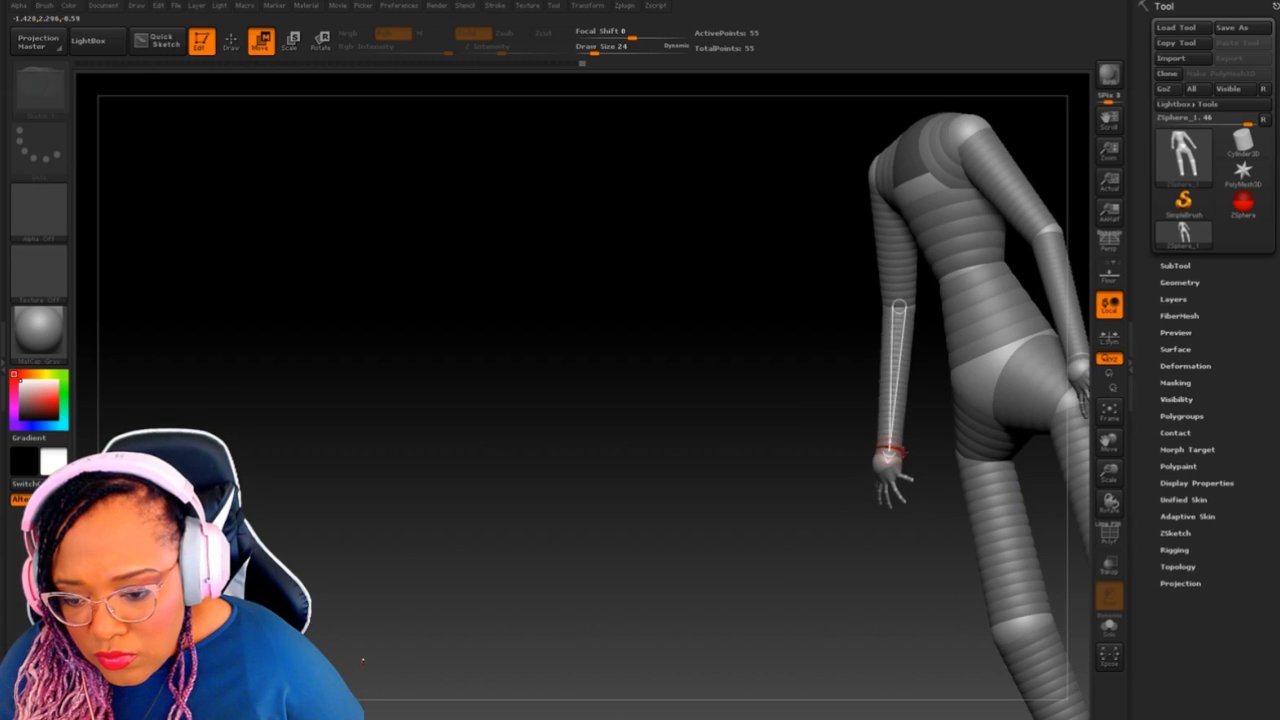
right_click_drag(893, 450, 883, 308, "ctrl")
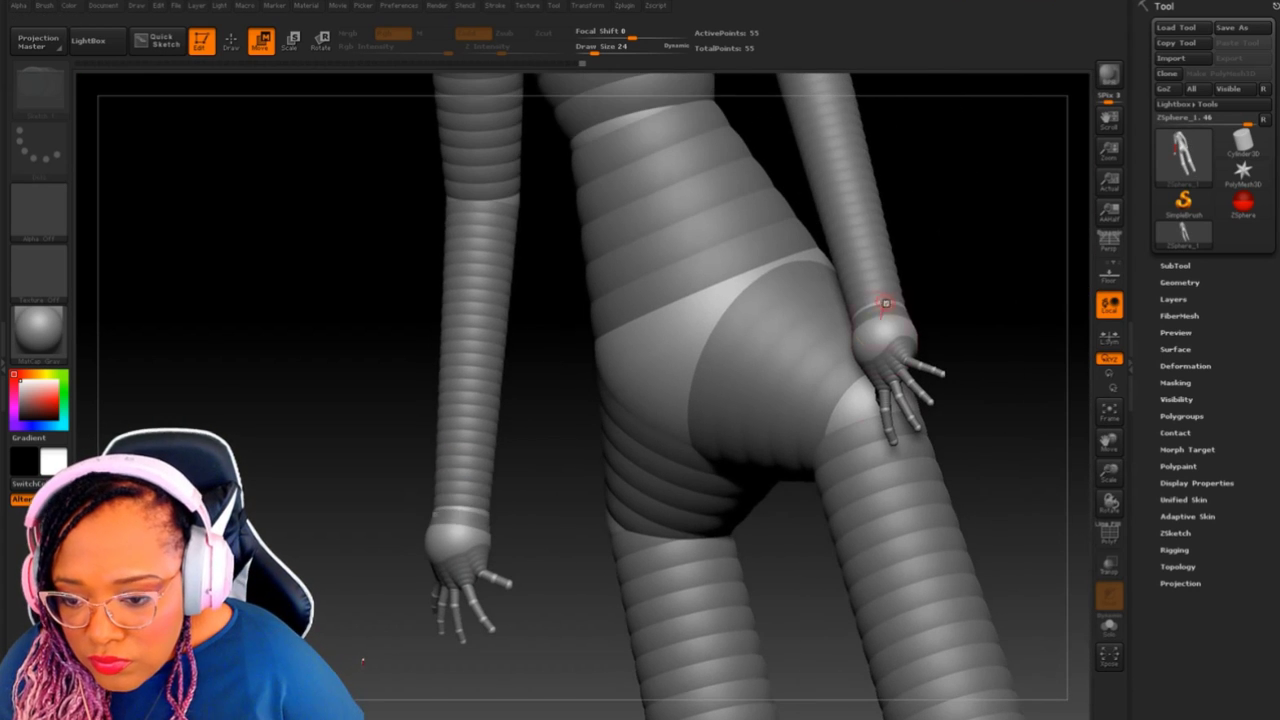
left_click_drag(880, 305, 885, 318)
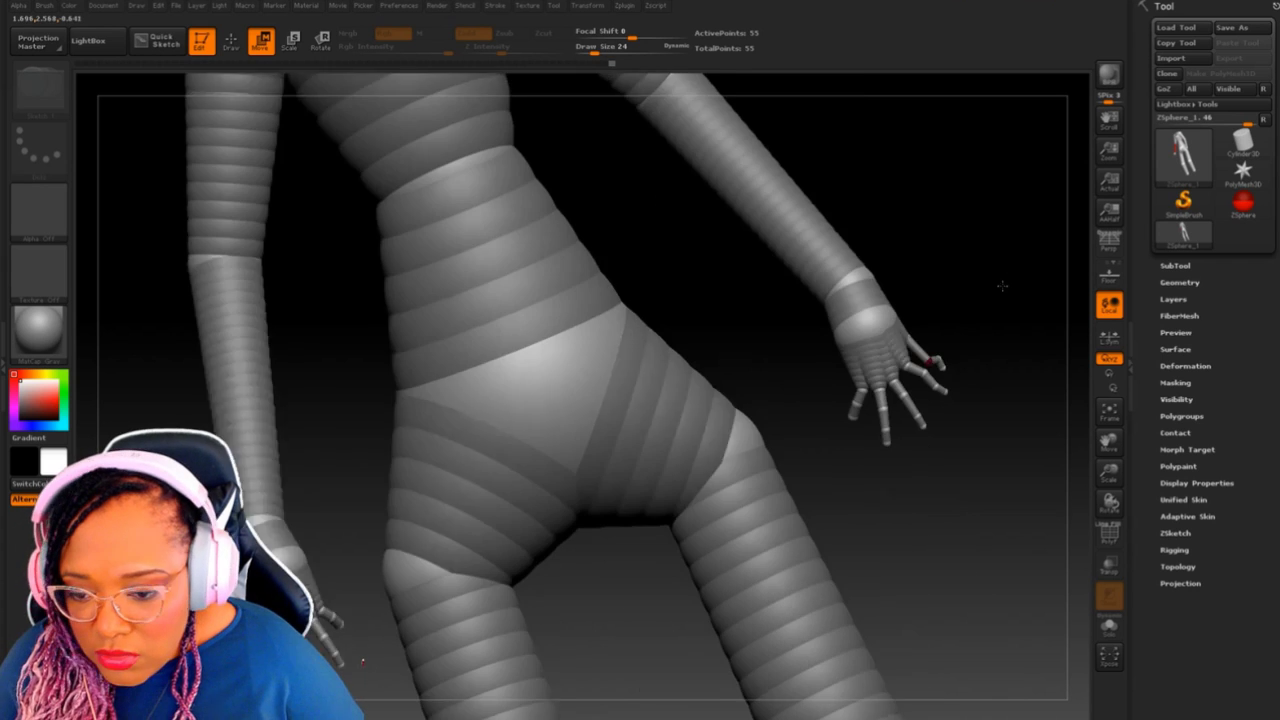
Step: Orbit the figure through front, side and back views to check the pose and legs
mouse_move(925, 365)
left_mouse_down()
mouse_move(948, 340)
mouse_move(961, 383)
mouse_move(890, 300)
left_mouse_up()
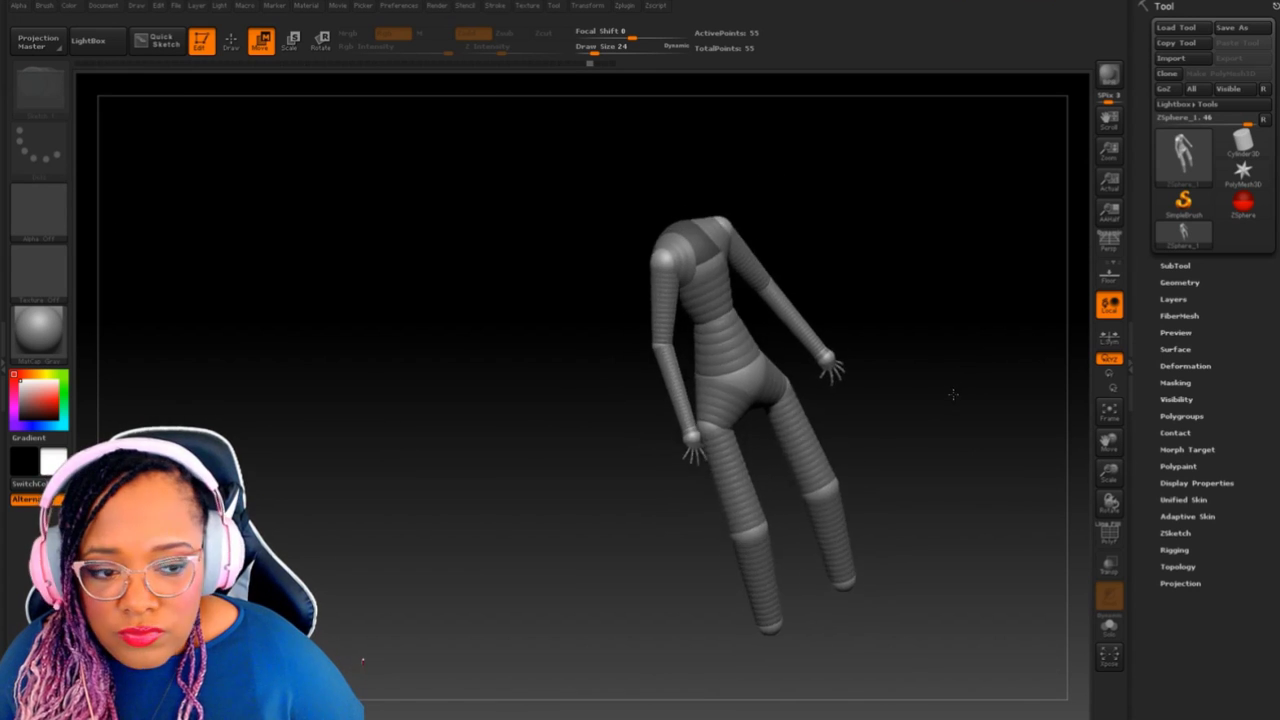
mouse_move(815, 225)
left_mouse_down()
mouse_move(822, 203)
mouse_move(858, 393)
left_mouse_up()
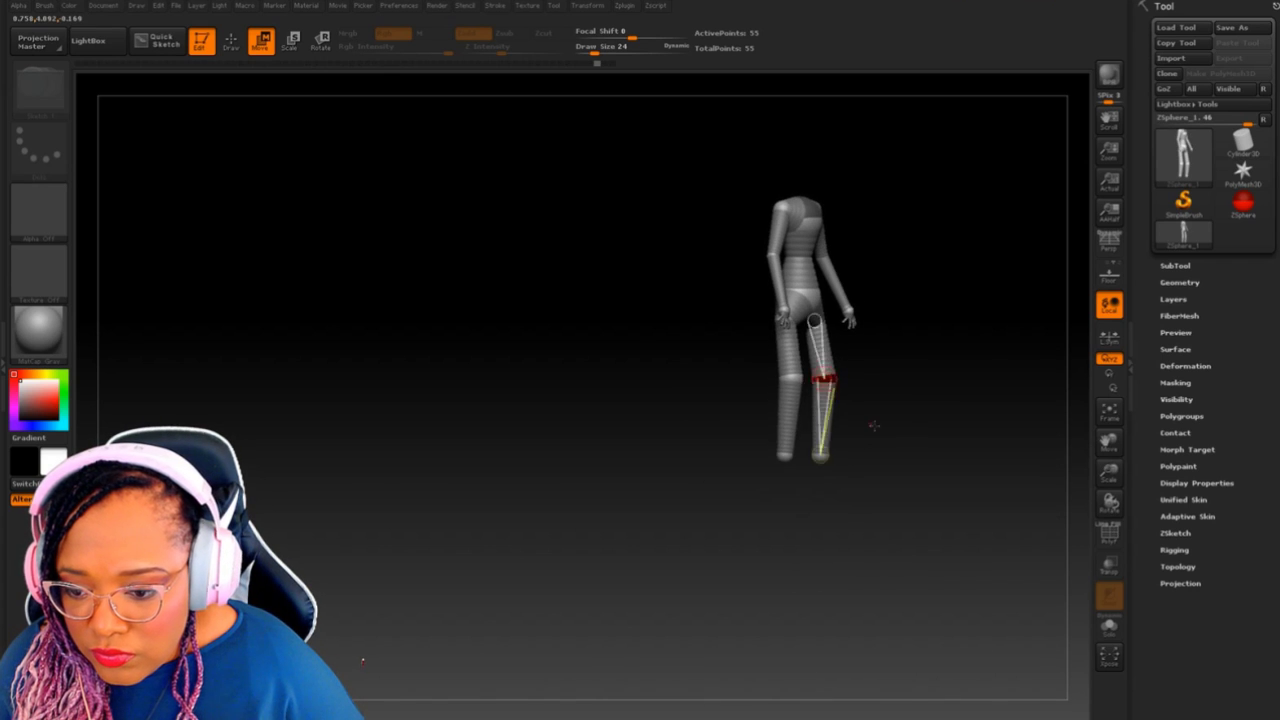
left_click_drag(873, 425, 930, 430)
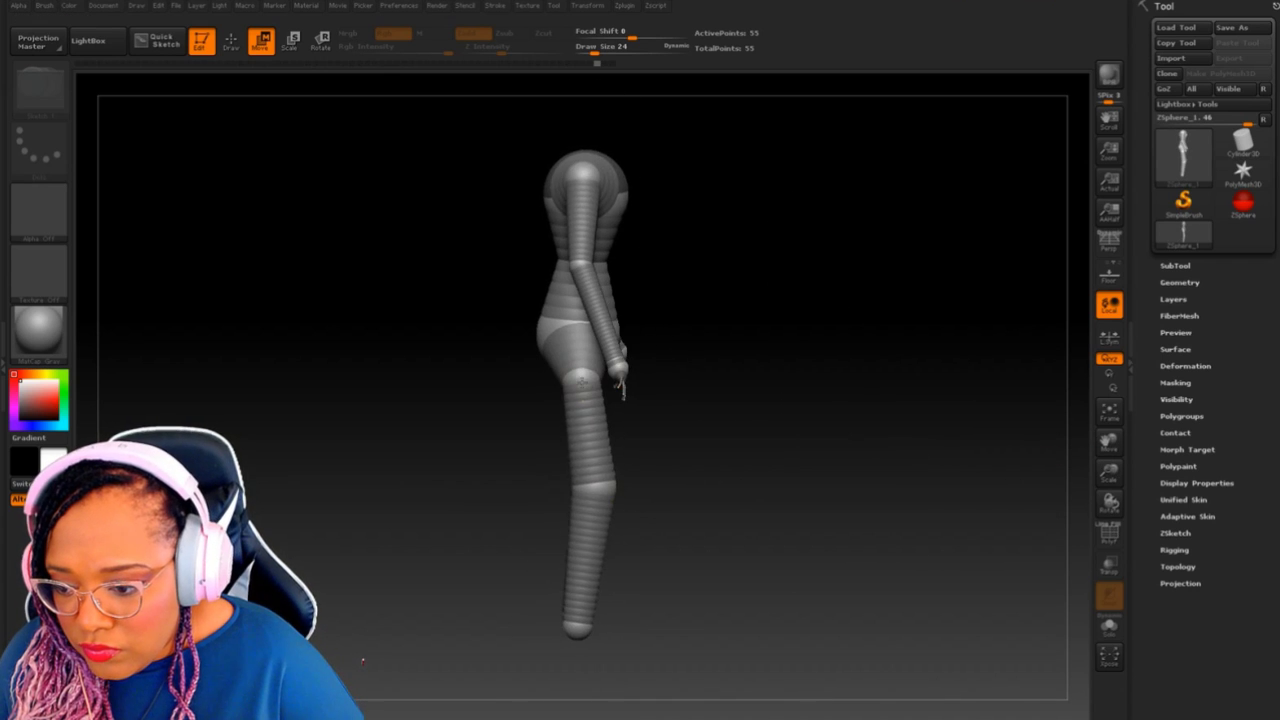
left_click_drag(586, 375, 729, 421)
left_click_drag(648, 437, 917, 449)
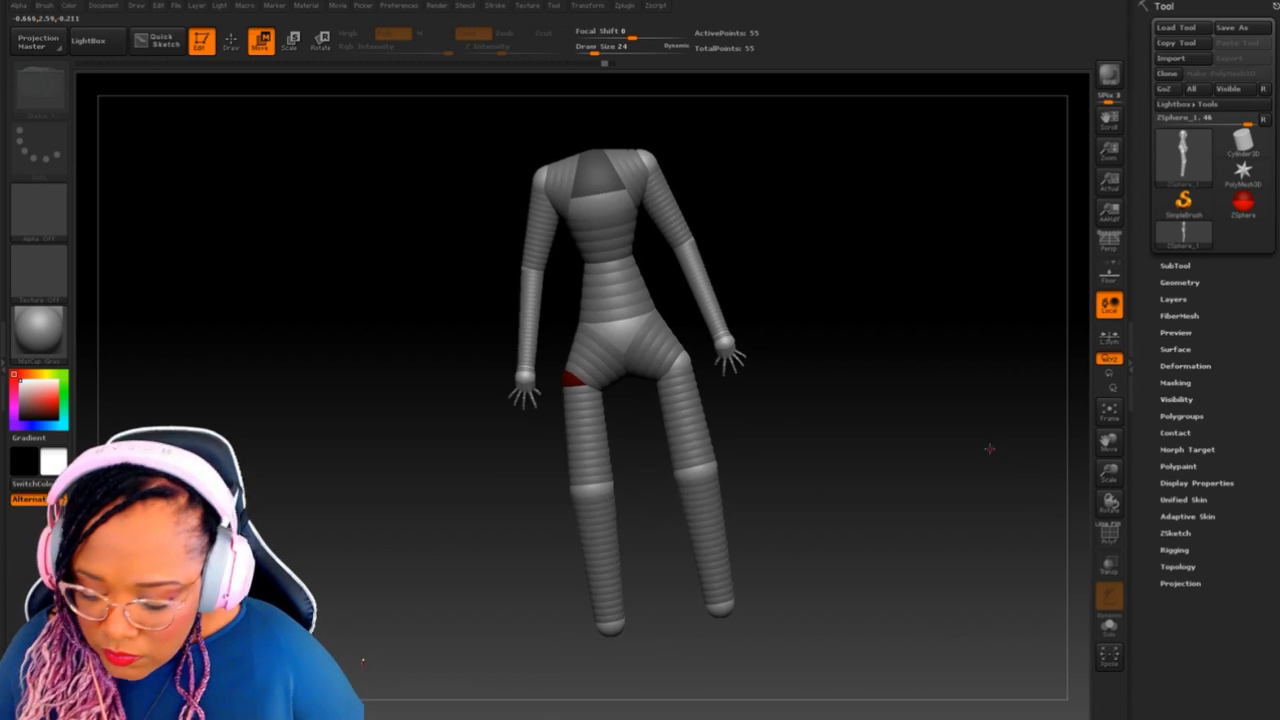
left_click_drag(1109, 472, 1112, 520)
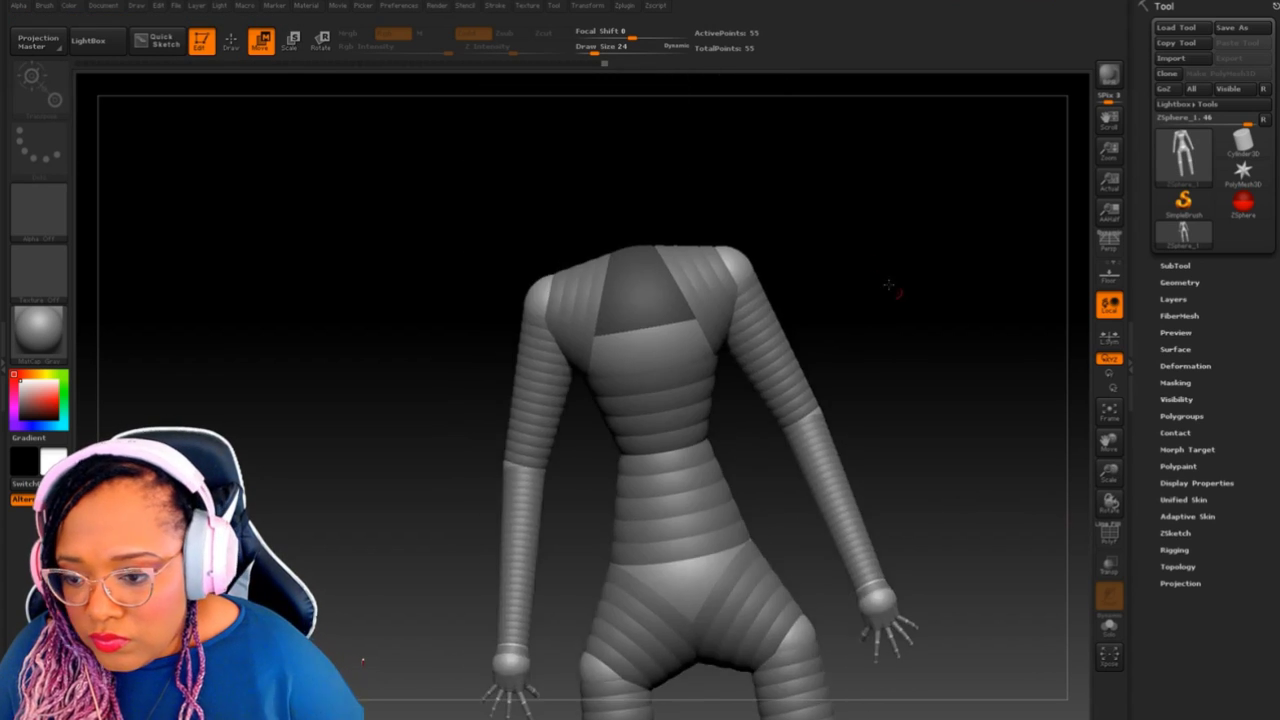
left_click_drag(886, 271, 935, 515)
left_click_drag(1109, 441, 1109, 10)
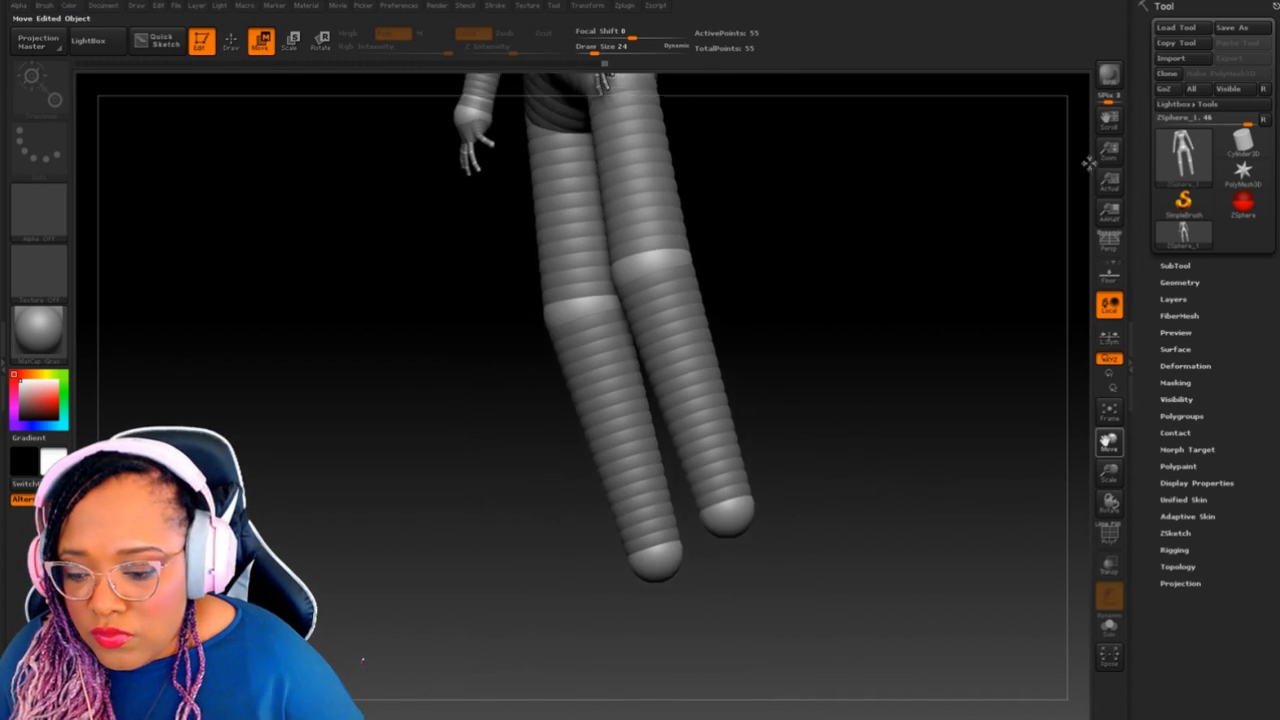
key("q")
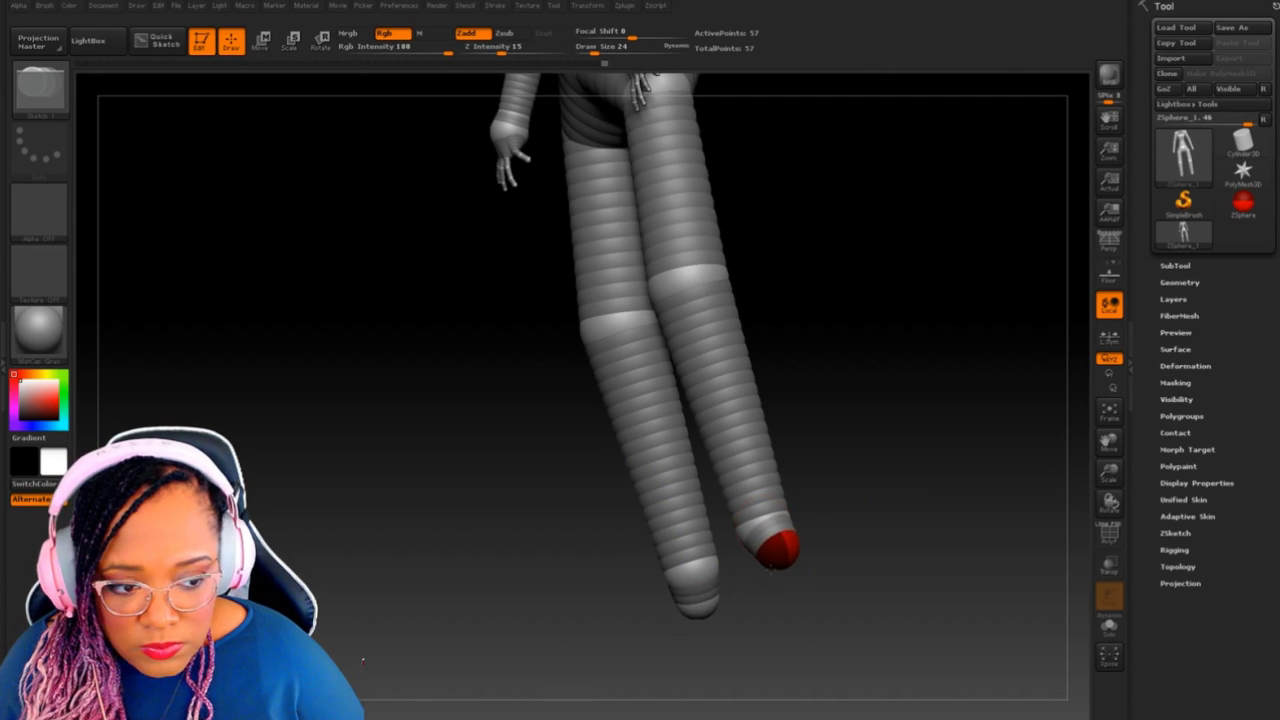
Step: Draw a foot sphere at the ankle and pull it forward to bend the foot
left_click_drag(853, 471, 765, 567)
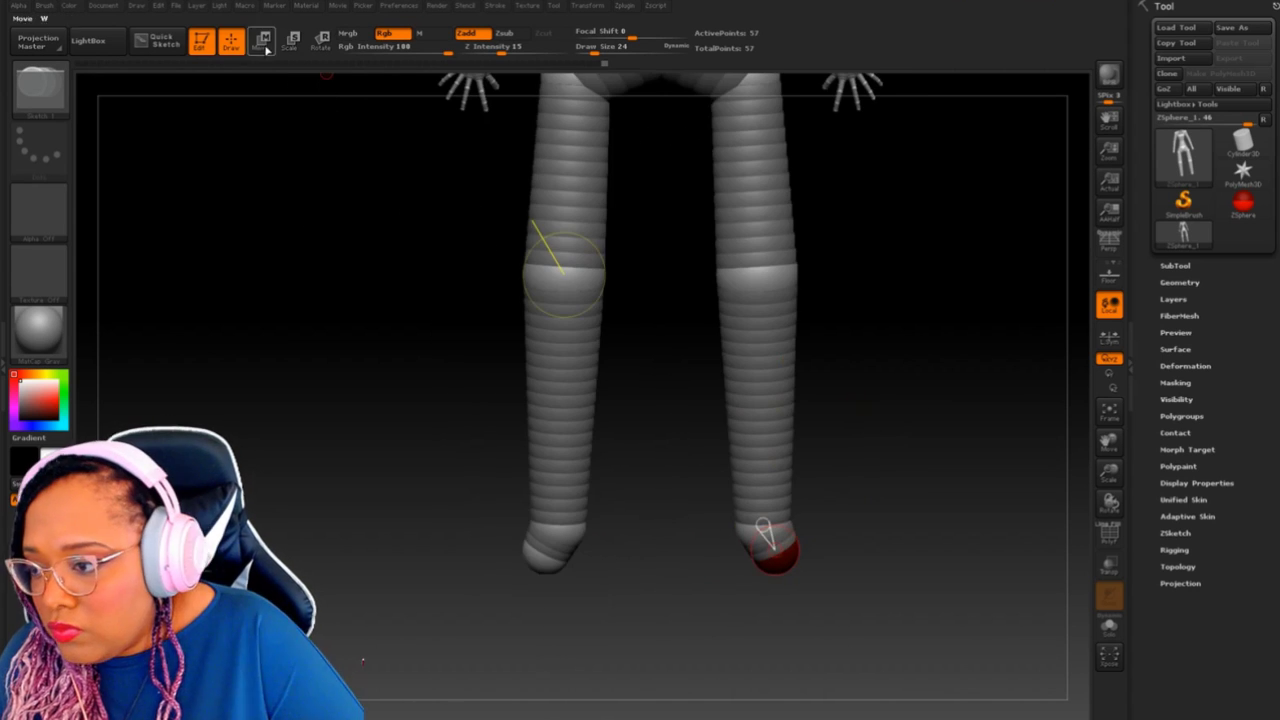
key("w")
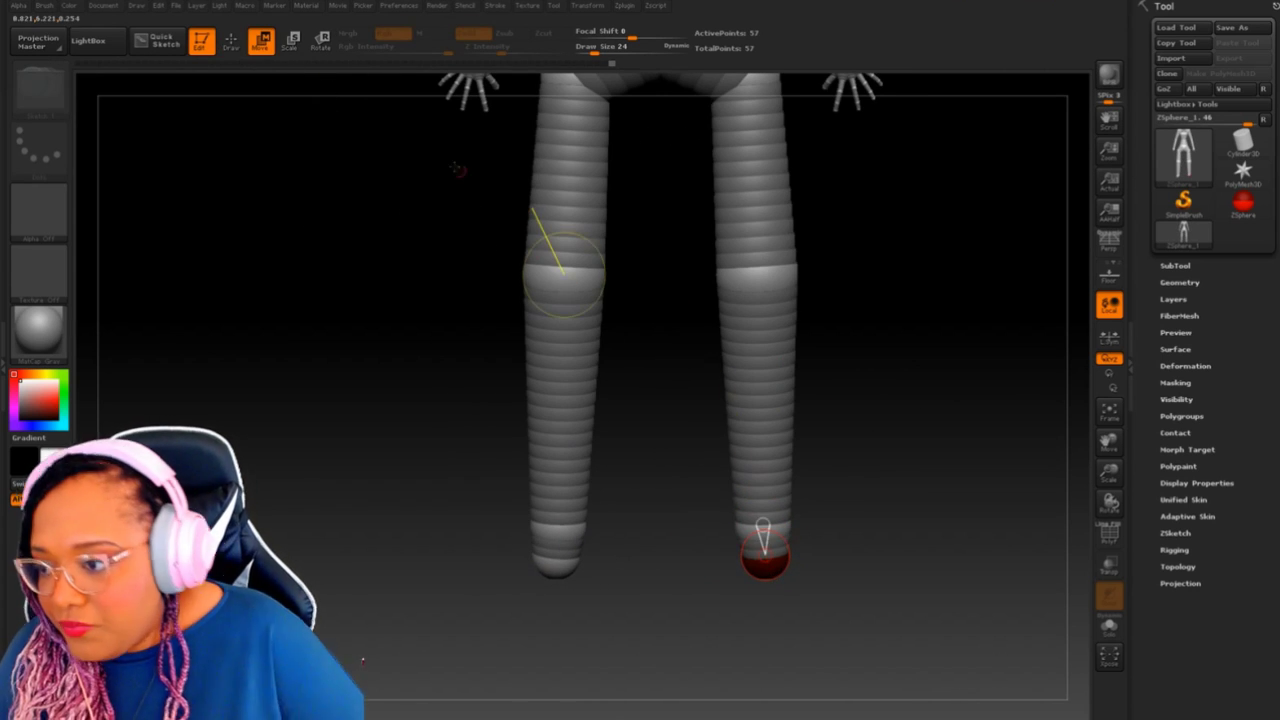
left_click(293, 40)
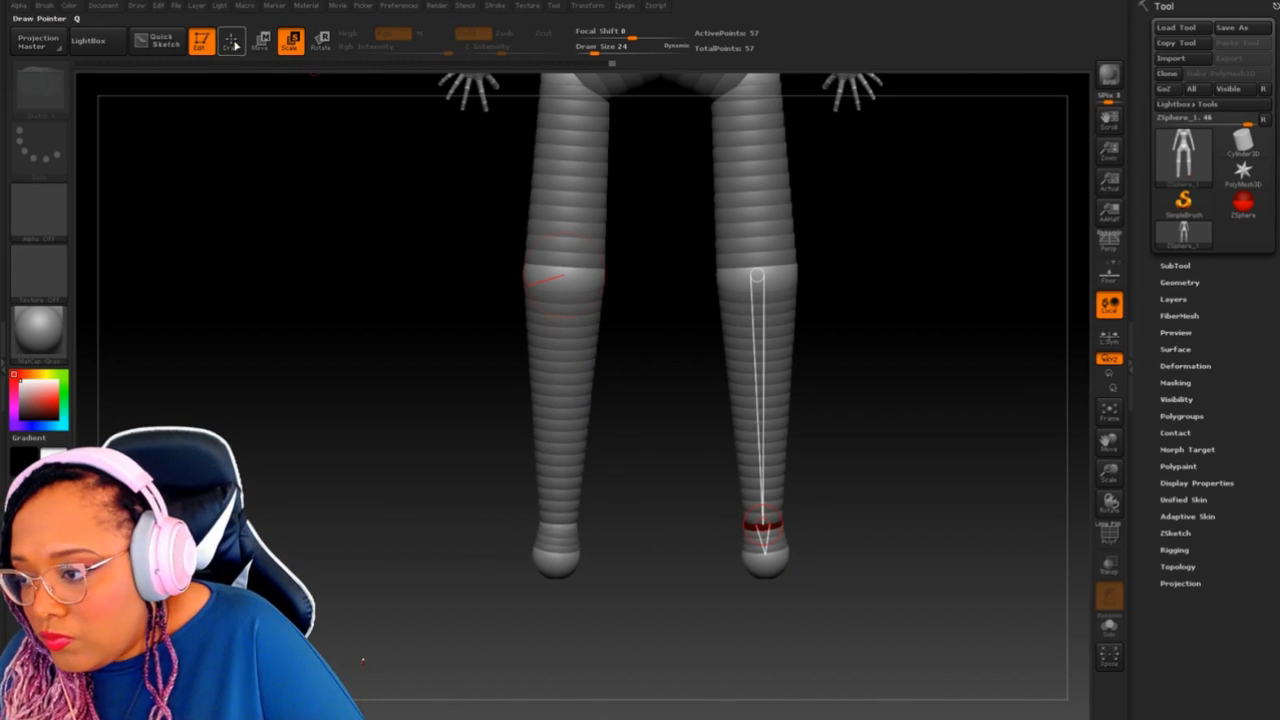
key("q")
left_click_drag(840, 536, 414, 106)
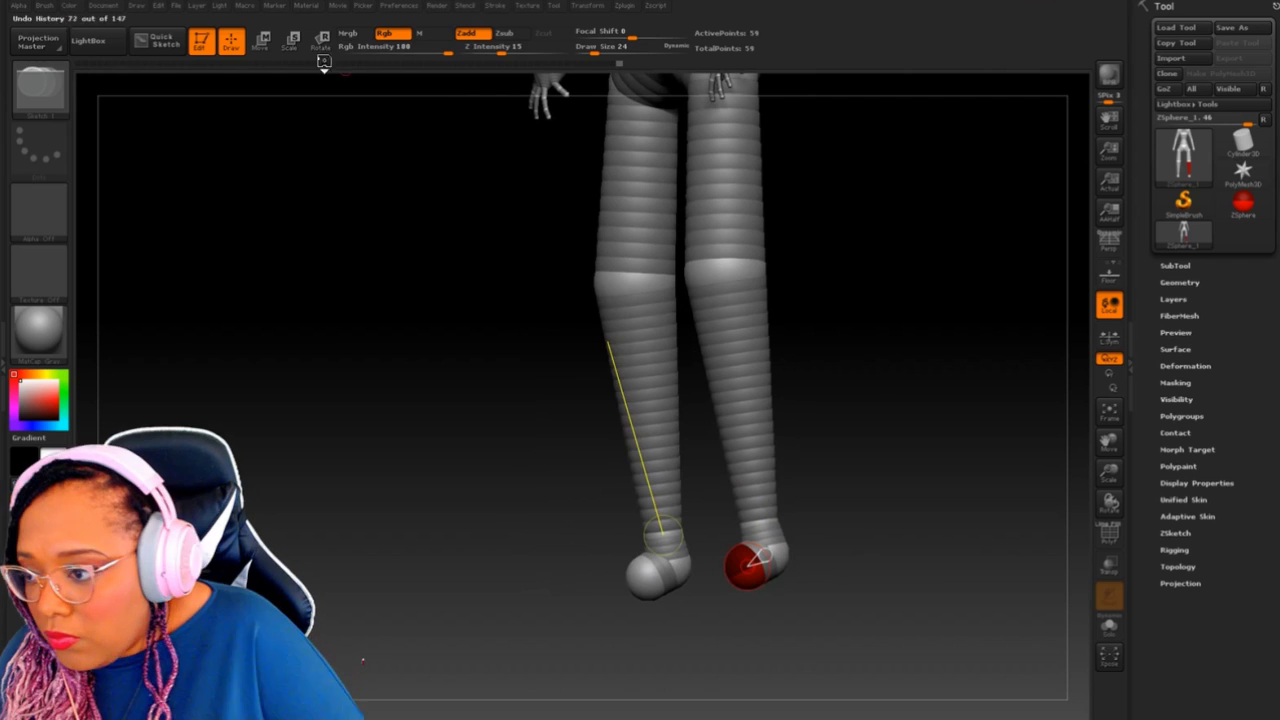
key("w")
left_click_drag(755, 556, 680, 572)
Step: Adjust the ankle foot sphere and swing the mirrored feet to point forward
left_click_drag(880, 450, 1000, 450)
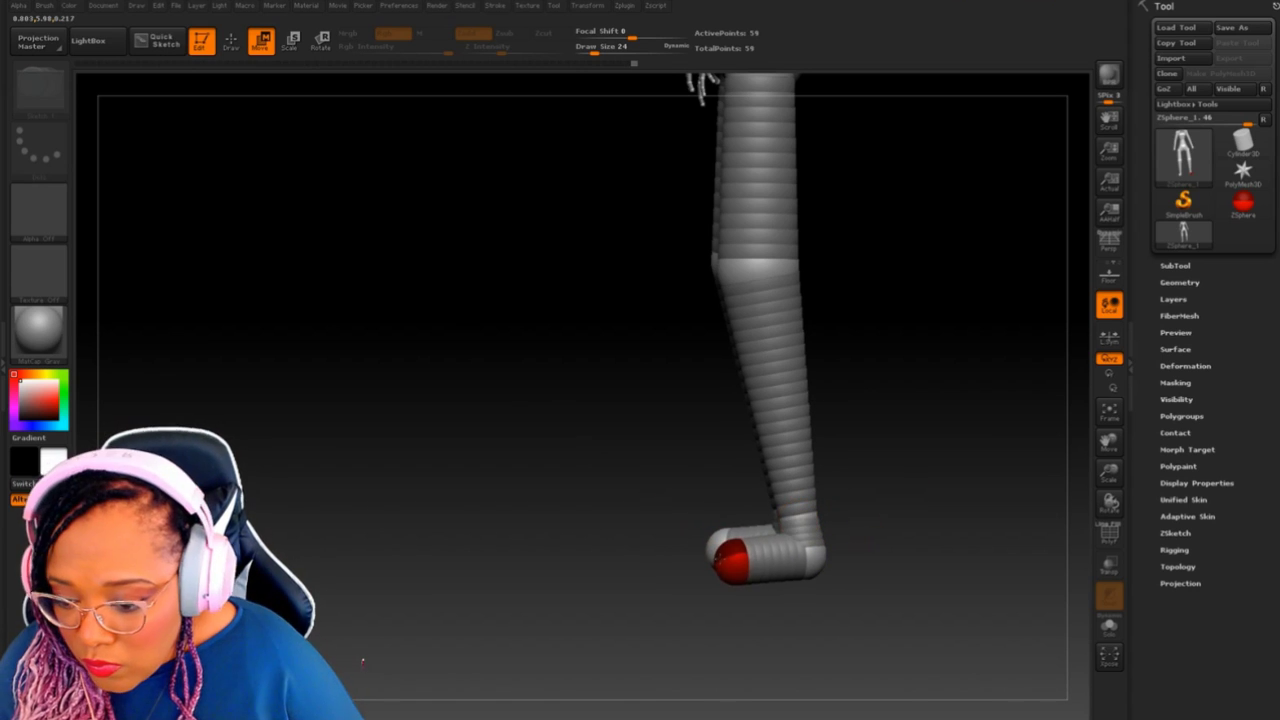
key("q")
mouse_move(362, 661)
left_mouse_down()
mouse_move(420, 661)
mouse_move(730, 560)
left_mouse_up()
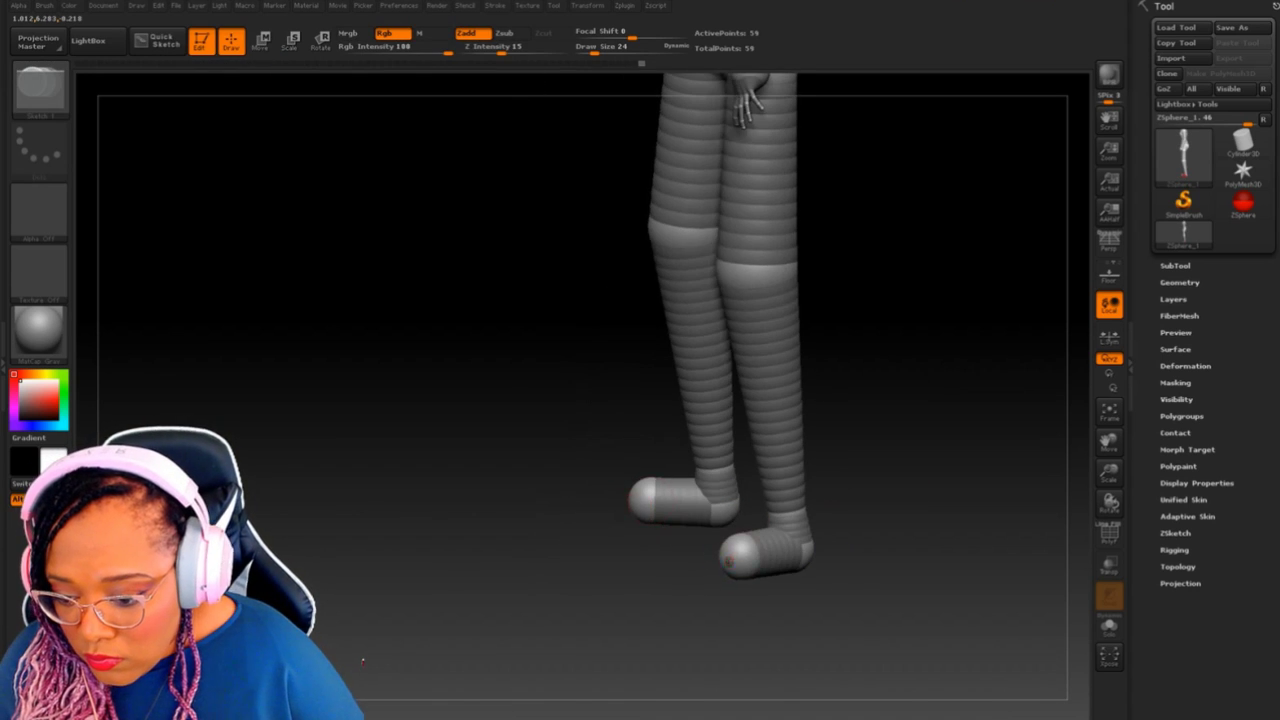
key("w")
mouse_move(730, 560)
left_mouse_down()
mouse_move(735, 572)
mouse_move(803, 531)
left_mouse_up()
left_click_drag(1109, 503, 1134, 586)
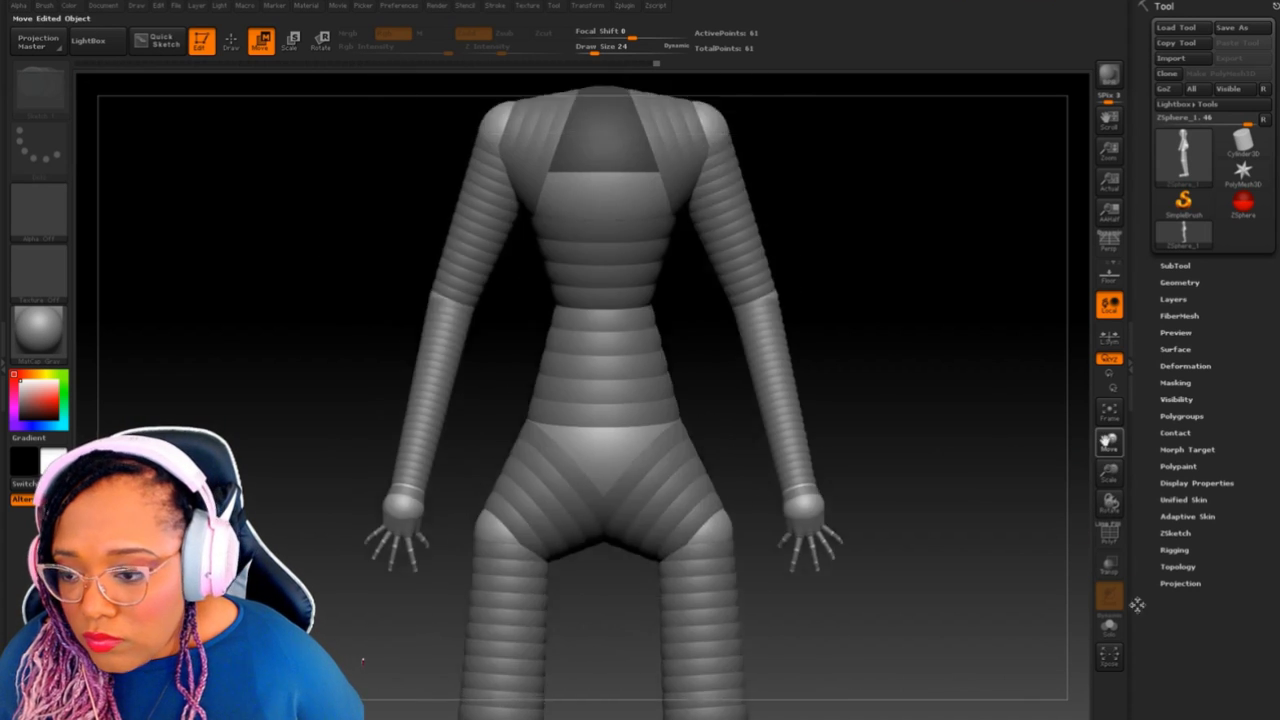
Step: Draw a neck sphere on top of the chest and pull it up to lengthen it
key("q")
left_click_drag(612, 273, 610, 214)
key("w")
left_click_drag(700, 230, 767, 235)
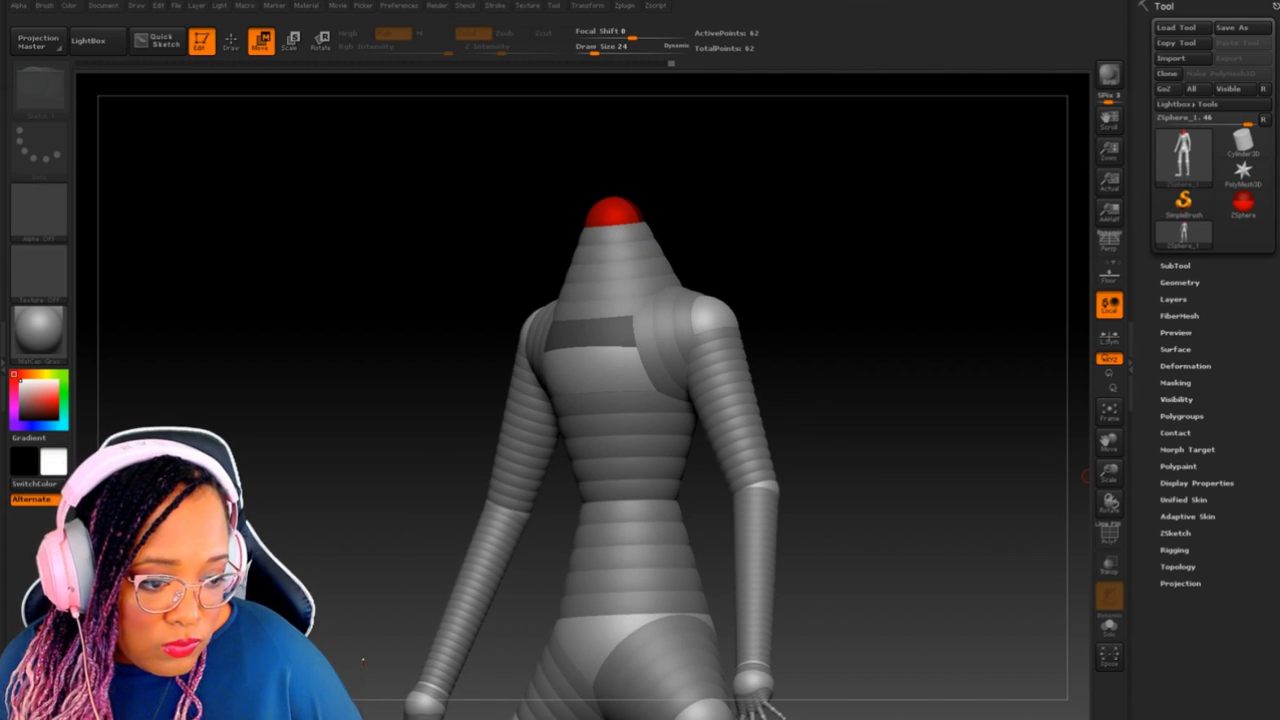
Step: Remove a stray small sphere added on top of the neck
left_click_drag(850, 250, 850, 330)
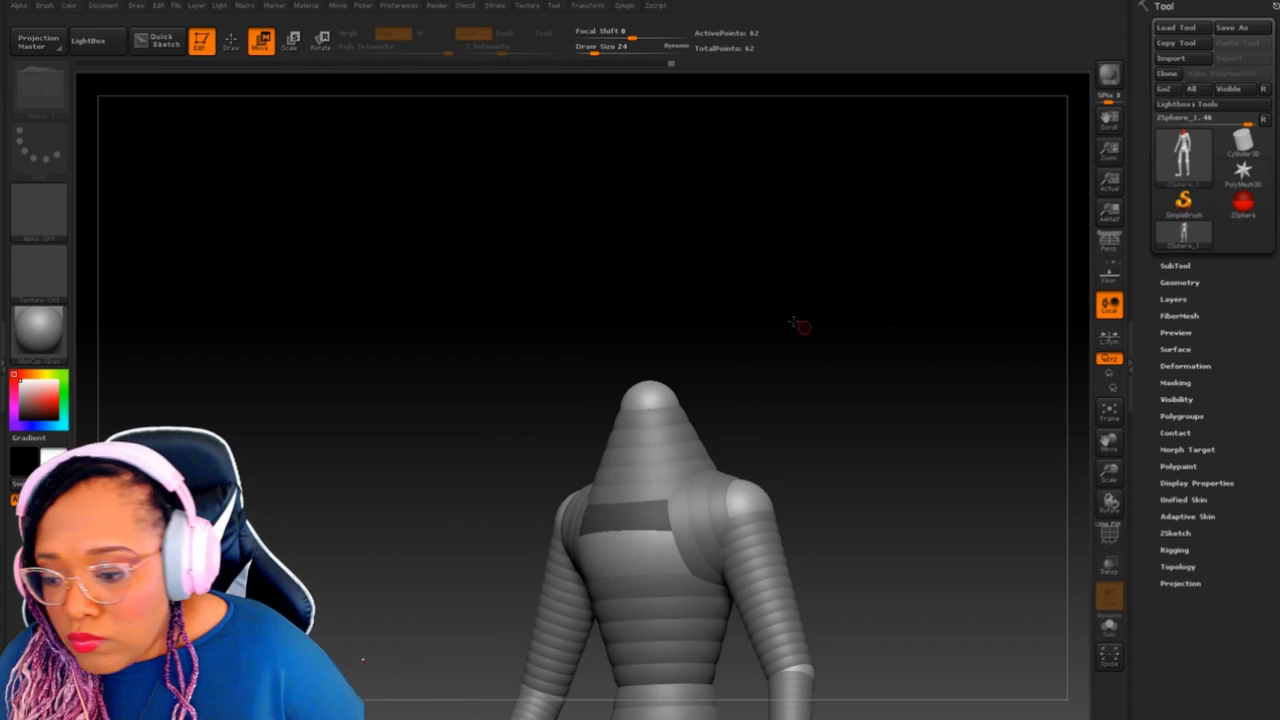
left_click(231, 40)
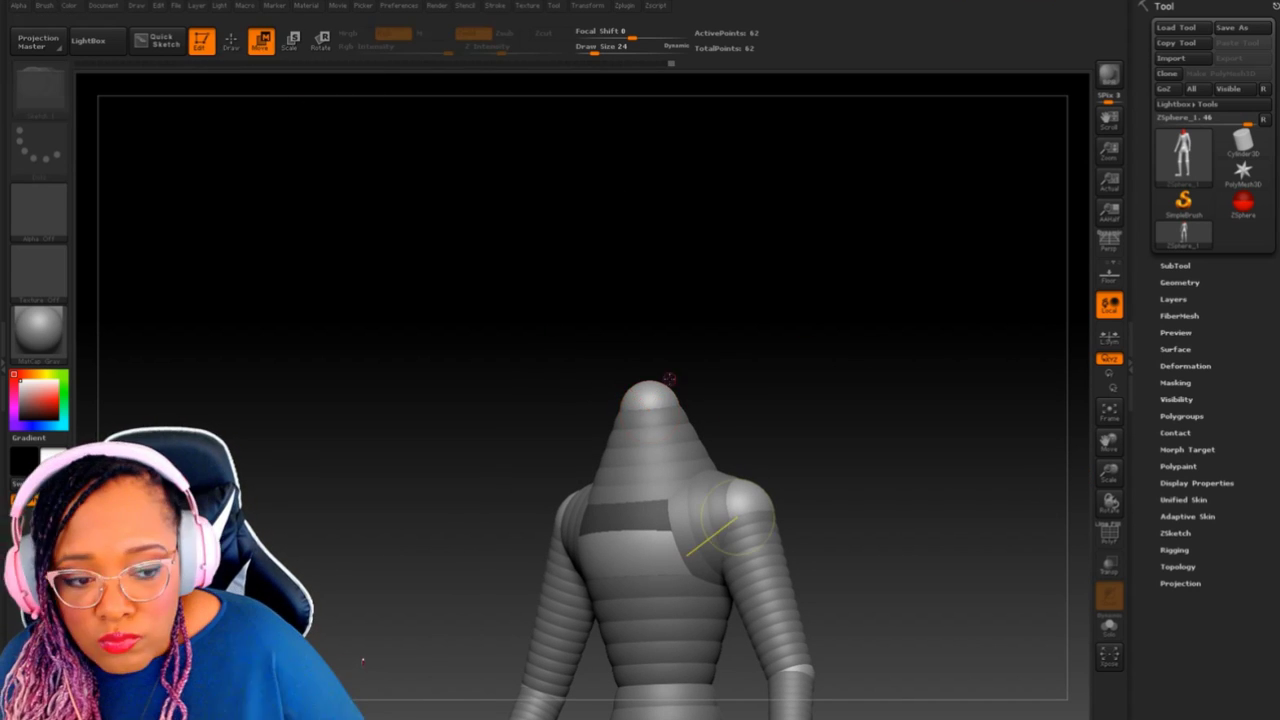
left_click_drag(648, 410, 652, 440)
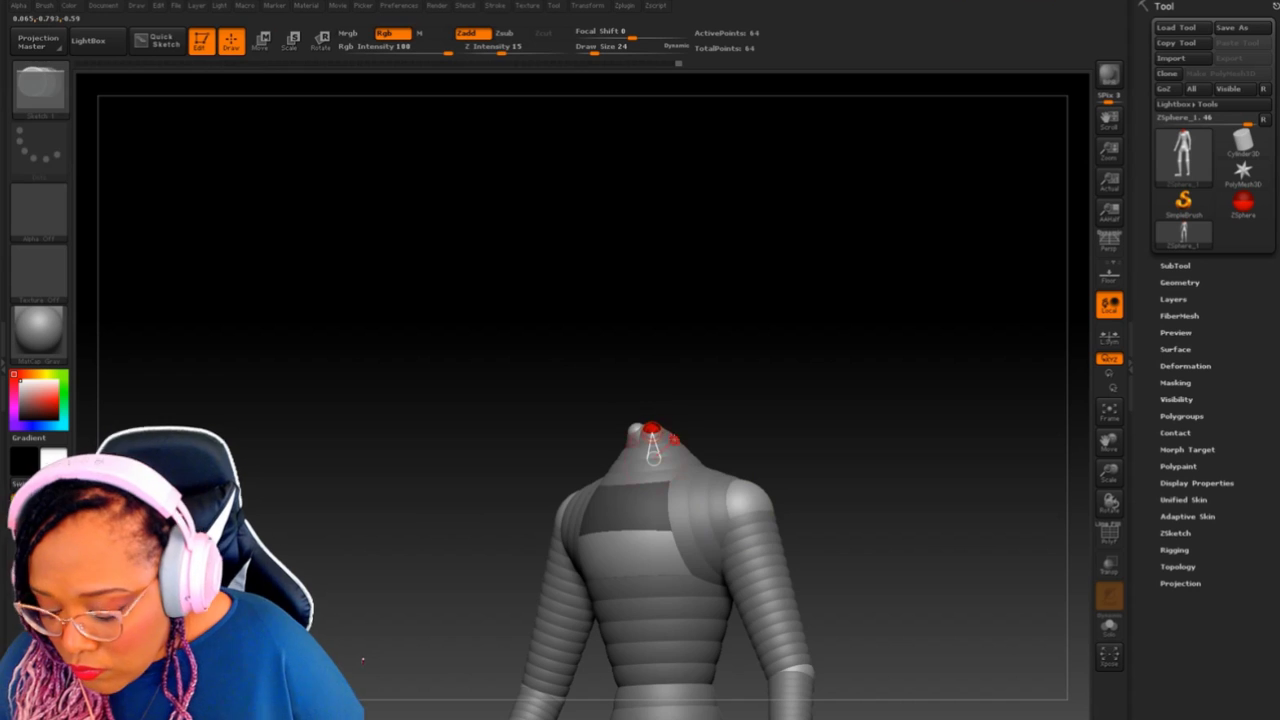
left_click(652, 430, "alt")
left_click_drag(800, 400, 760, 400)
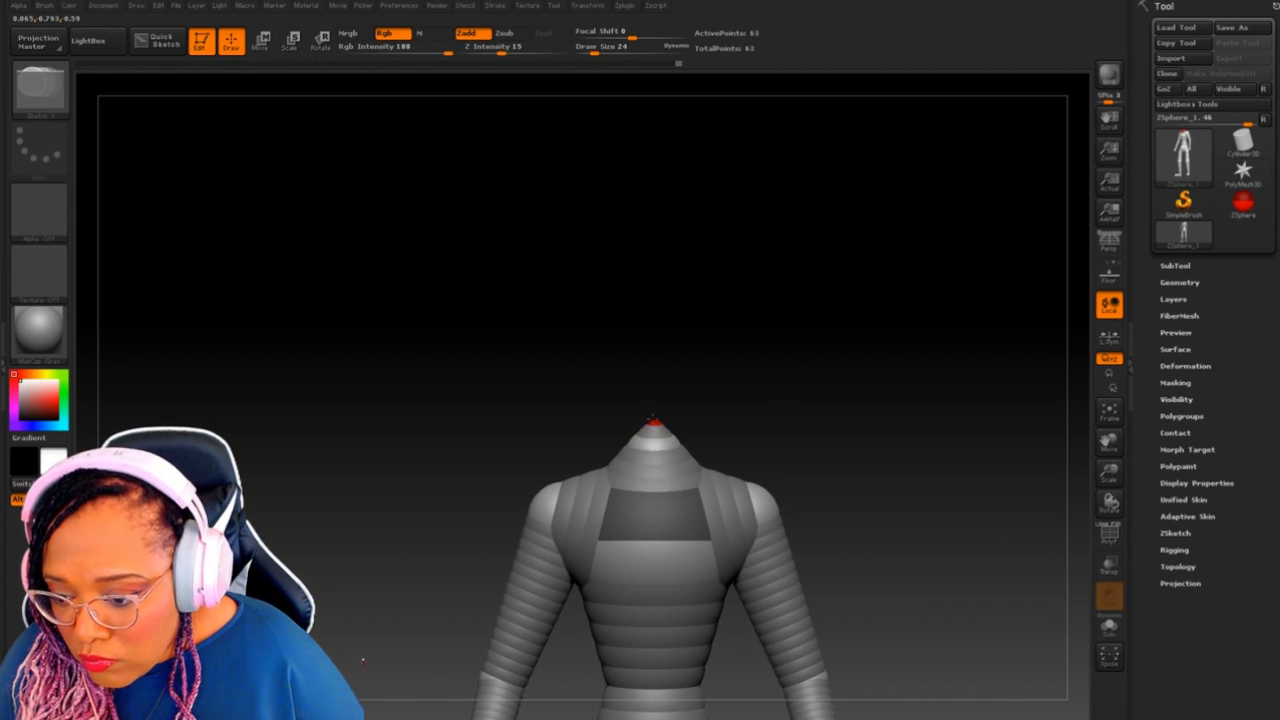
key("w")
key("e")
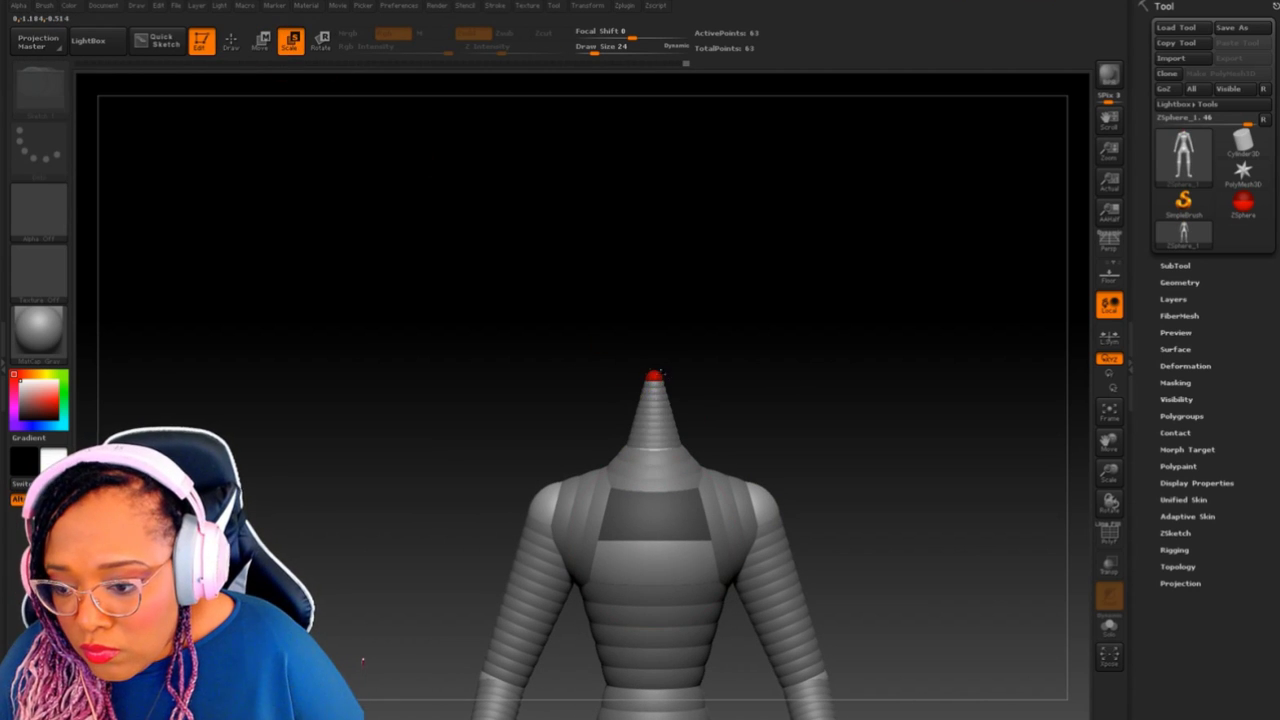
Step: Add a head sphere atop the neck, shift it into place and scale it down
left_click_drag(732, 362, 697, 330)
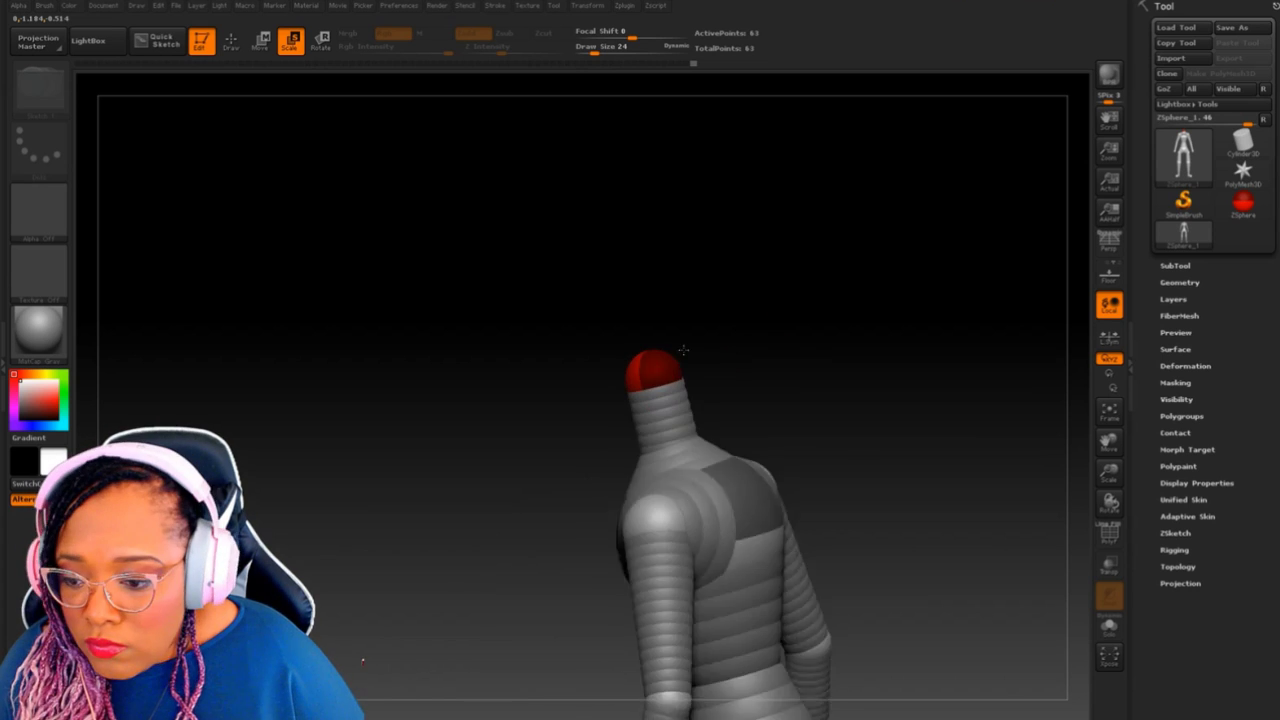
left_click(231, 40)
mouse_move(660, 336)
left_mouse_down("shift")
mouse_move(731, 330)
mouse_move(809, 363)
mouse_move(649, 366)
mouse_move(806, 323)
mouse_move(747, 335)
left_mouse_up("shift")
key("w")
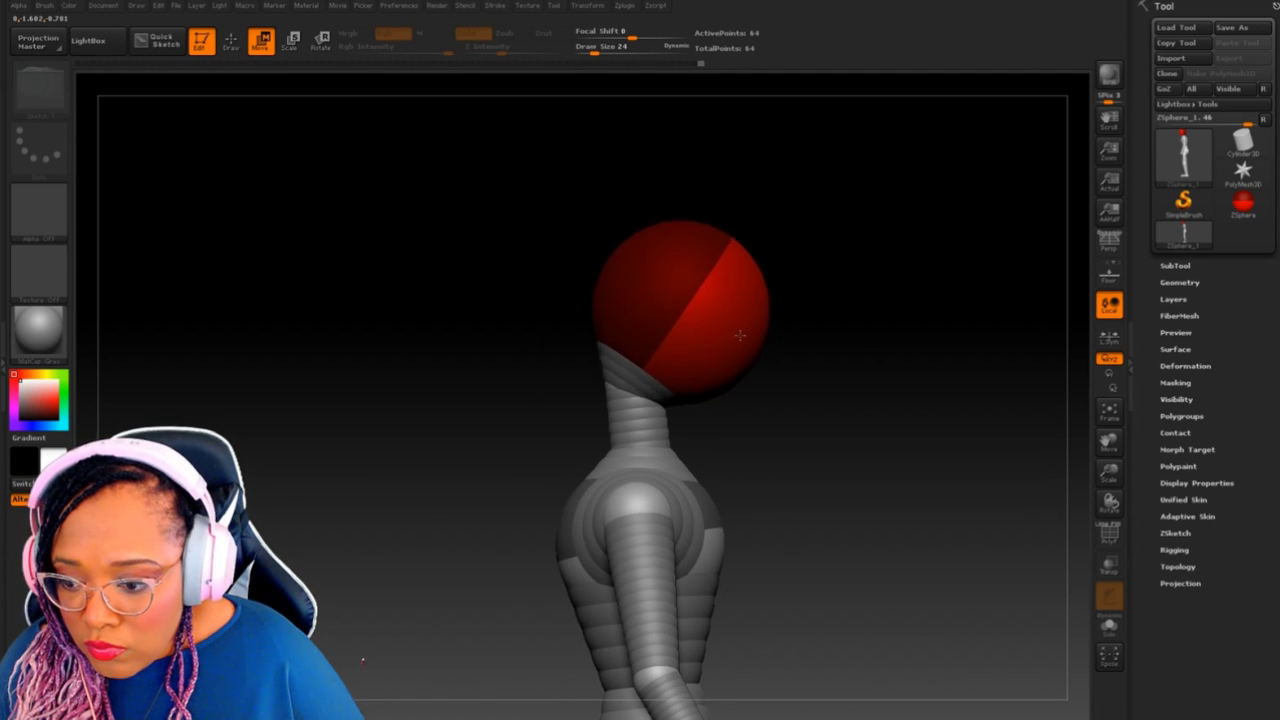
key("a")
key("a")
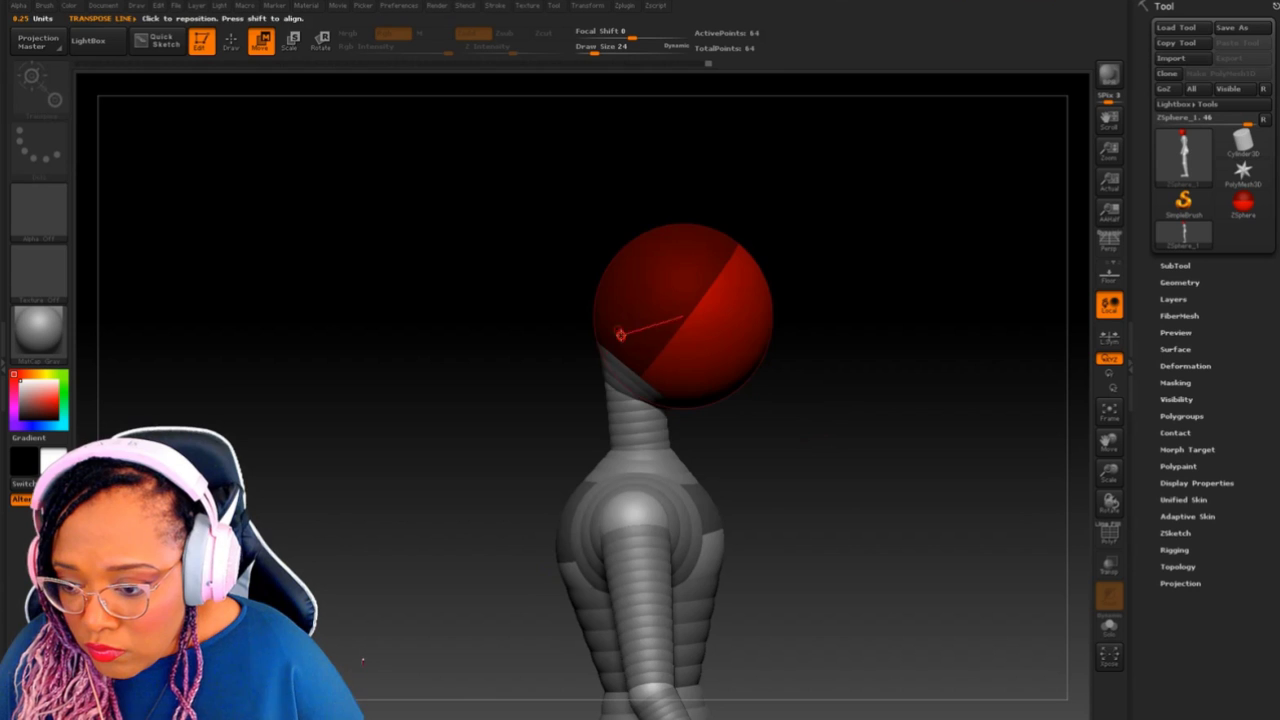
left_click_drag(672, 328, 697, 313)
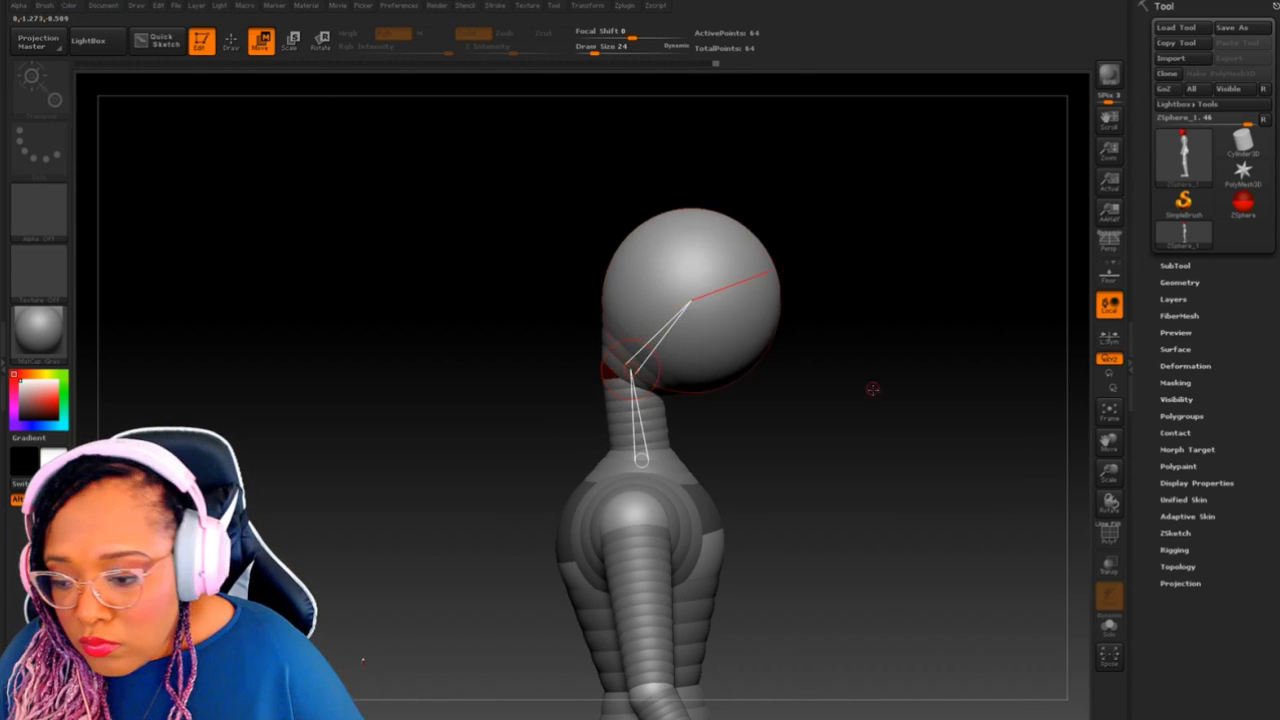
left_click_drag(853, 327, 794, 423)
key("e")
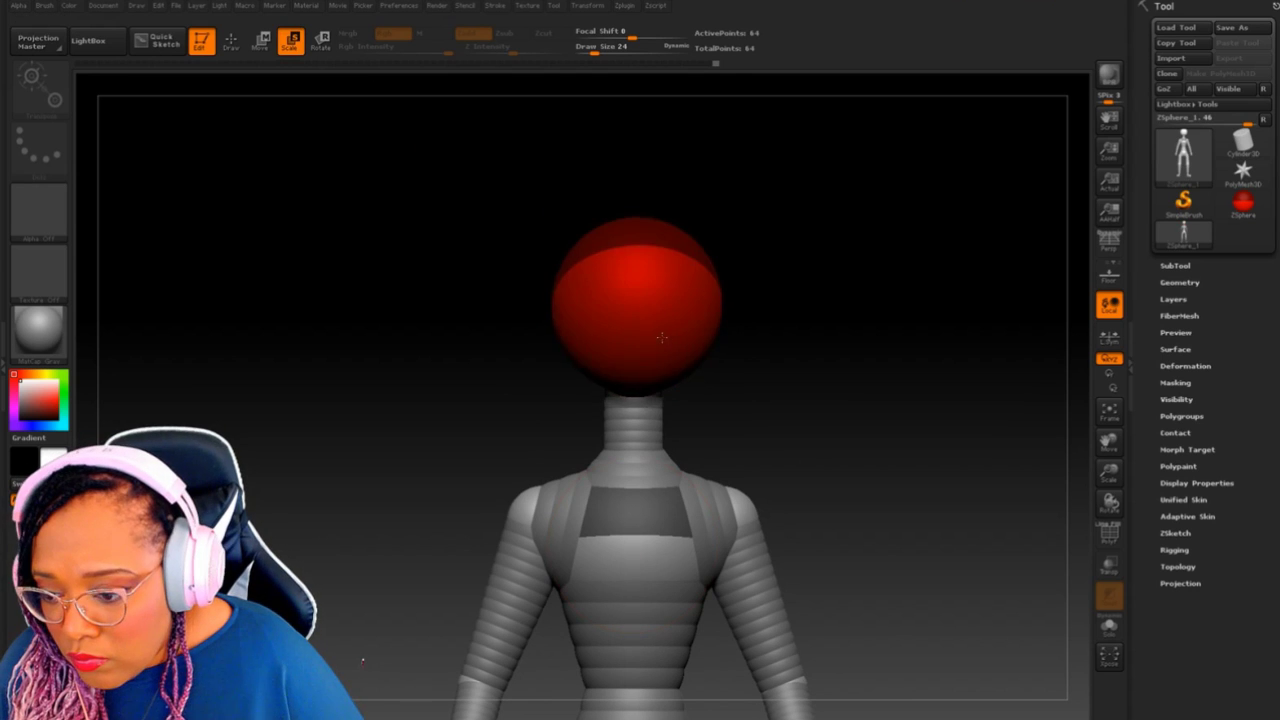
left_click_drag(662, 338, 650, 345)
Step: Draw a small jaw sphere below the head and pull it down and forward
mouse_move(720, 320)
left_mouse_down()
mouse_move(843, 283)
mouse_move(826, 311)
mouse_move(831, 249)
mouse_move(811, 300)
left_mouse_up()
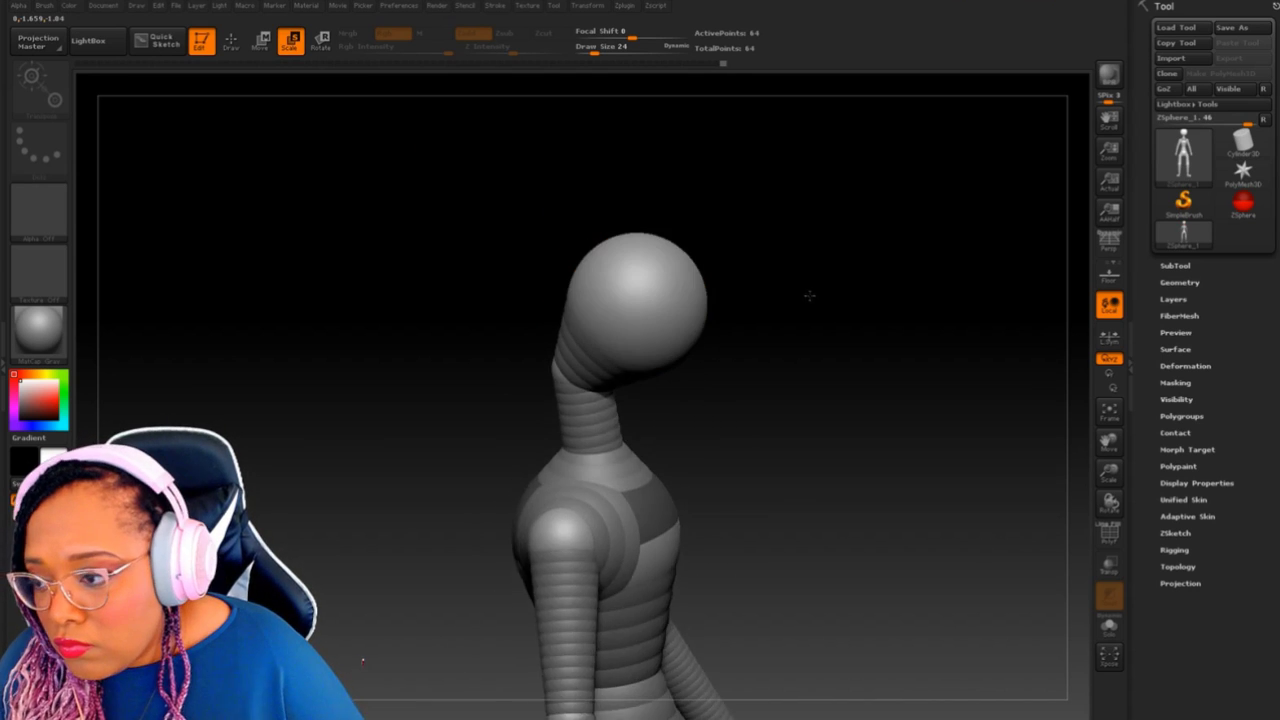
left_click(231, 42)
left_click_drag(737, 382, 637, 360, "shift")
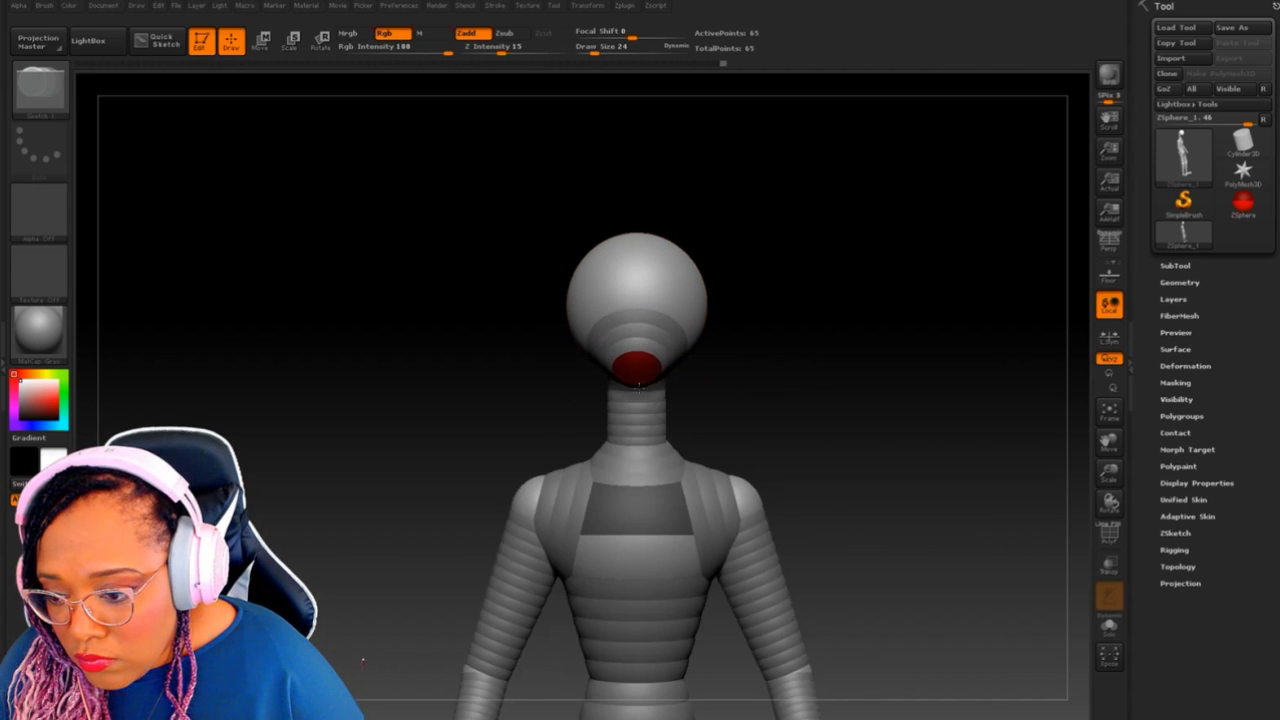
key("w")
mouse_move(730, 330)
left_mouse_down()
mouse_move(806, 313)
mouse_move(700, 290)
mouse_move(760, 320)
mouse_move(827, 327)
left_mouse_up()
left_click_drag(612, 378, 635, 440)
mouse_move(800, 420)
left_mouse_down()
mouse_move(751, 307)
mouse_move(760, 320)
left_mouse_up()
mouse_move(1109, 470)
left_mouse_down()
mouse_move(1115, 490)
mouse_move(1109, 442)
mouse_move(855, 449)
left_mouse_up()
Step: Pull the thumb up and spread the fingers outward on both sides of the hand
left_click_drag(790, 488, 802, 470)
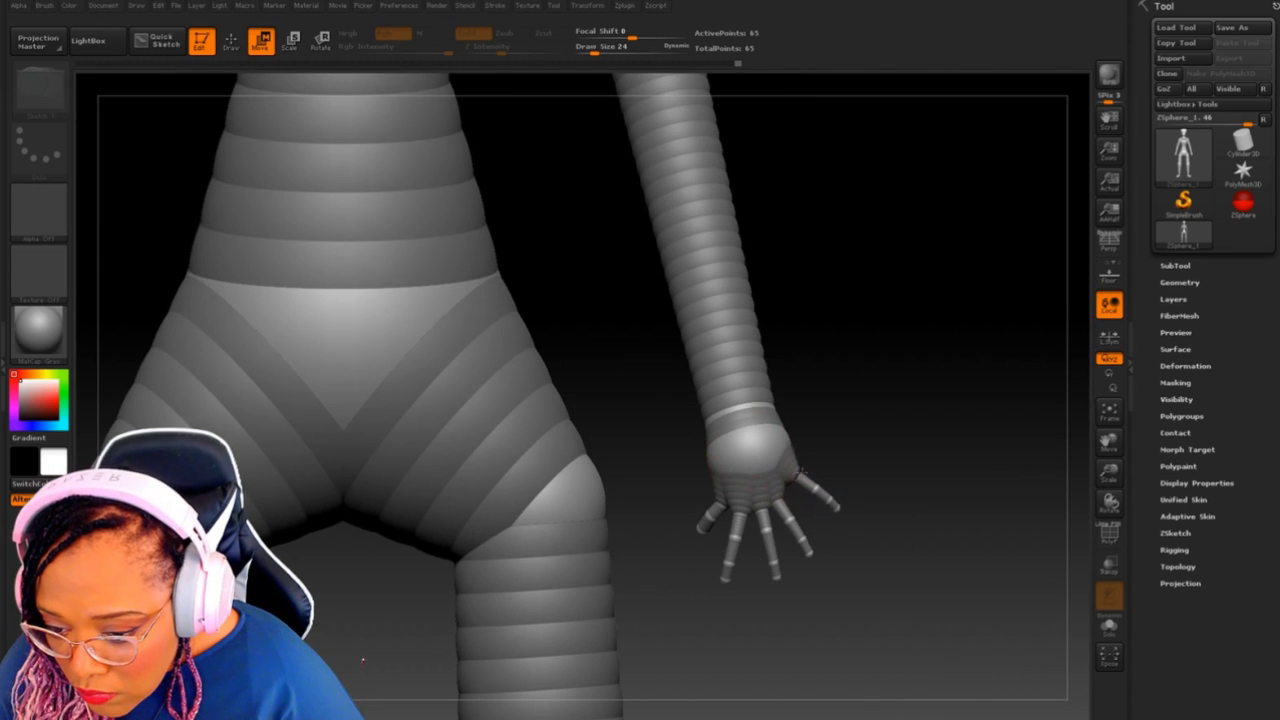
left_click_drag(724, 503, 700, 498)
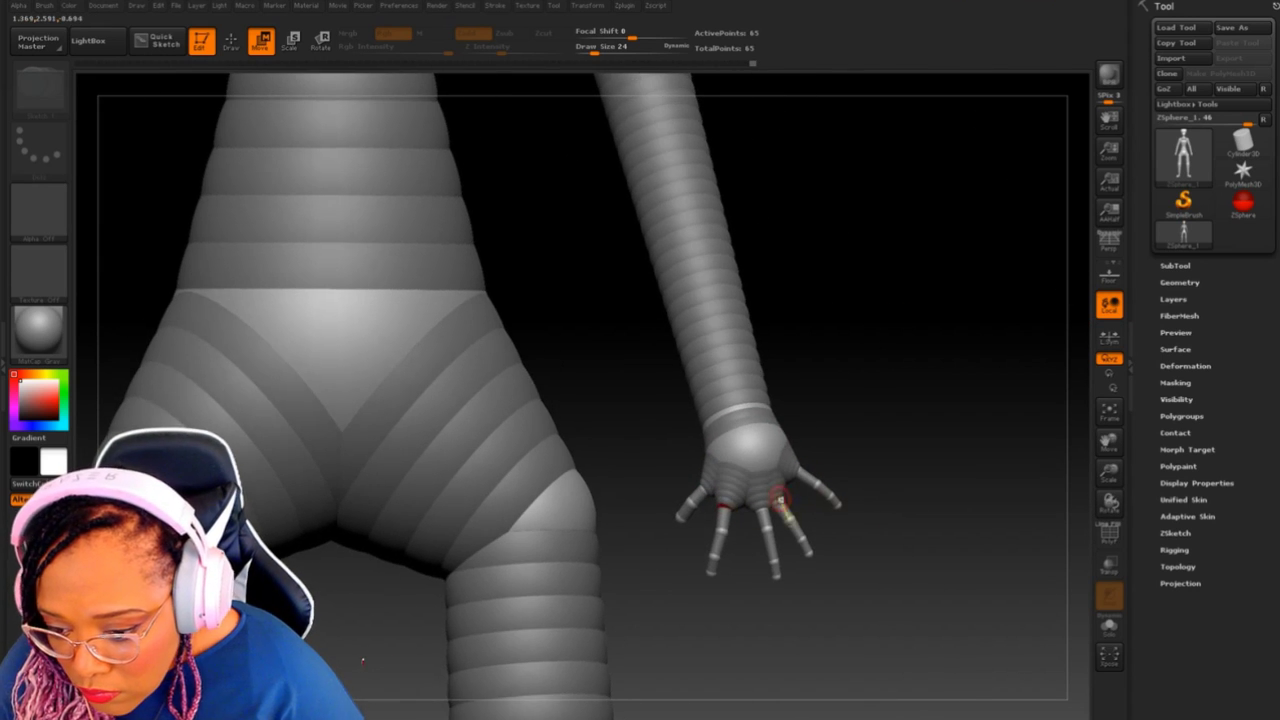
left_click_drag(787, 512, 803, 508)
Step: Resize the finger joint spheres and lengthen the ring finger chain toward the lower right
key("e")
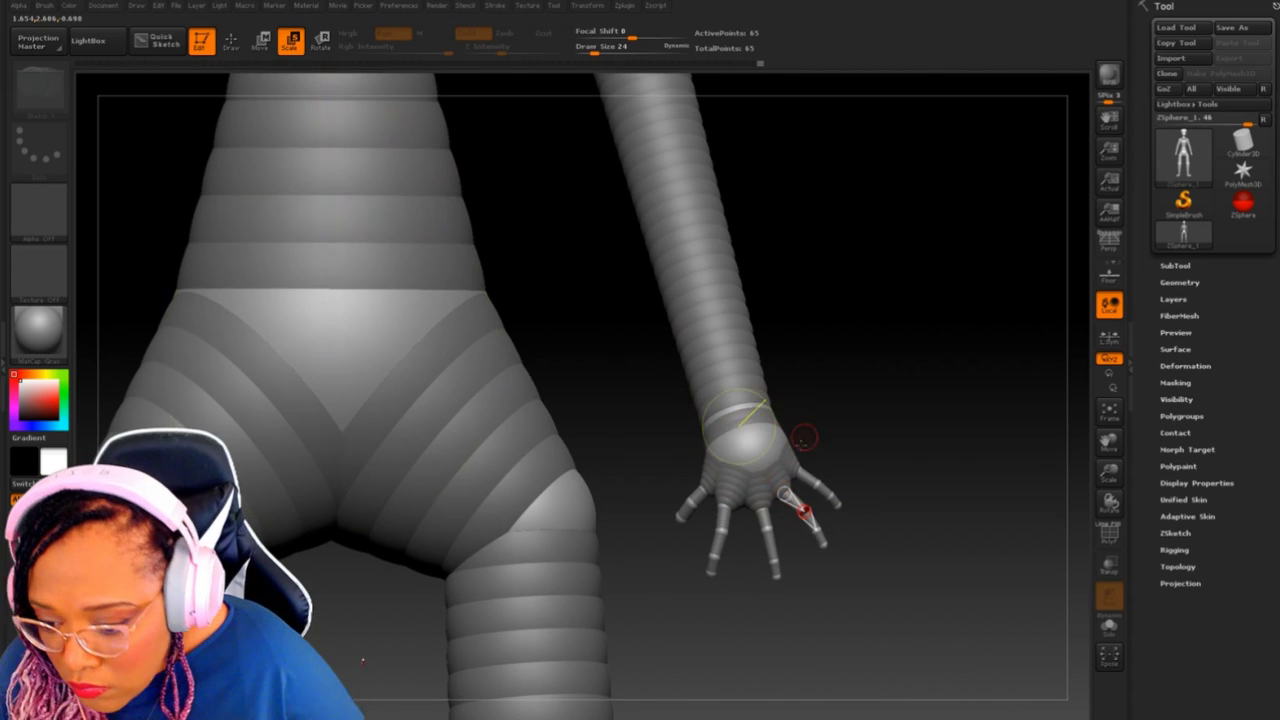
left_click_drag(785, 495, 760, 508)
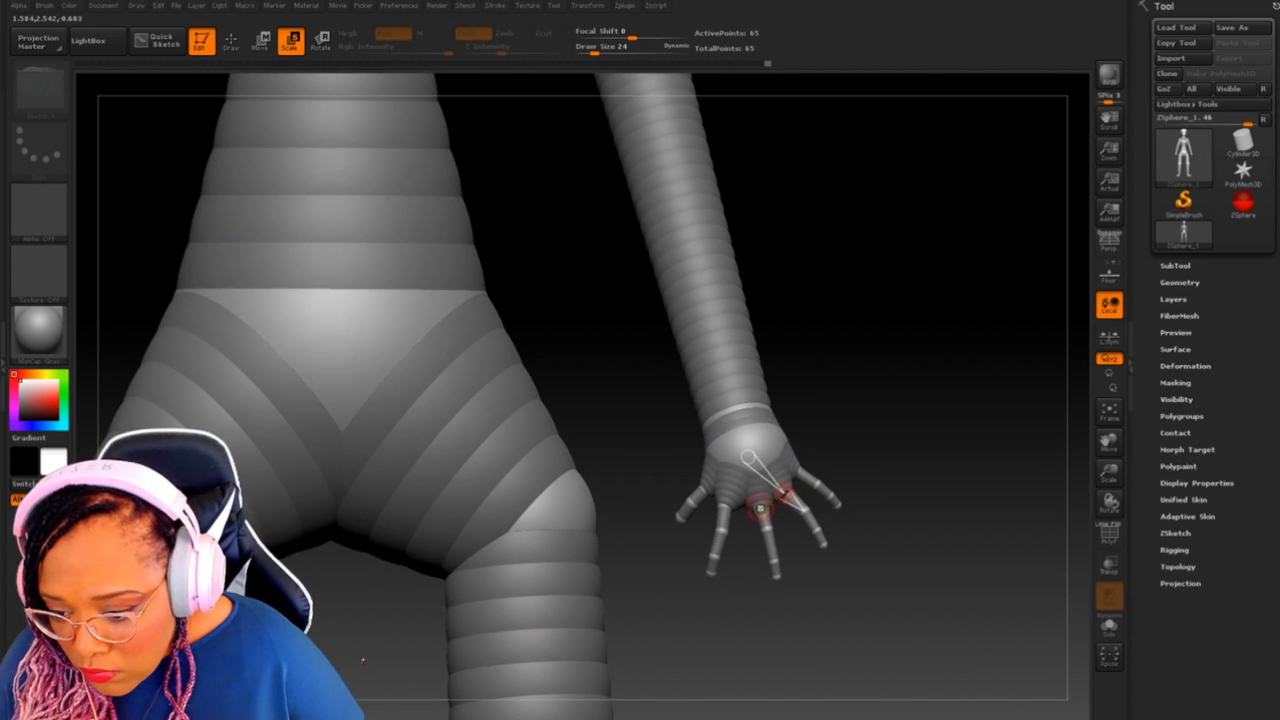
mouse_move(695, 493)
left_mouse_down()
mouse_move(858, 430)
mouse_move(800, 470)
left_mouse_up()
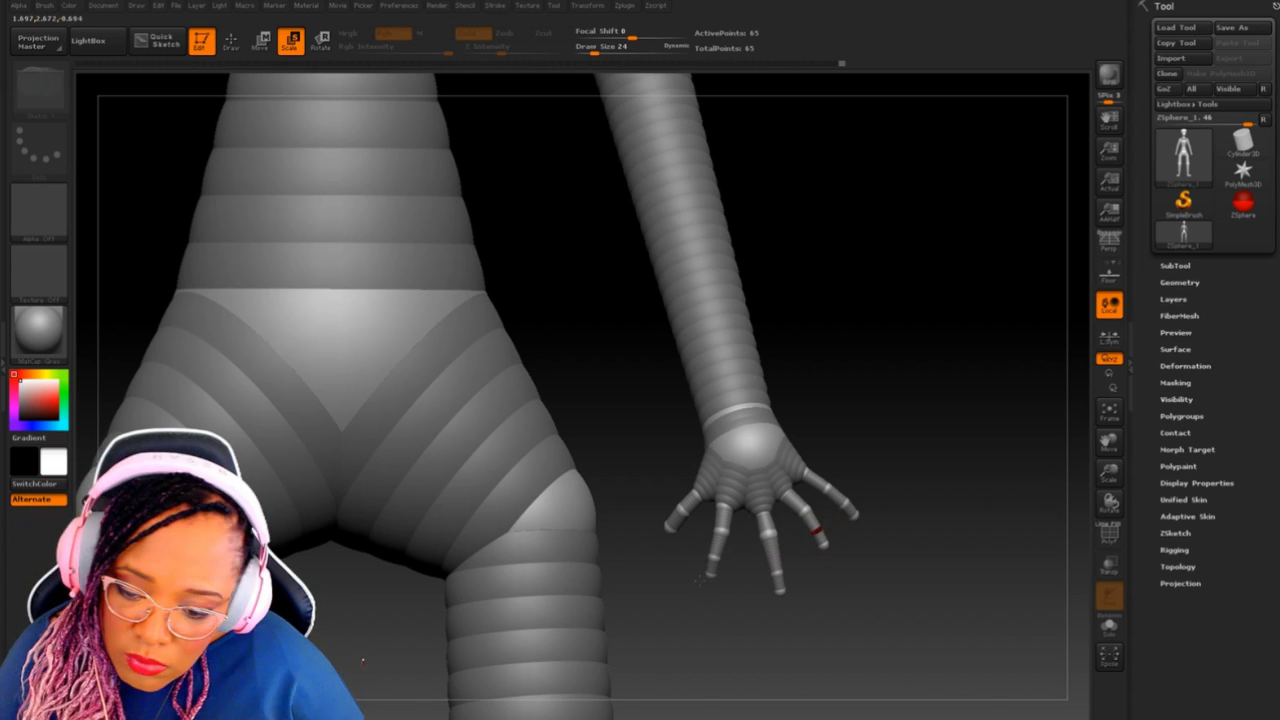
mouse_move(1108, 440)
left_mouse_down()
mouse_move(1108, 500)
mouse_move(1014, 523)
left_mouse_up()
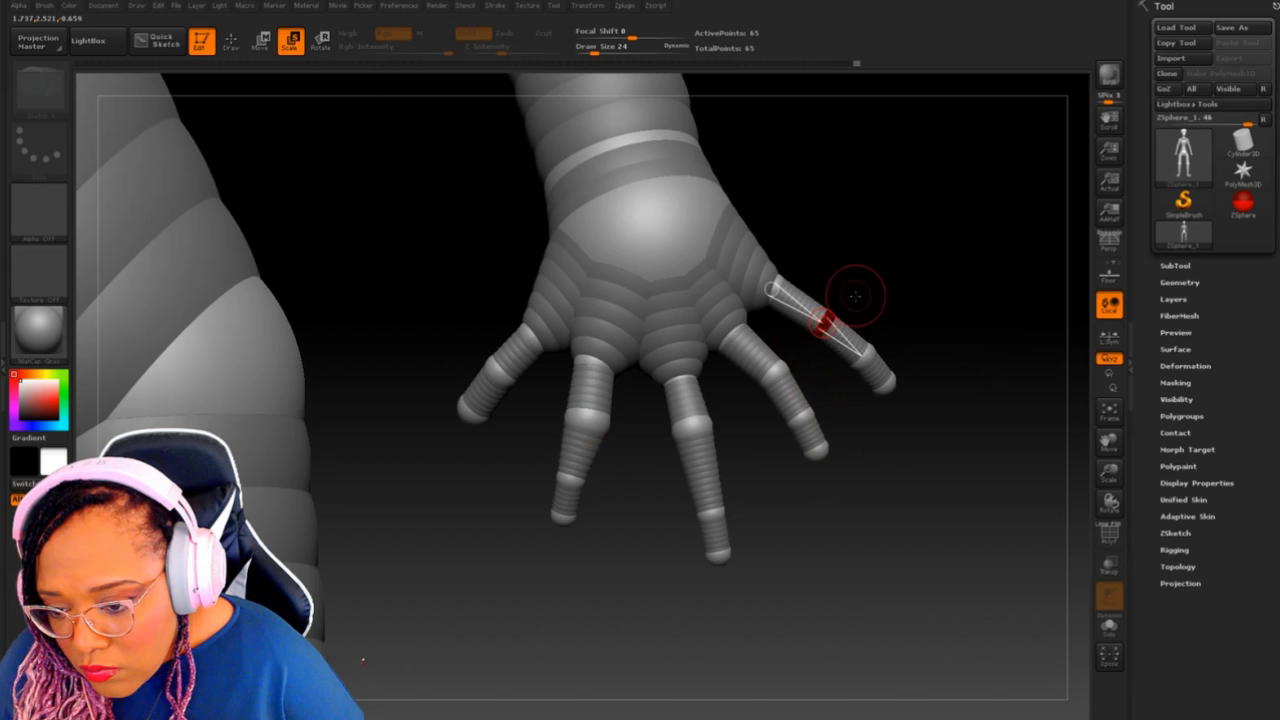
left_click_drag(772, 371, 828, 472)
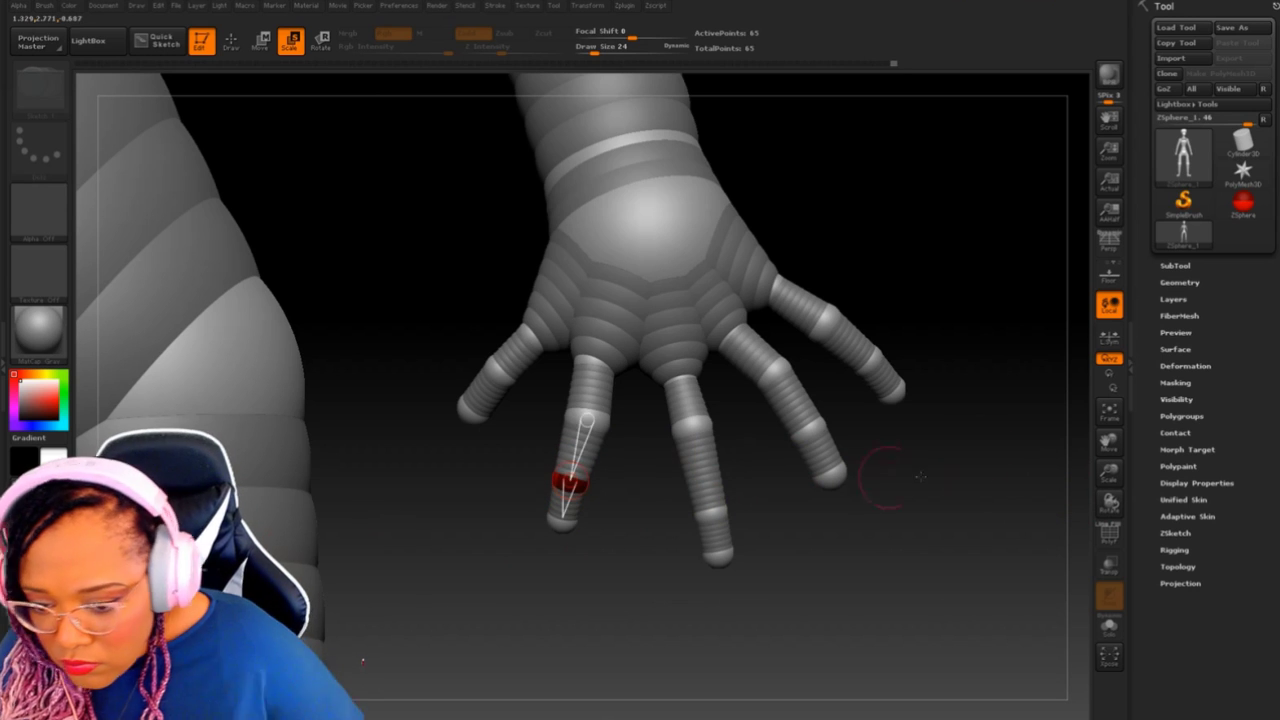
scroll(659, 216, "down", 5)
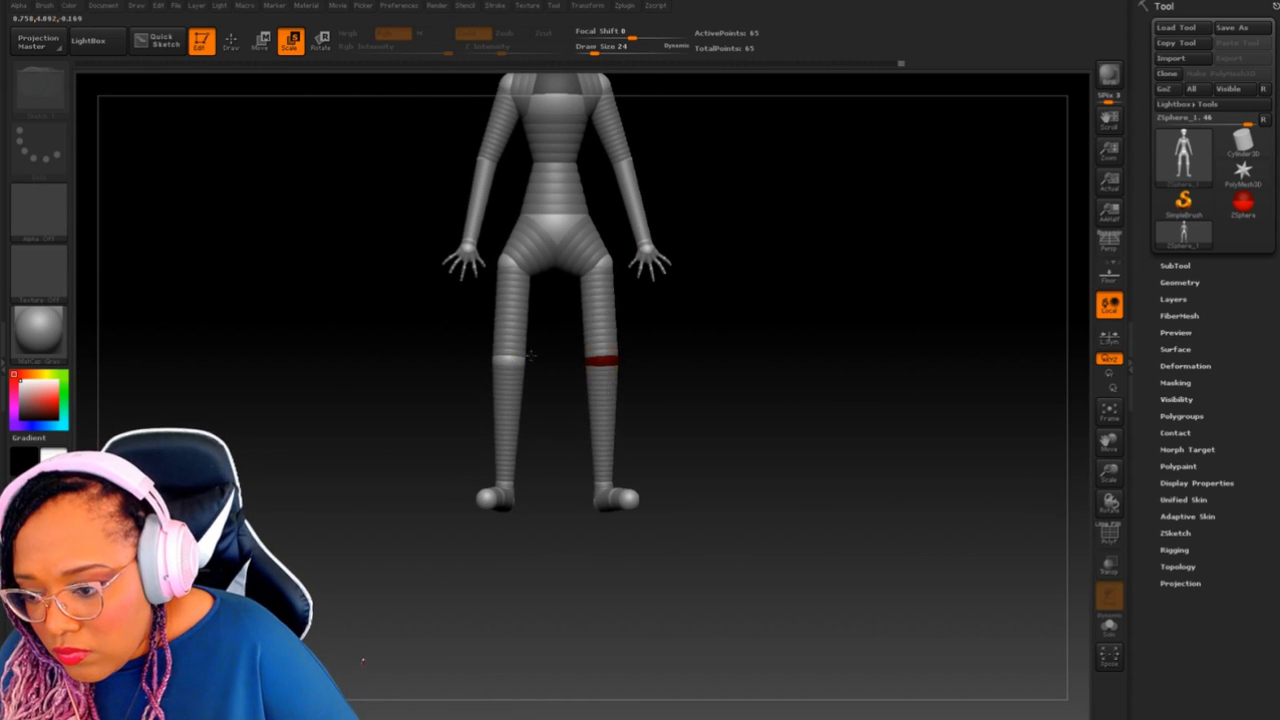
Step: Move the chest sphere to straighten the spine, then turn on the Adaptive Skin preview
scroll(1080, 534, "down", 2)
mouse_move(1080, 534)
left_mouse_down()
mouse_move(824, 381)
mouse_move(798, 351)
left_mouse_up()
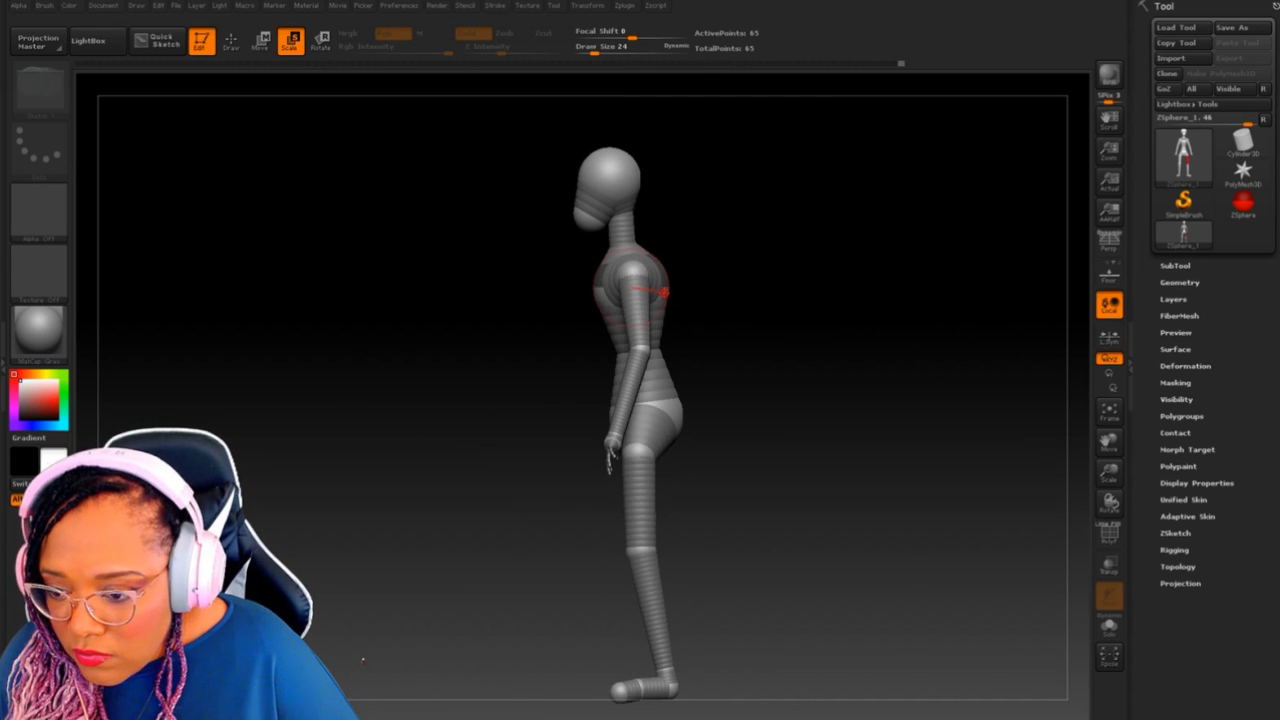
left_click(260, 40)
left_click_drag(662, 290, 632, 270)
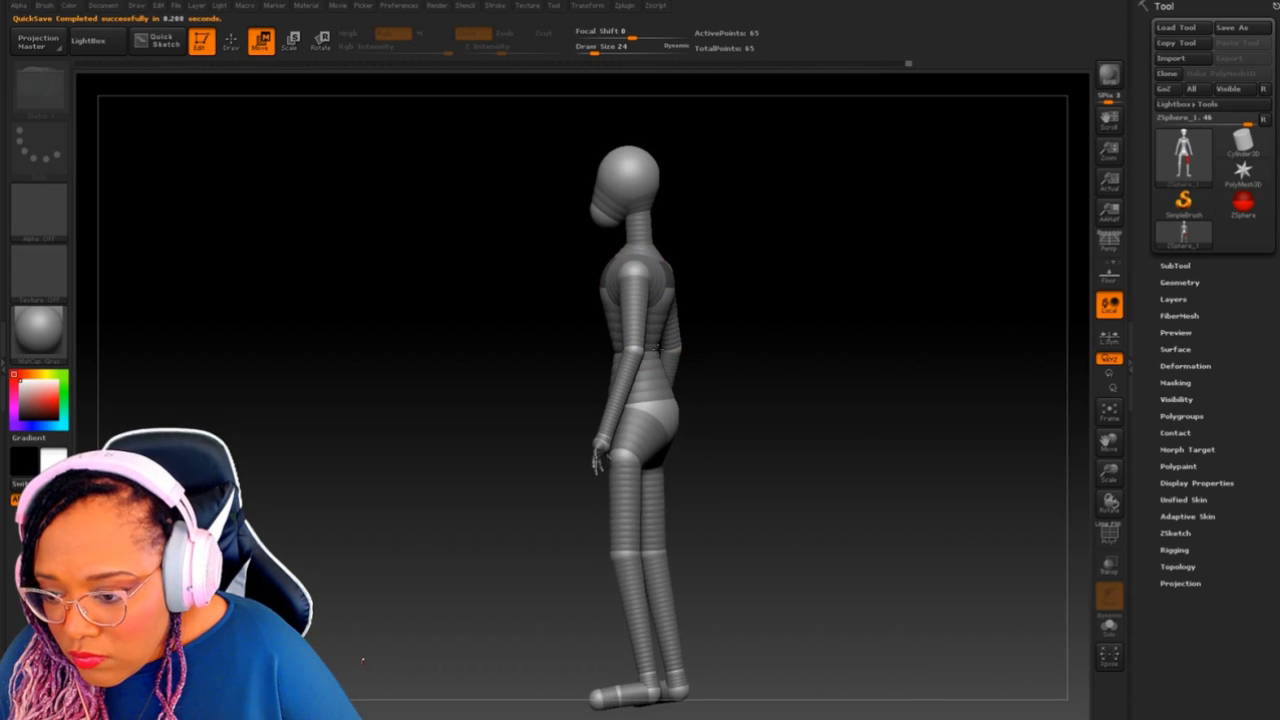
mouse_move(690, 300)
left_mouse_down()
mouse_move(748, 303)
mouse_move(598, 228)
mouse_move(608, 208)
left_mouse_up()
left_click_drag(1109, 470, 1109, 474)
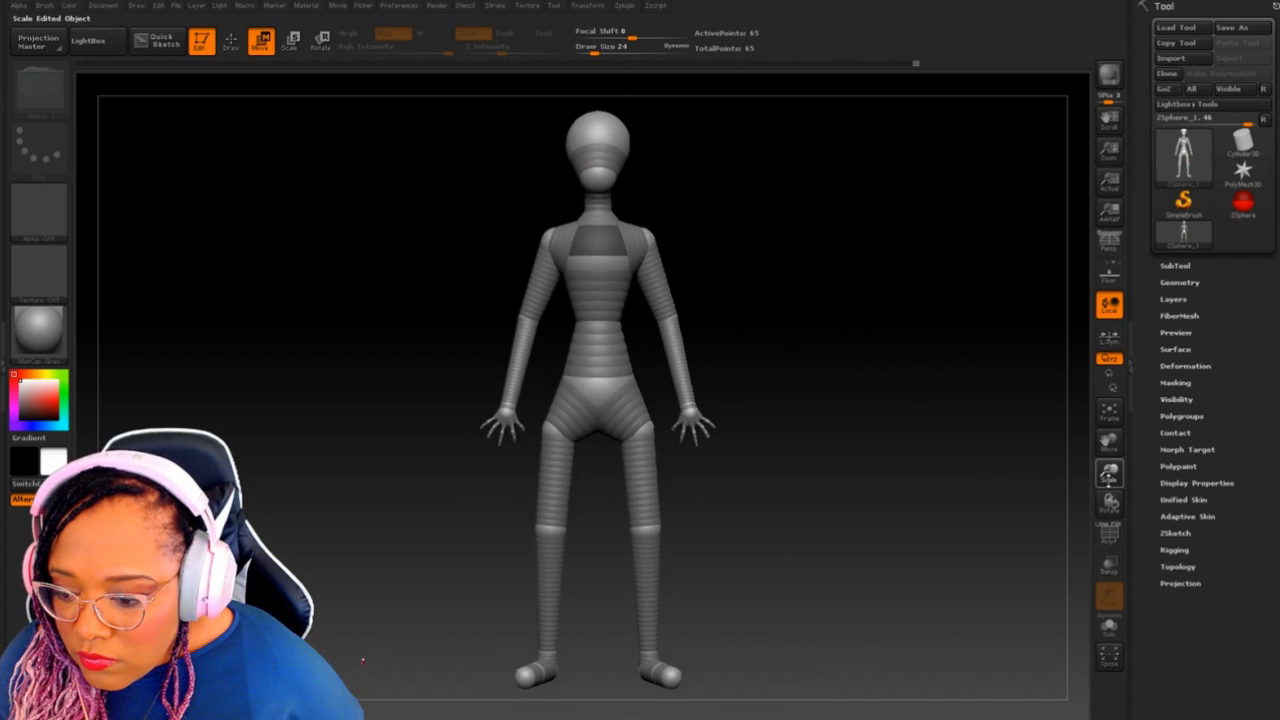
left_click_drag(830, 470, 924, 474, "shift")
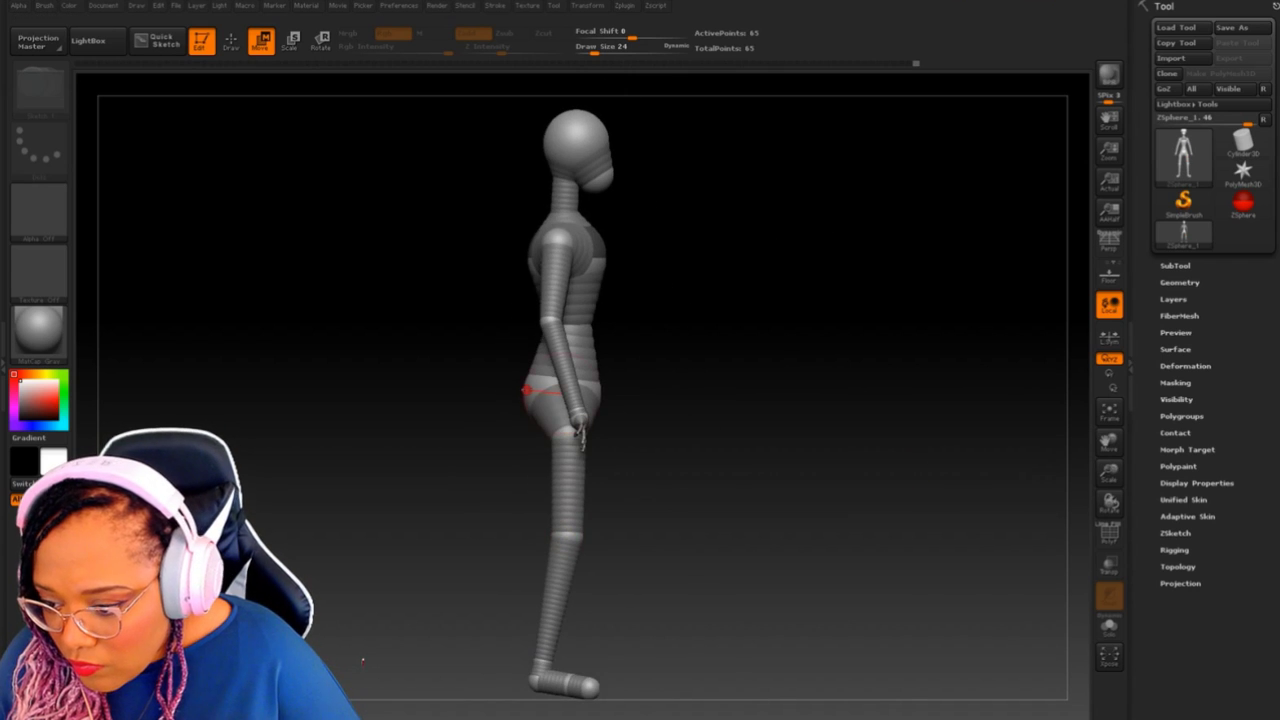
left_click_drag(640, 415, 688, 412, "shift")
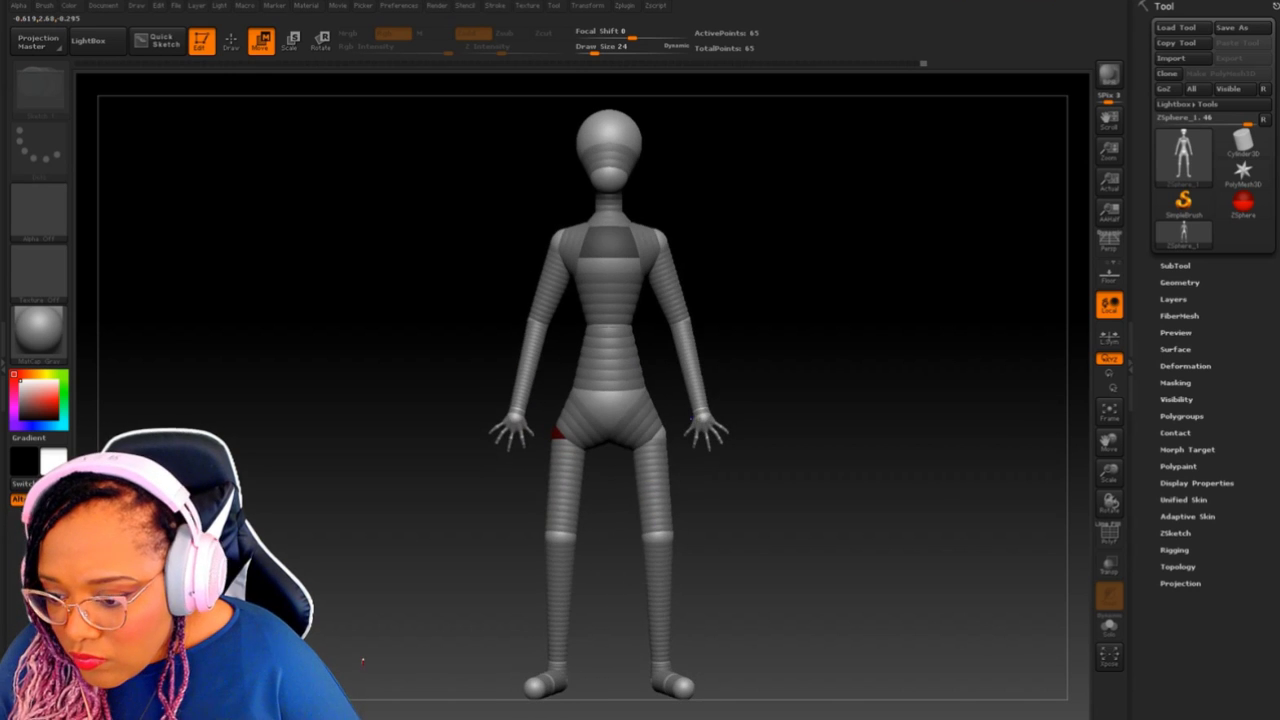
key("a")
left_click_drag(745, 465, 760, 470, "shift")
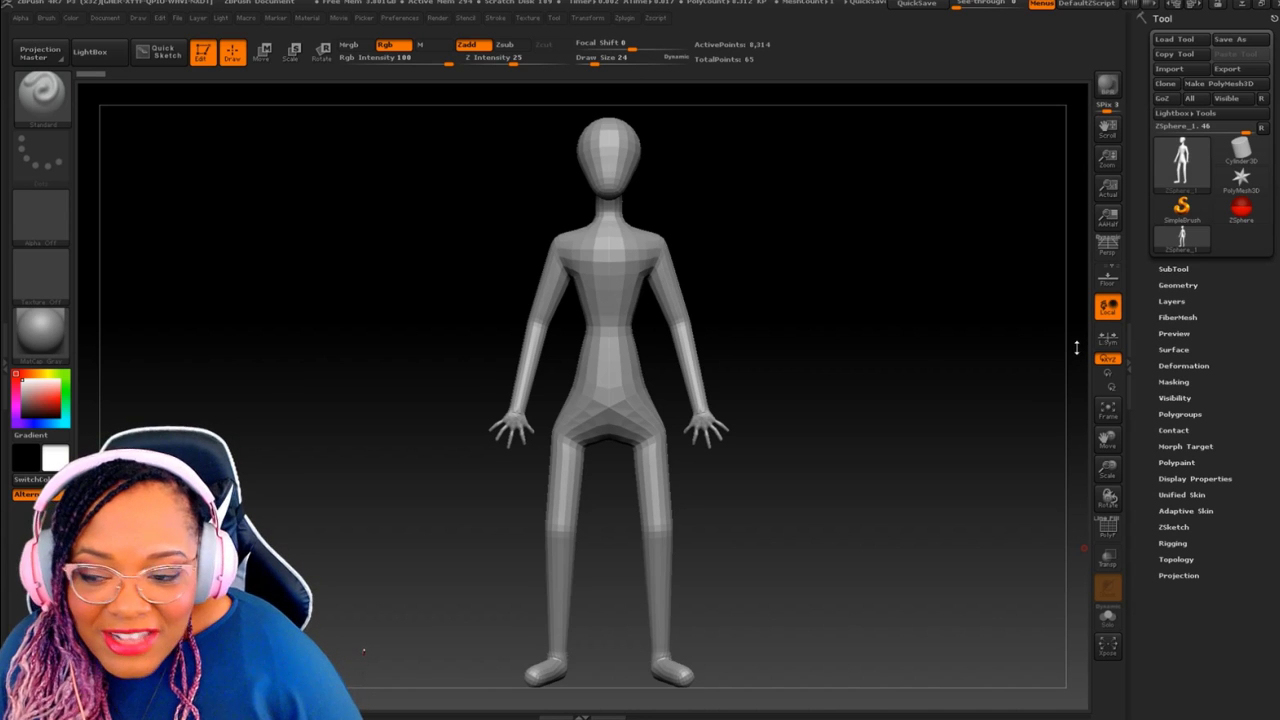
left_click_drag(875, 304, 497, 288)
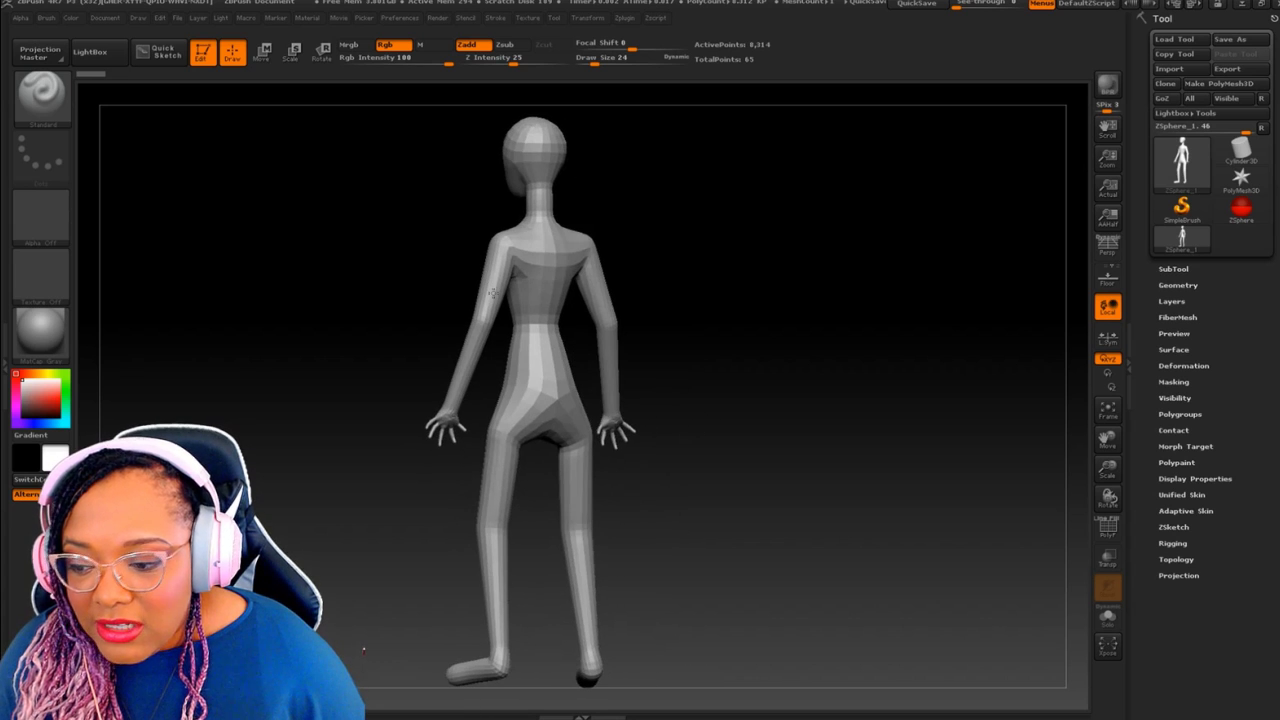